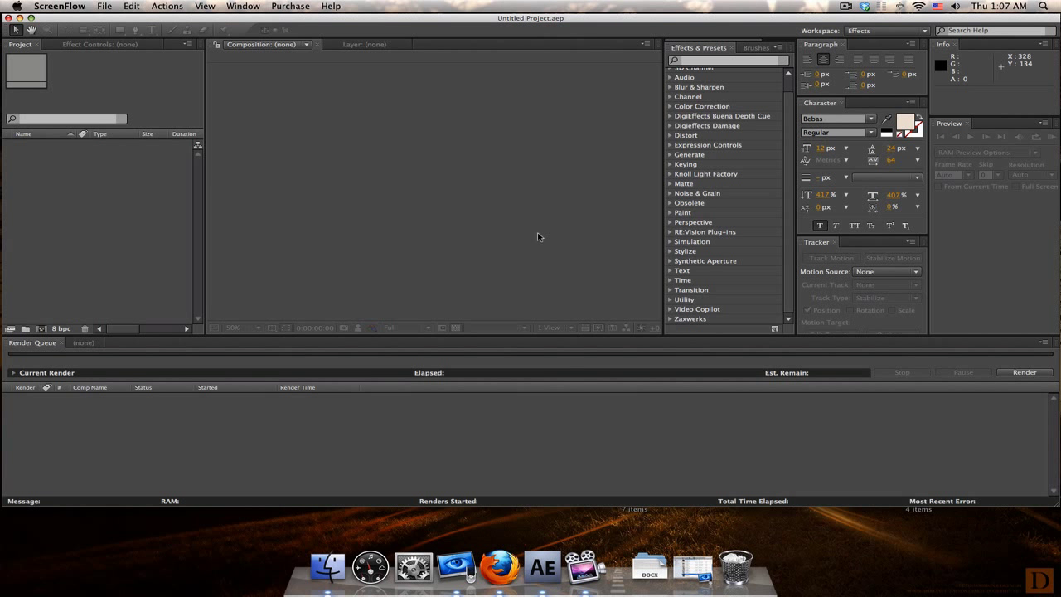
Import 'first person view of me cine.mov' from the My Clips folder into the project
left_click(114, 20)
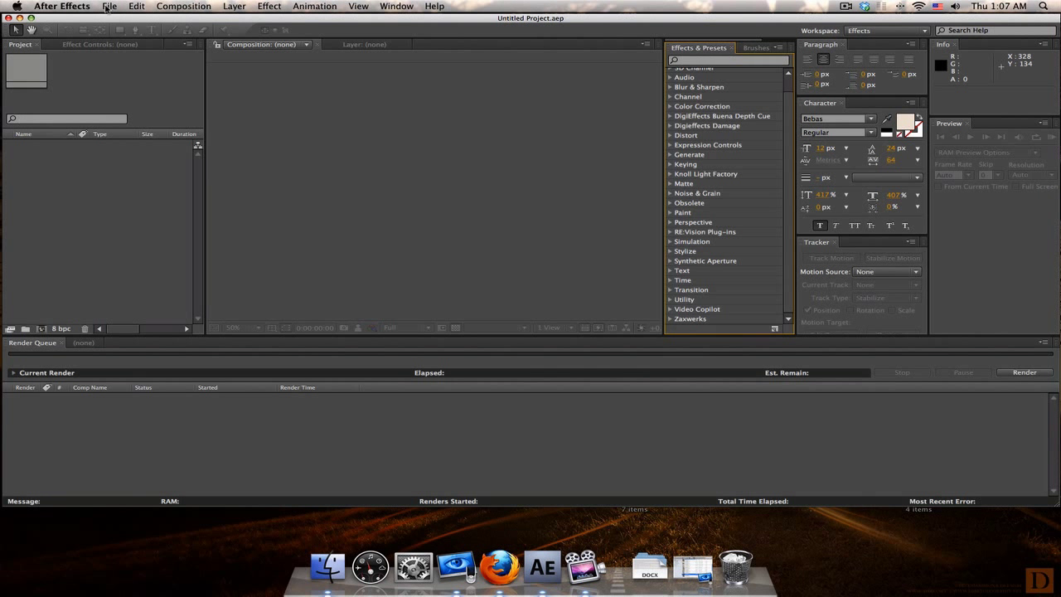
left_click(108, 8)
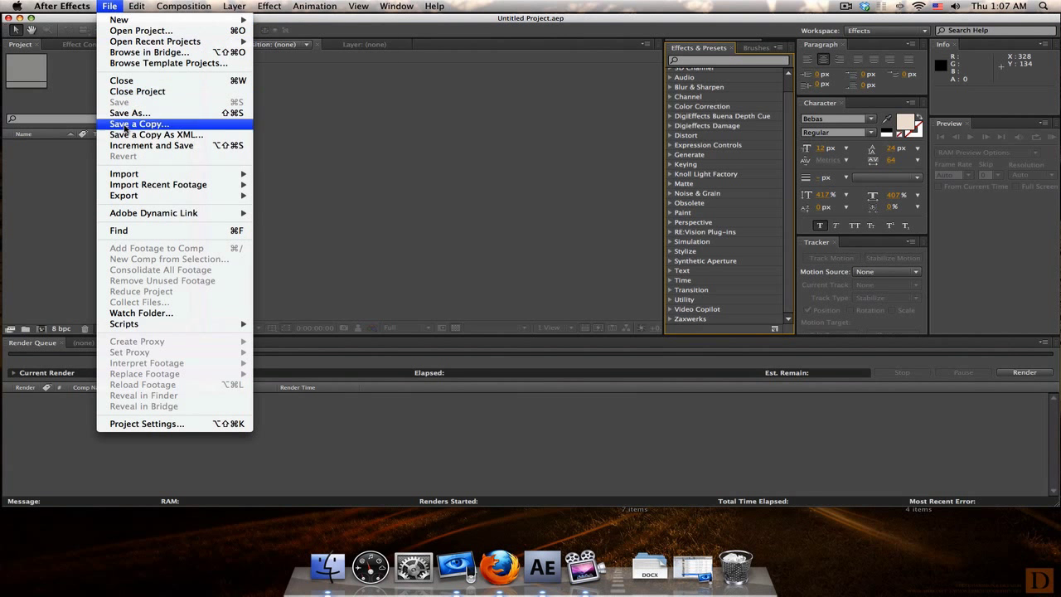
mouse_move(133, 174)
left_click(310, 177)
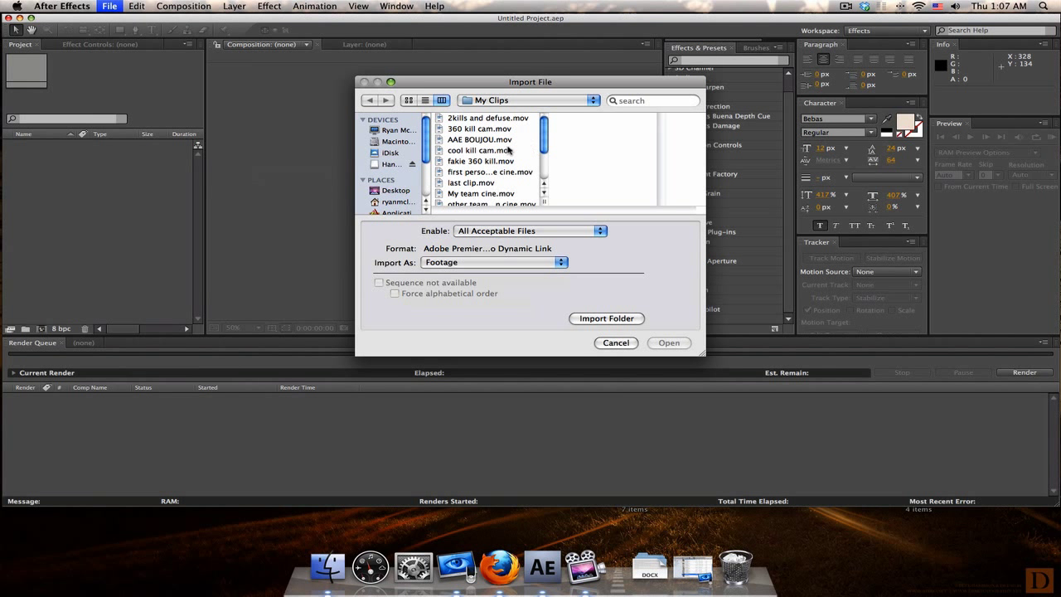
left_click_drag(542, 141, 544, 166)
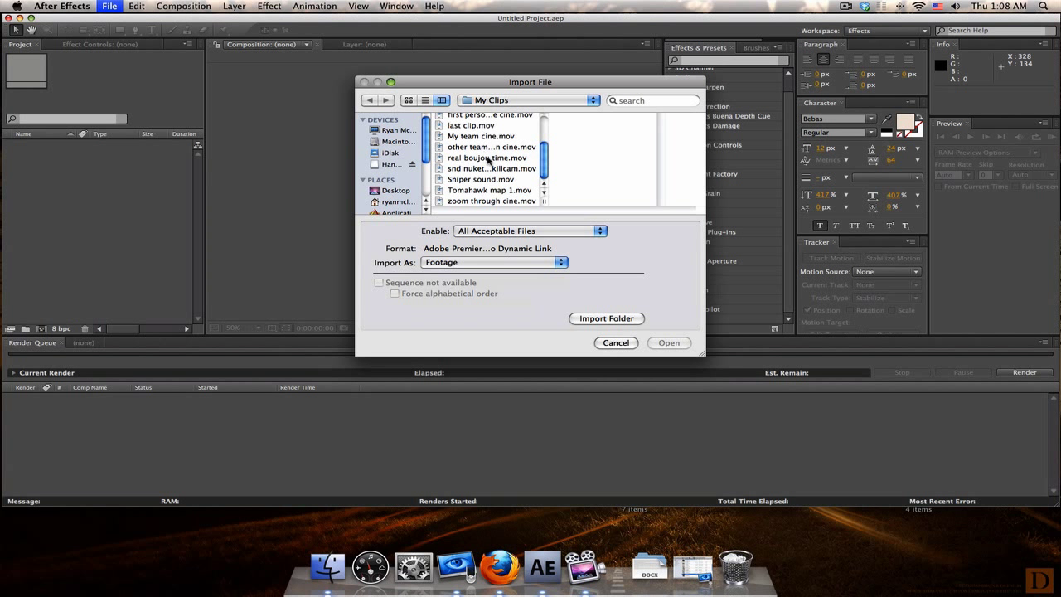
scroll(544, 160, "up", 3)
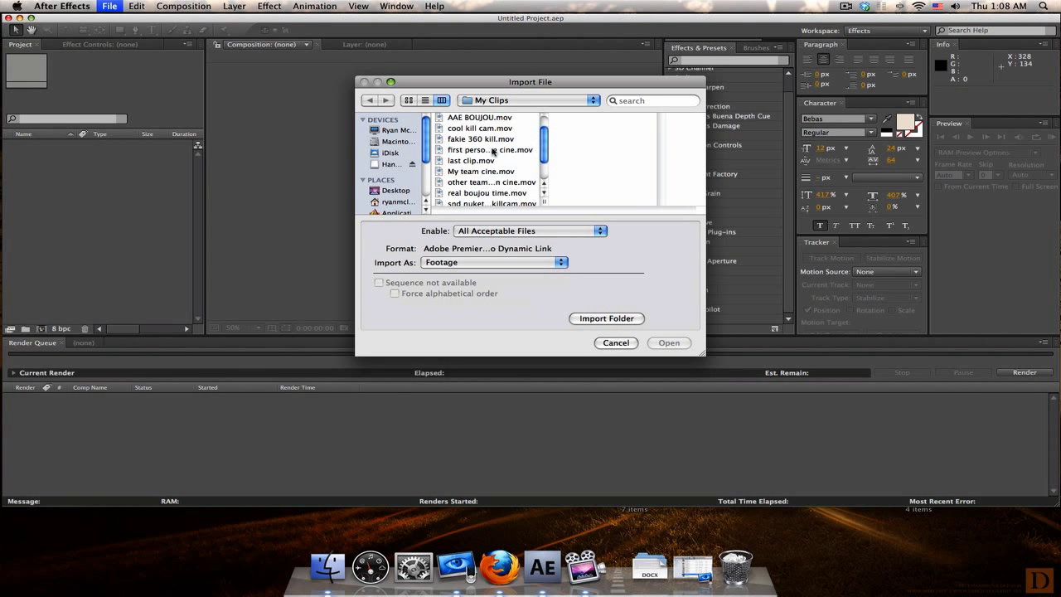
left_click(489, 150)
left_click(661, 343)
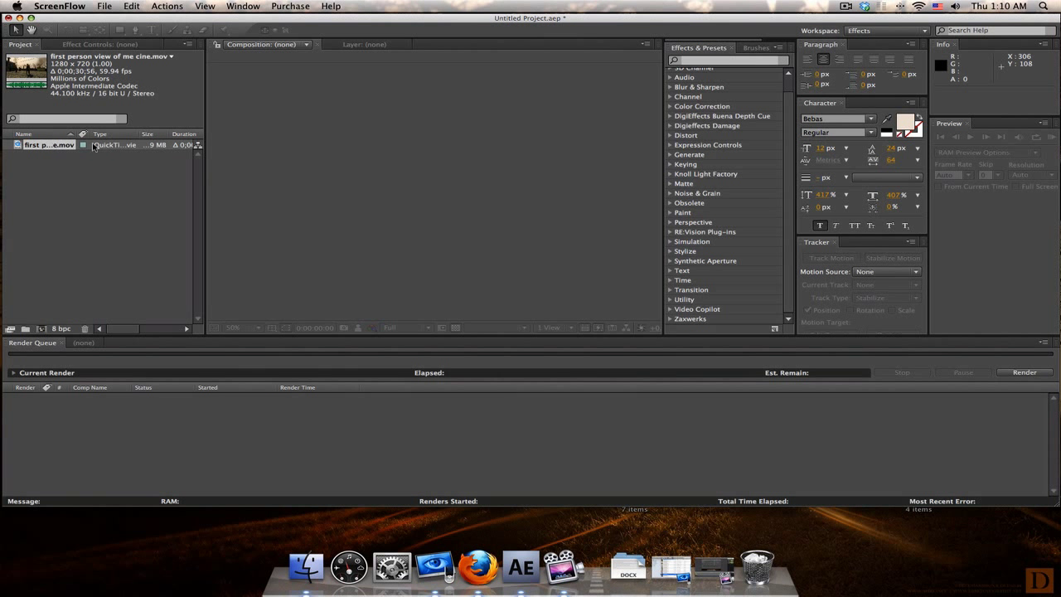
Create Comp 1 at 1280×720, 60 fps with a one-minute (0:00:60:00) duration
left_click(320, 25)
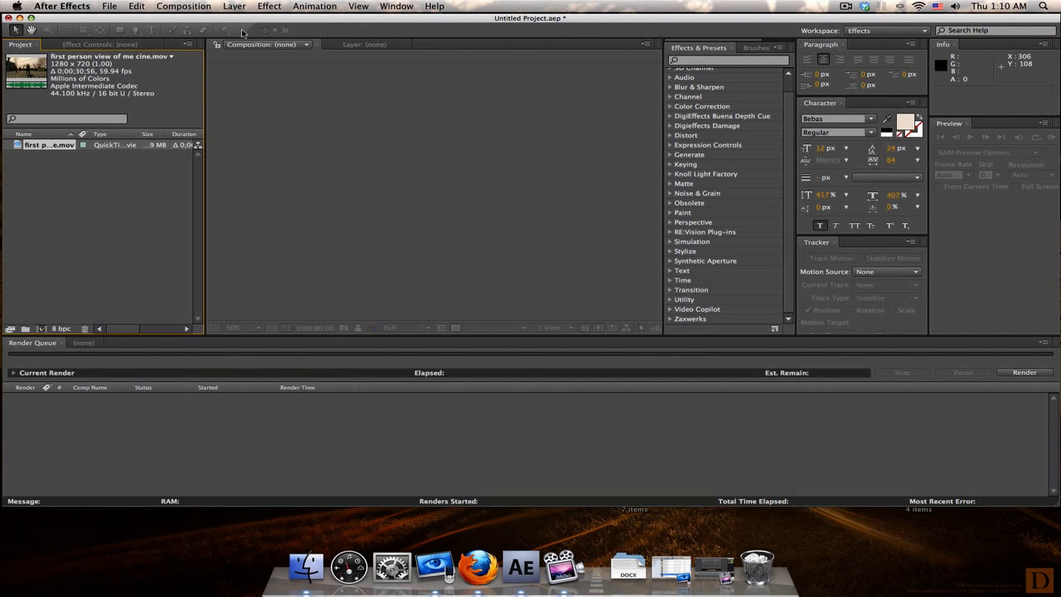
left_click(199, 8)
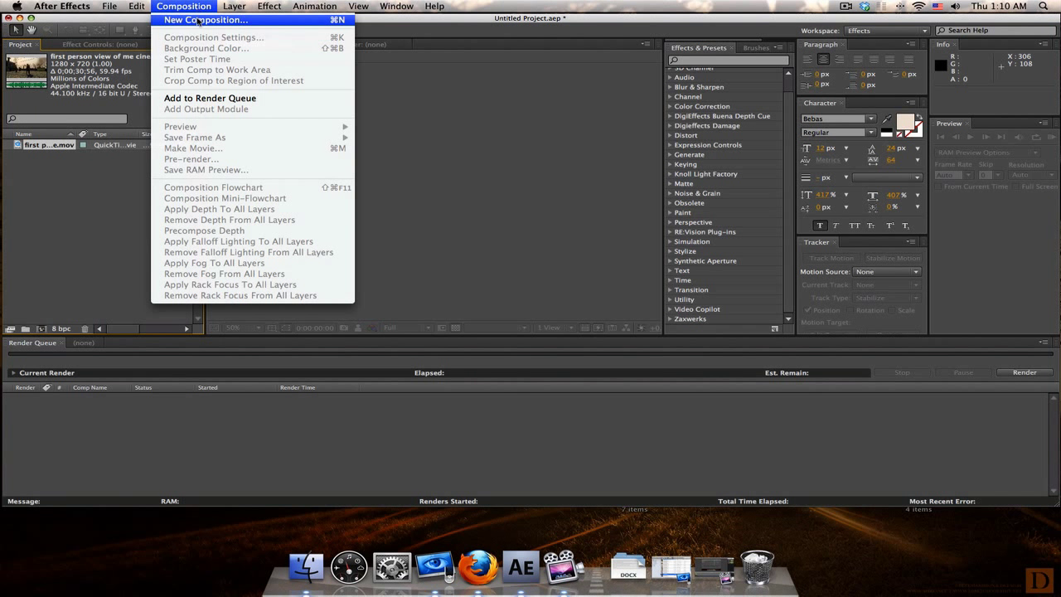
left_click(221, 18)
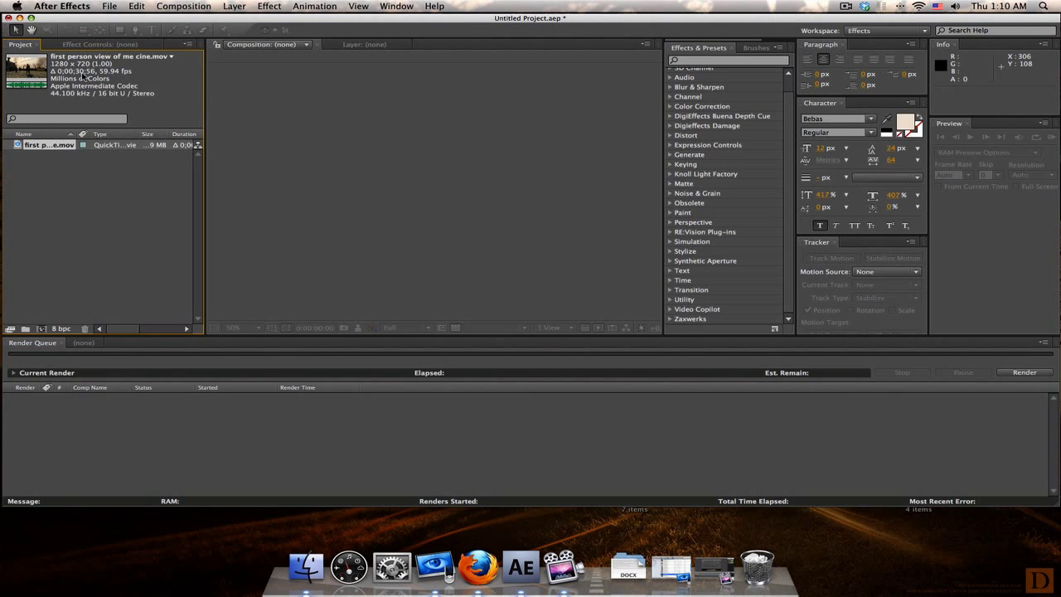
left_click(204, 6)
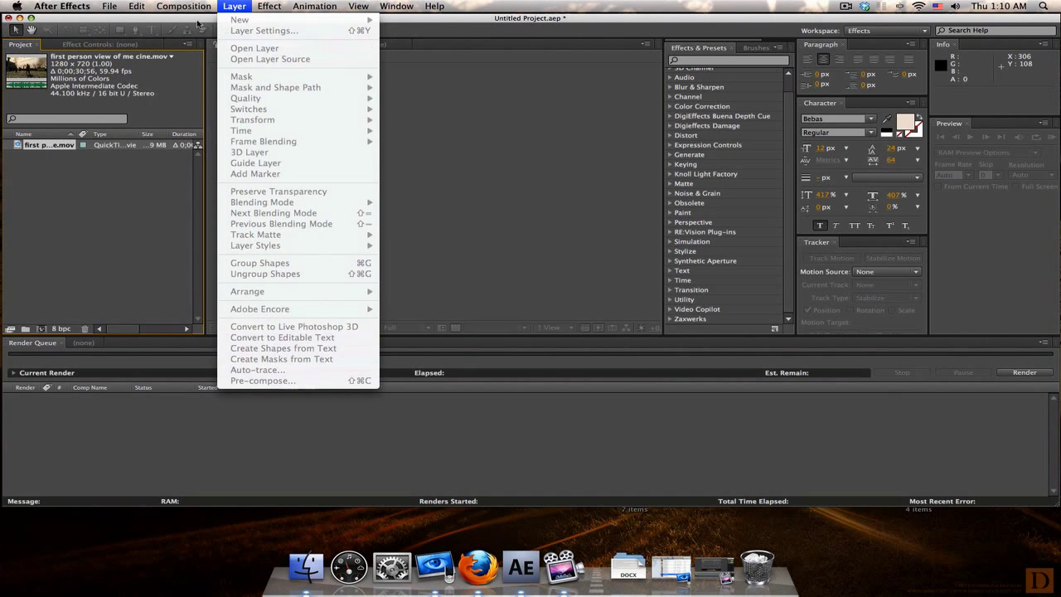
mouse_move(177, 11)
left_click(184, 22)
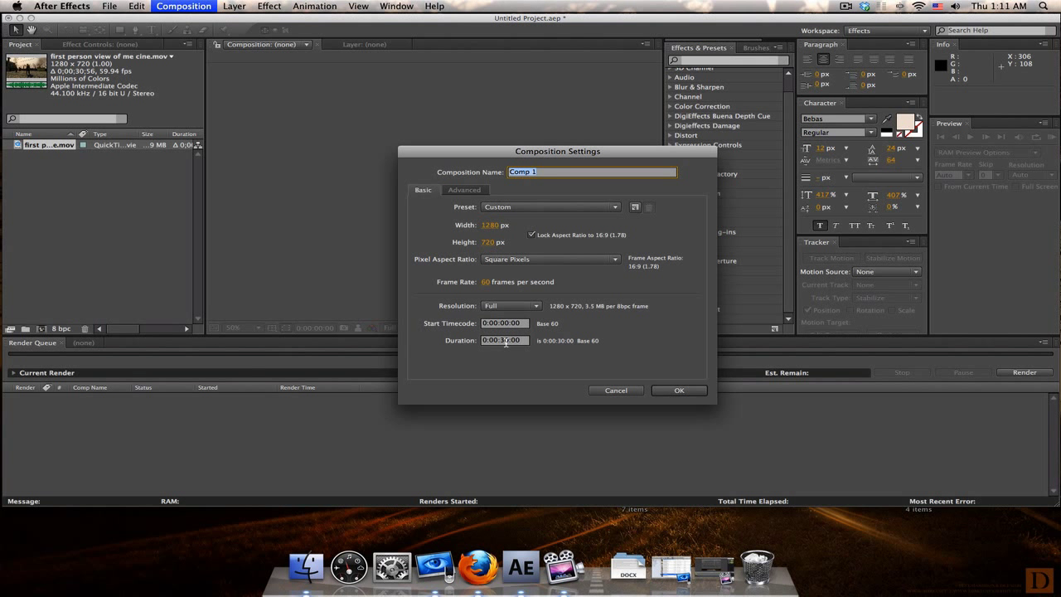
left_click(505, 341)
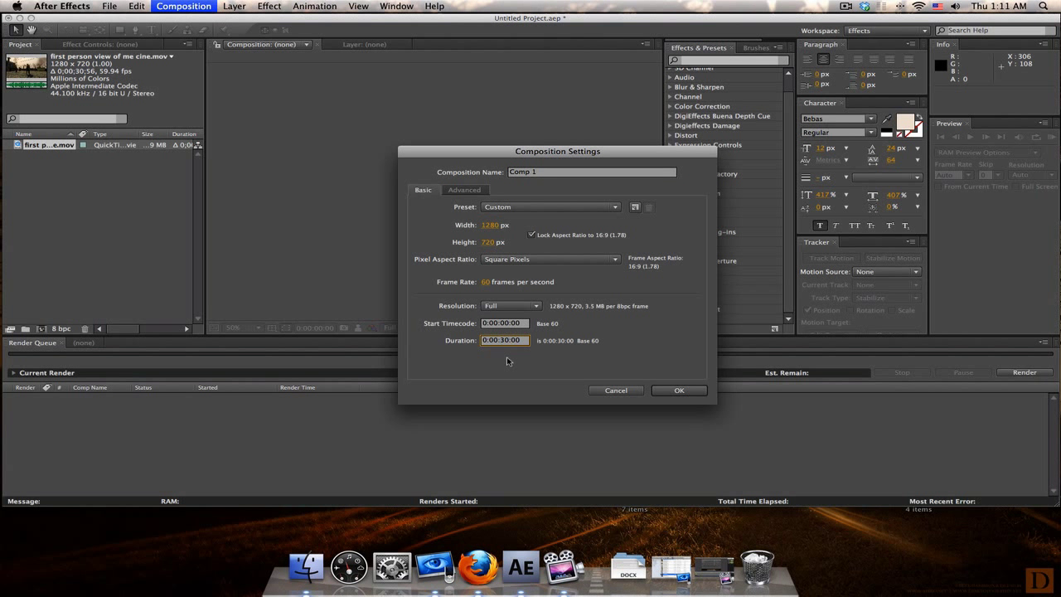
type("60")
left_click(544, 377)
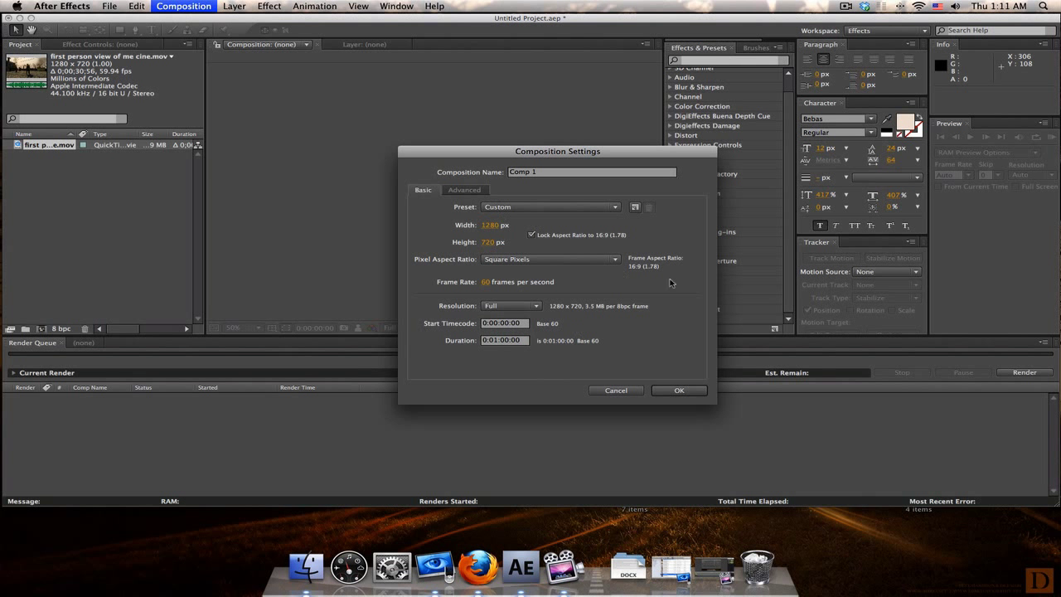
left_click(679, 391)
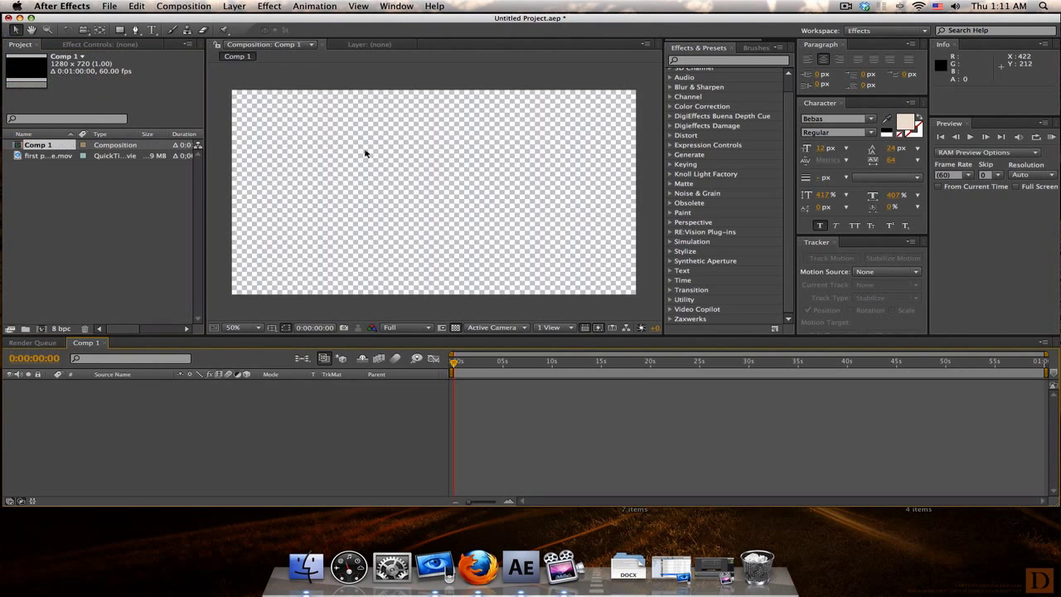
Drop the gameplay clip into Comp 1 and set the viewer resolution to Quarter
left_click_drag(45, 157, 433, 196)
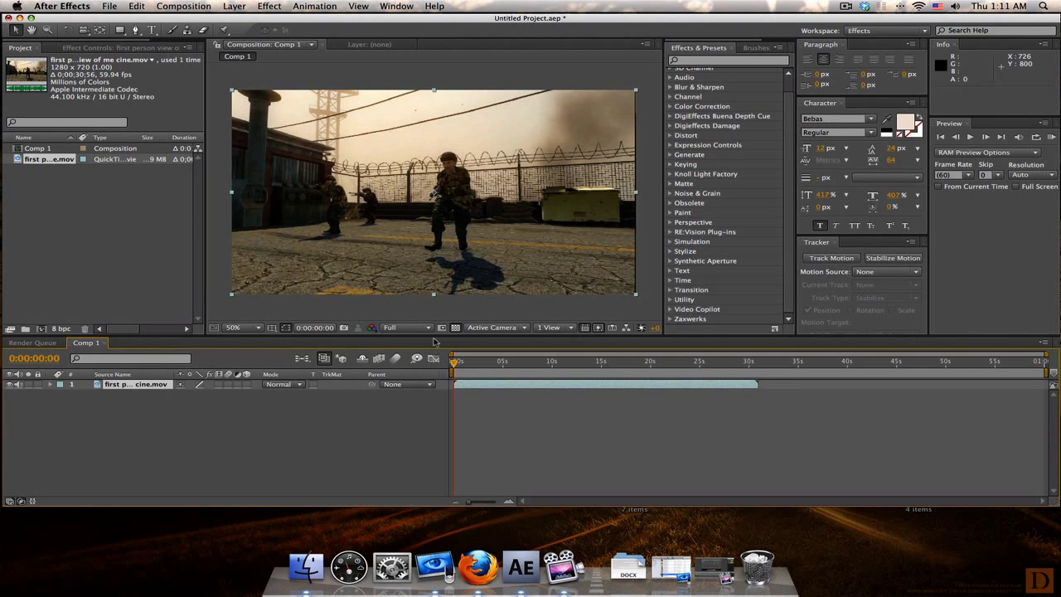
left_click(406, 328)
left_click(419, 389)
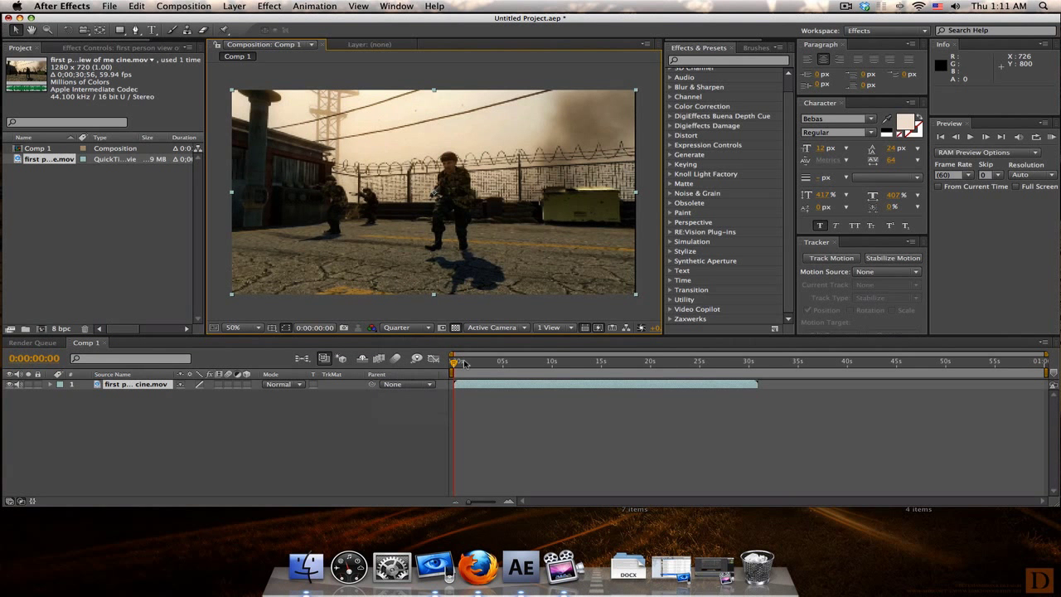
Scrub the playhead through the clip to about 4.5 seconds, then deselect the layer
left_click(459, 364)
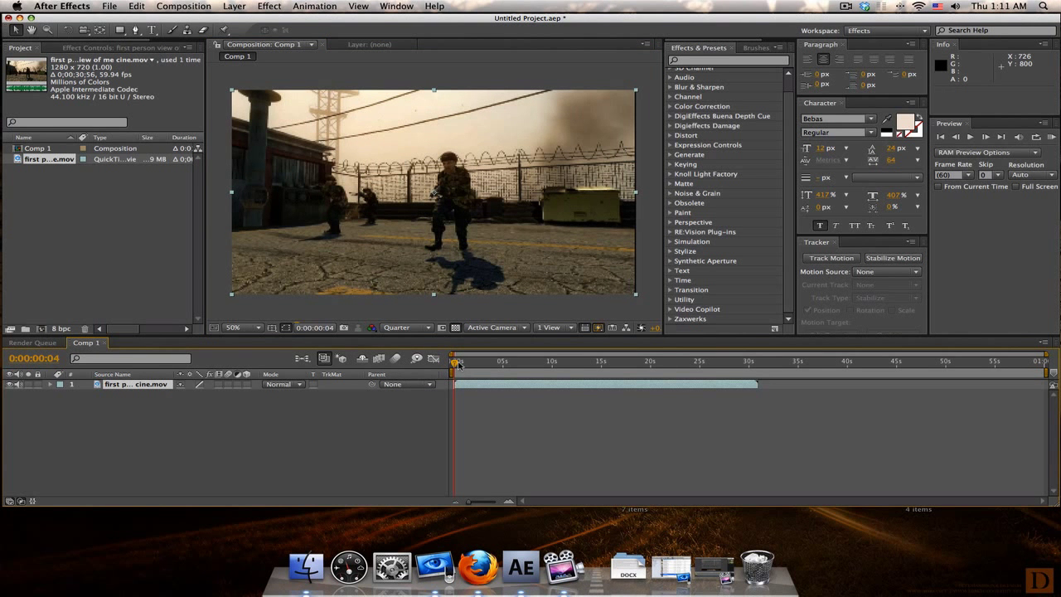
left_click(419, 327)
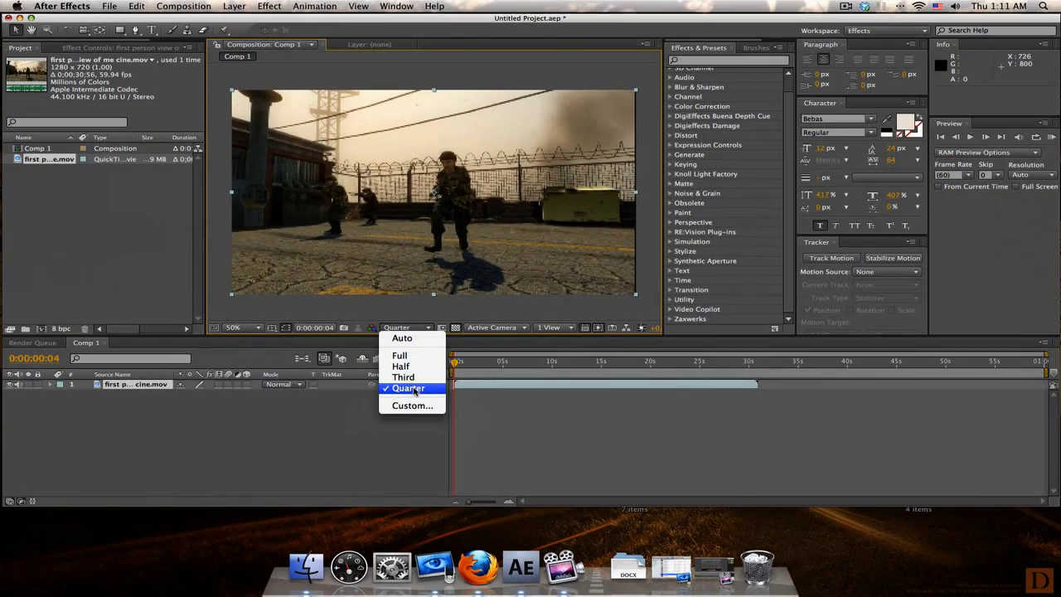
left_click(455, 365)
left_click_drag(456, 365, 480, 365)
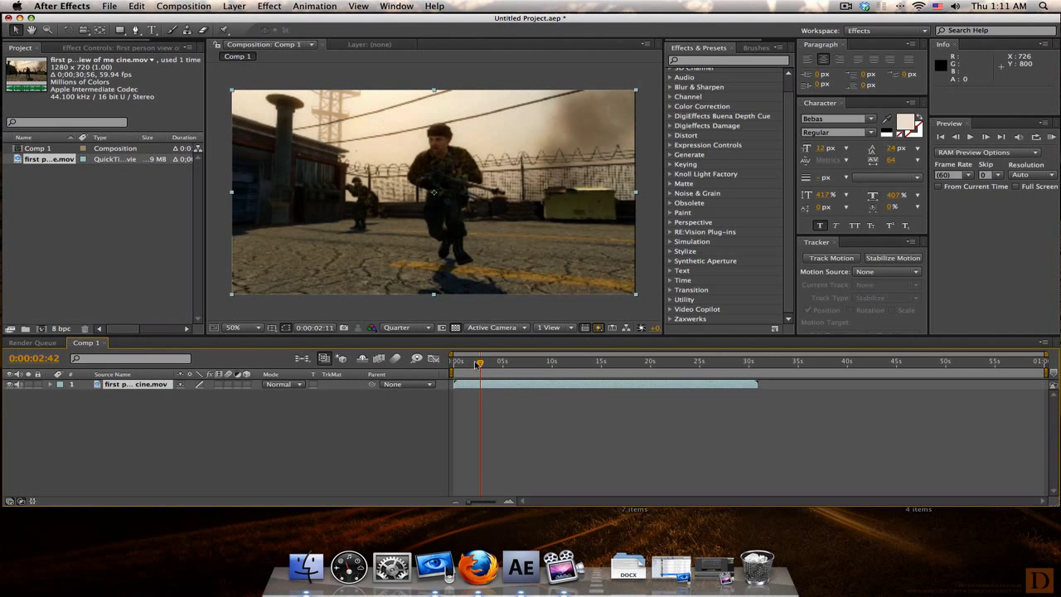
left_click_drag(479, 367, 454, 359)
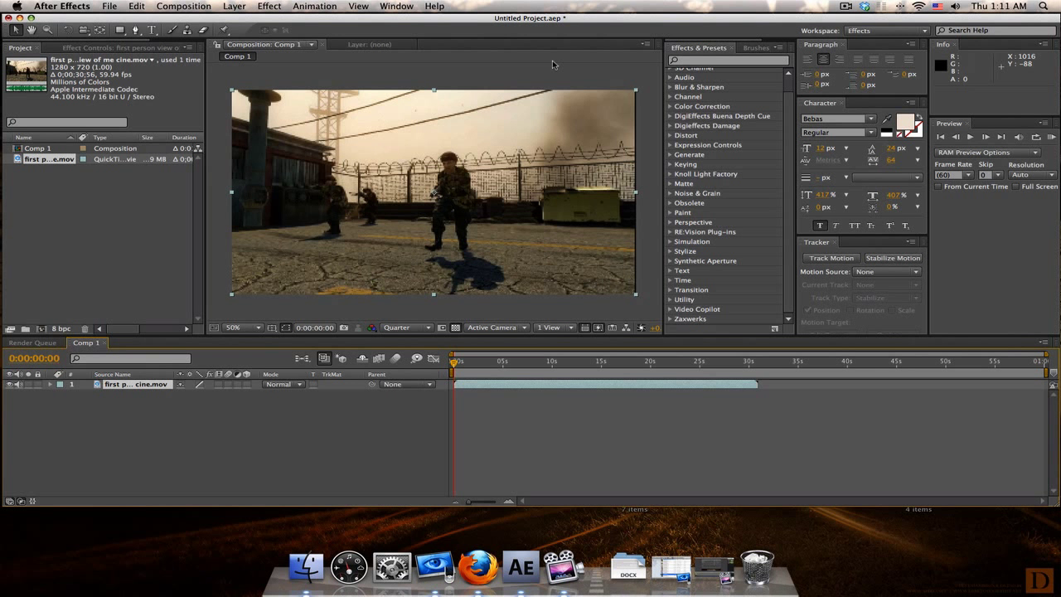
left_click(655, 171)
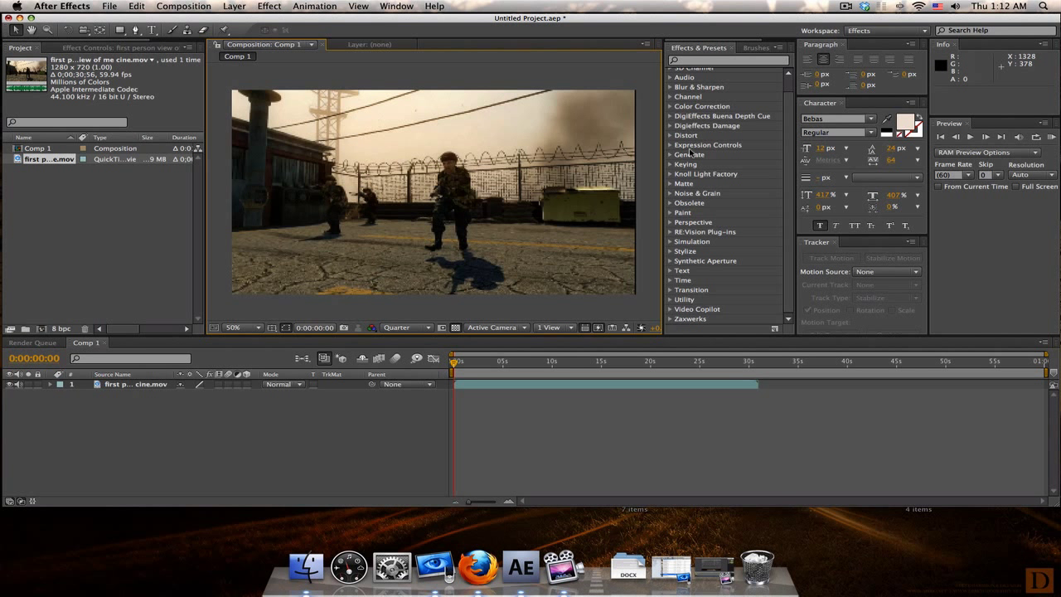
Reveal the clip layer's Transform properties and select Twixtor Pro 4.5 under RE:Vision Plug-ins
left_click(671, 107)
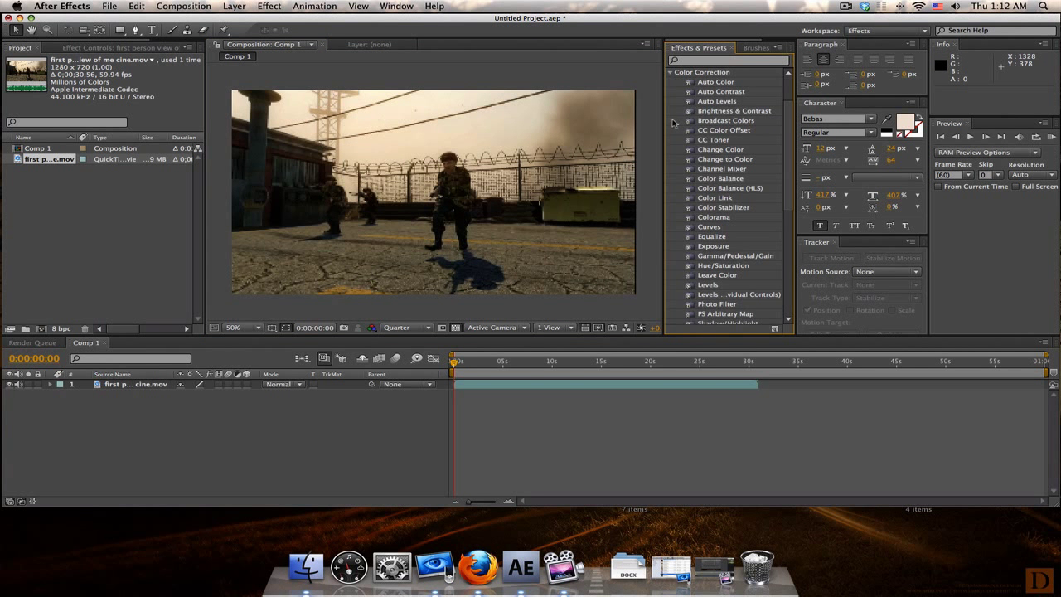
left_click(671, 73)
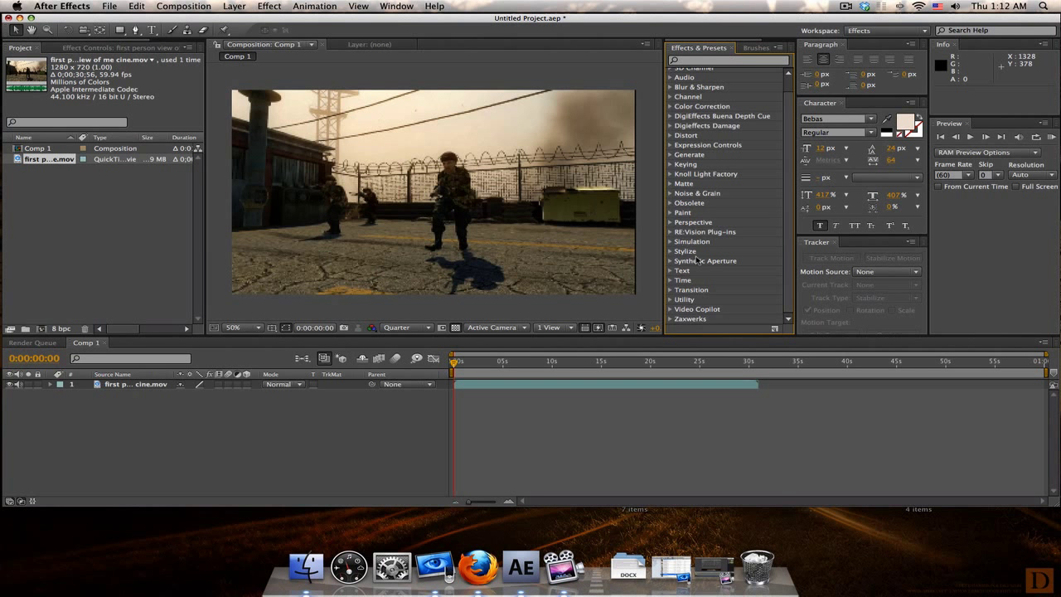
left_click(671, 173)
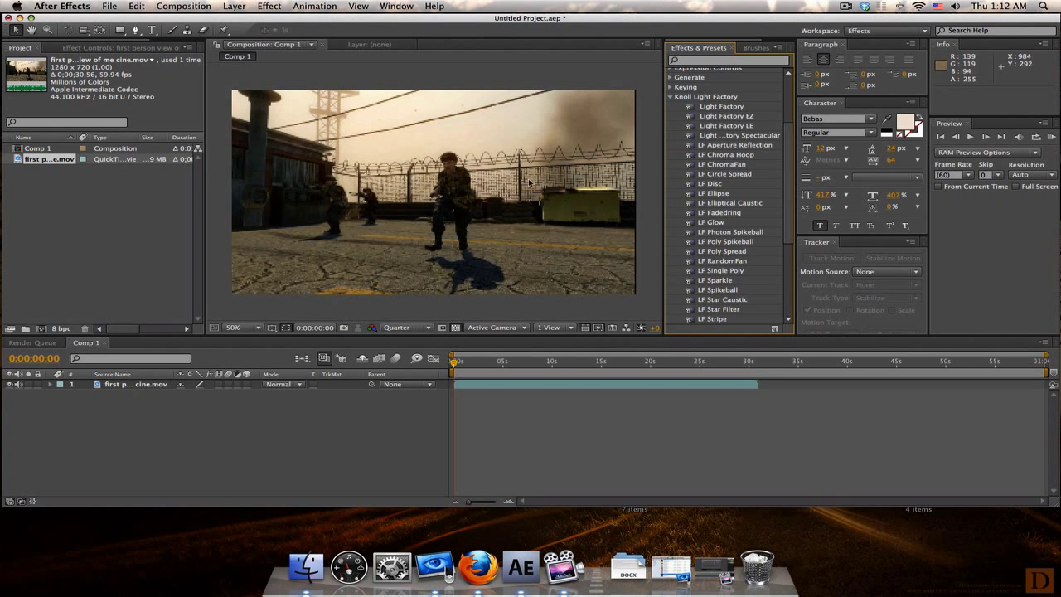
left_click(671, 98)
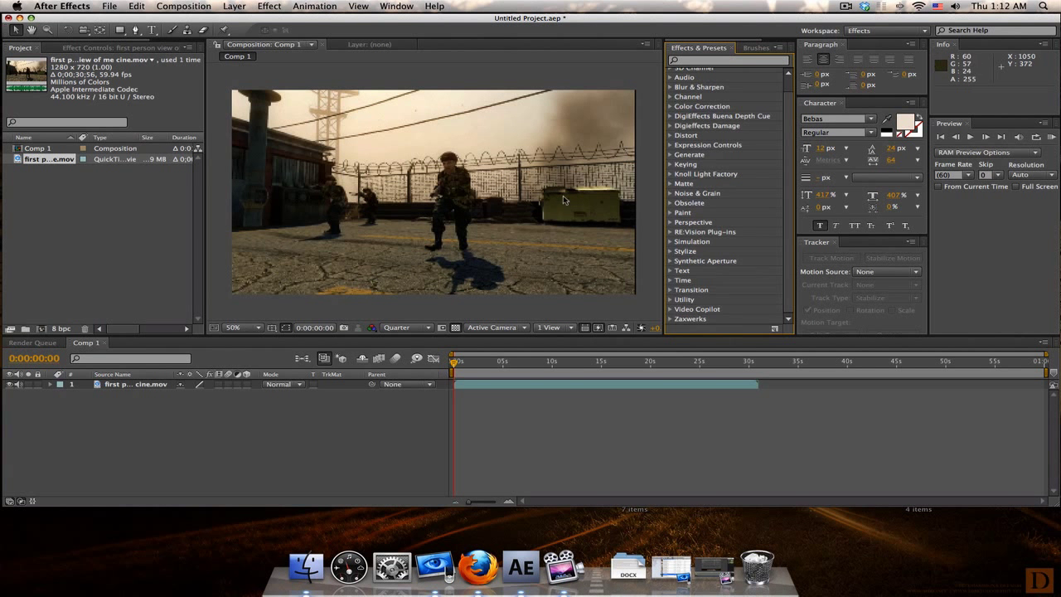
left_click(50, 385)
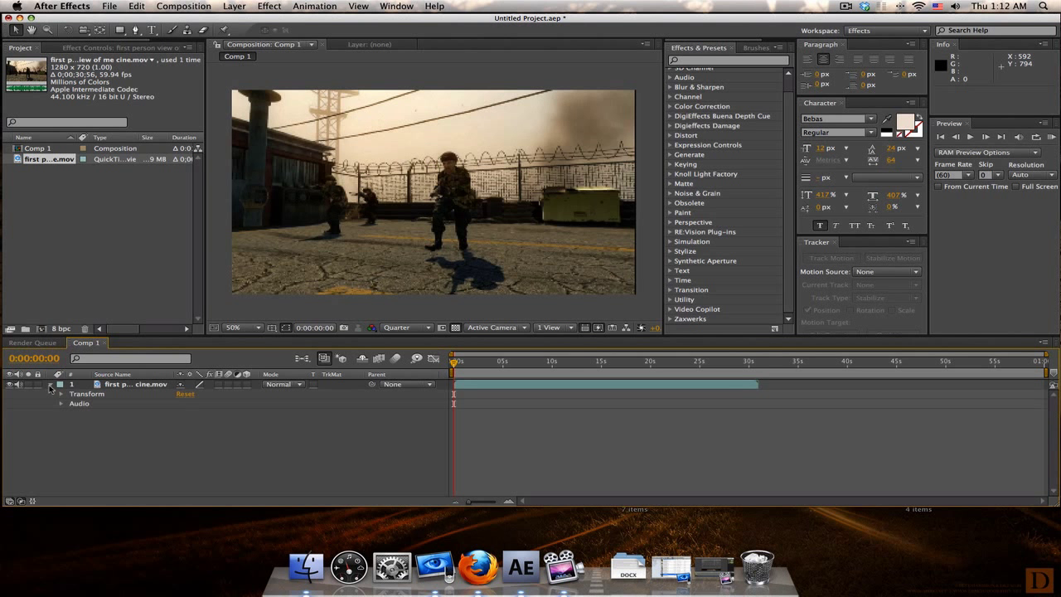
left_click(671, 233)
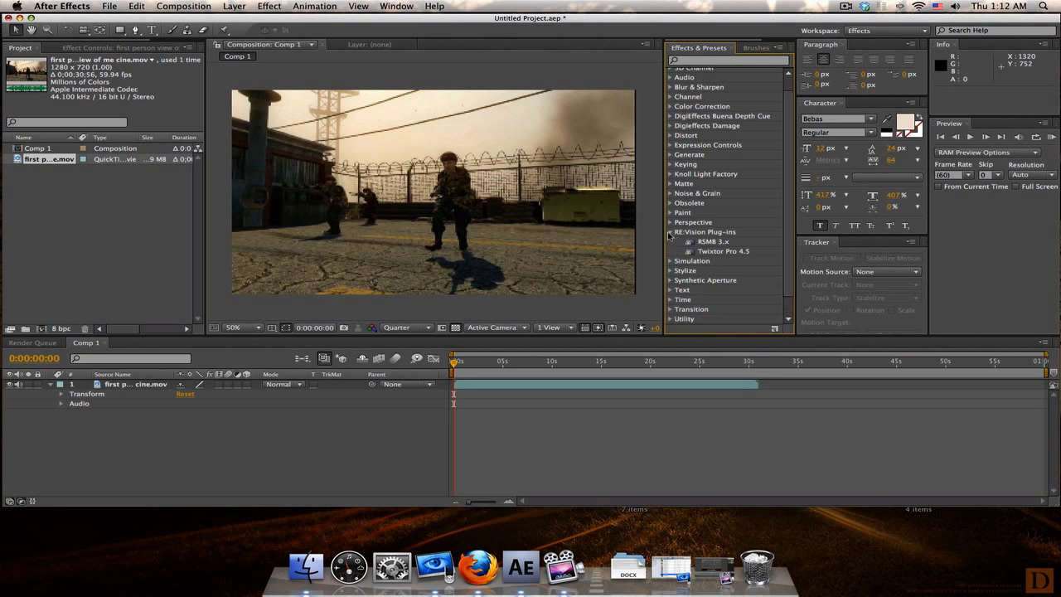
left_click(724, 252)
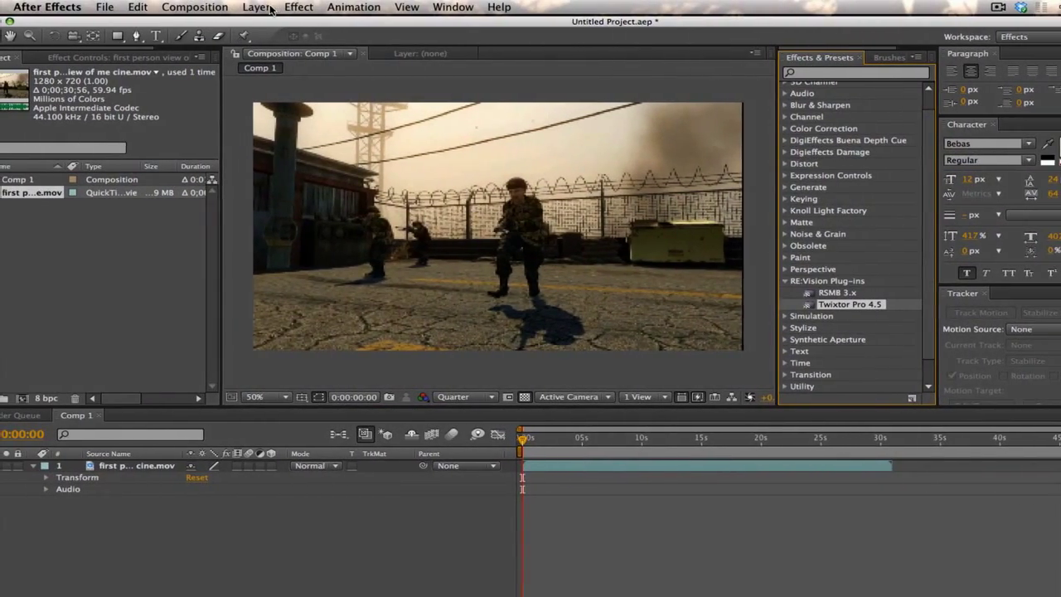
Set the gameplay clip's frame blending to Pixel Motion
left_click(270, 7)
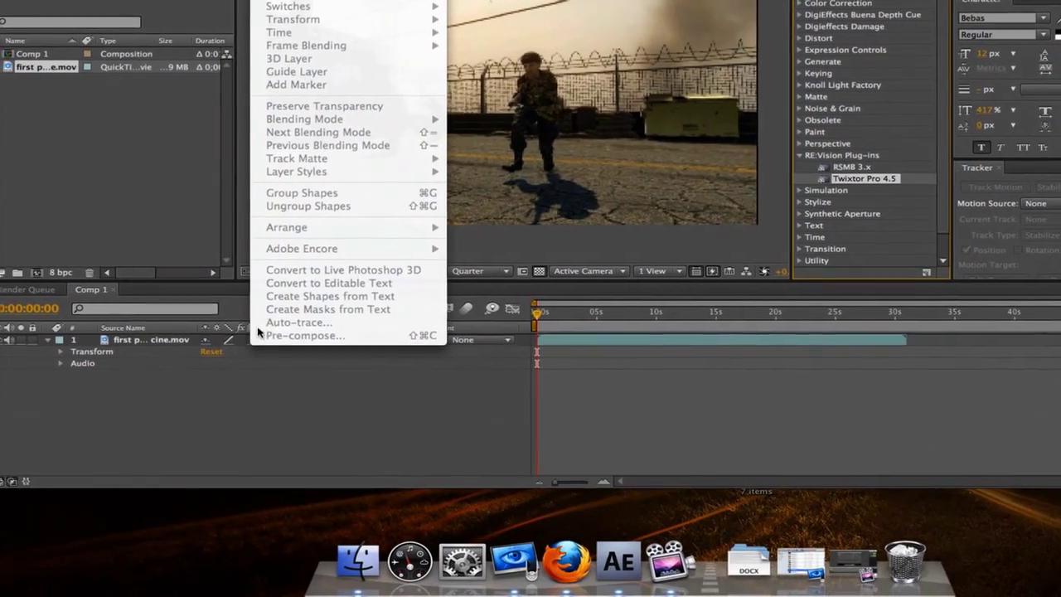
left_click(230, 367)
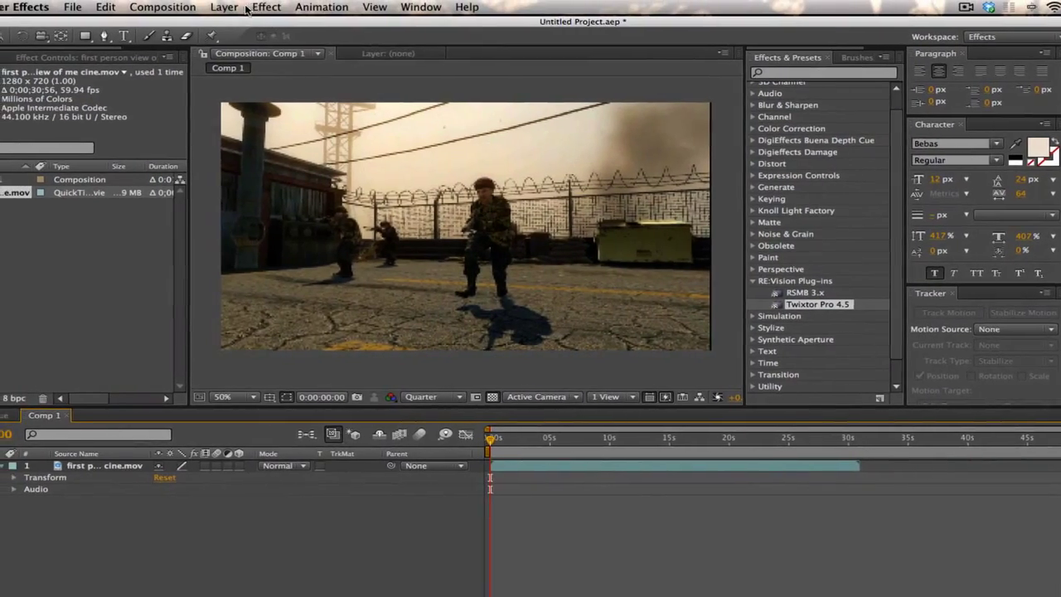
left_click(242, 10)
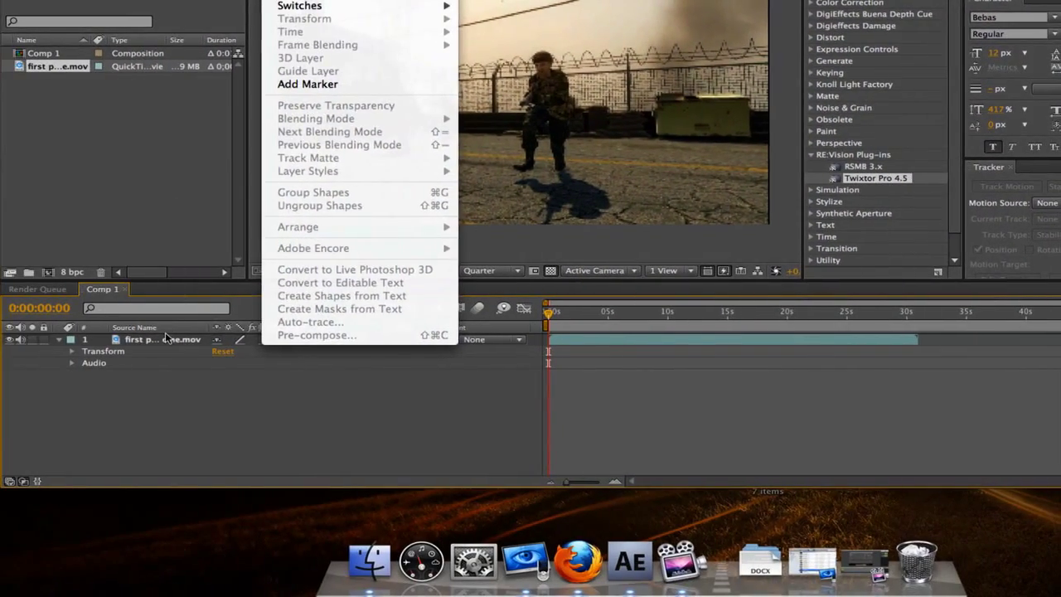
left_click(166, 340)
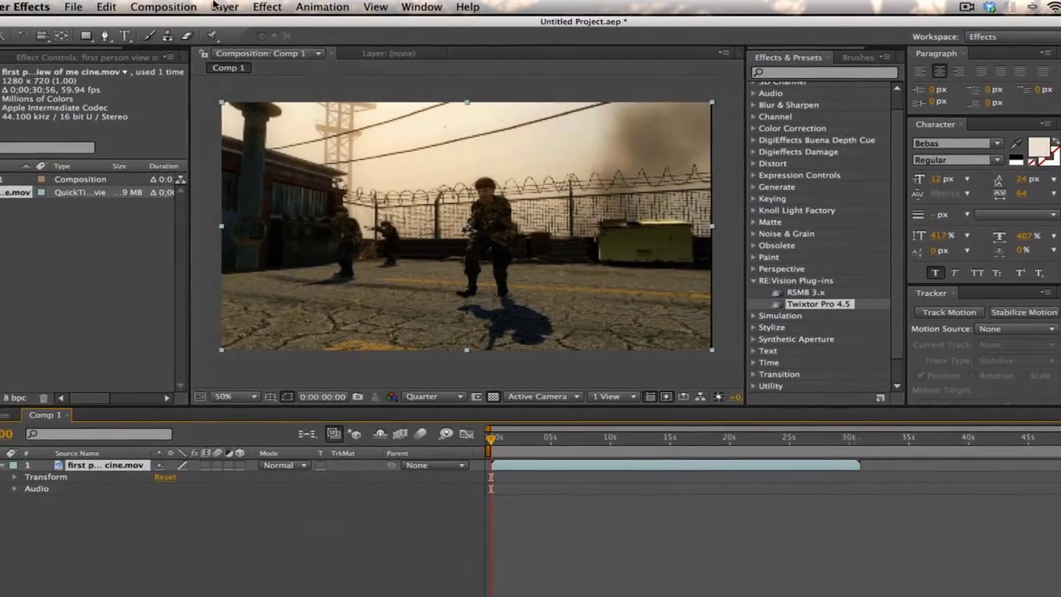
left_click(218, 6)
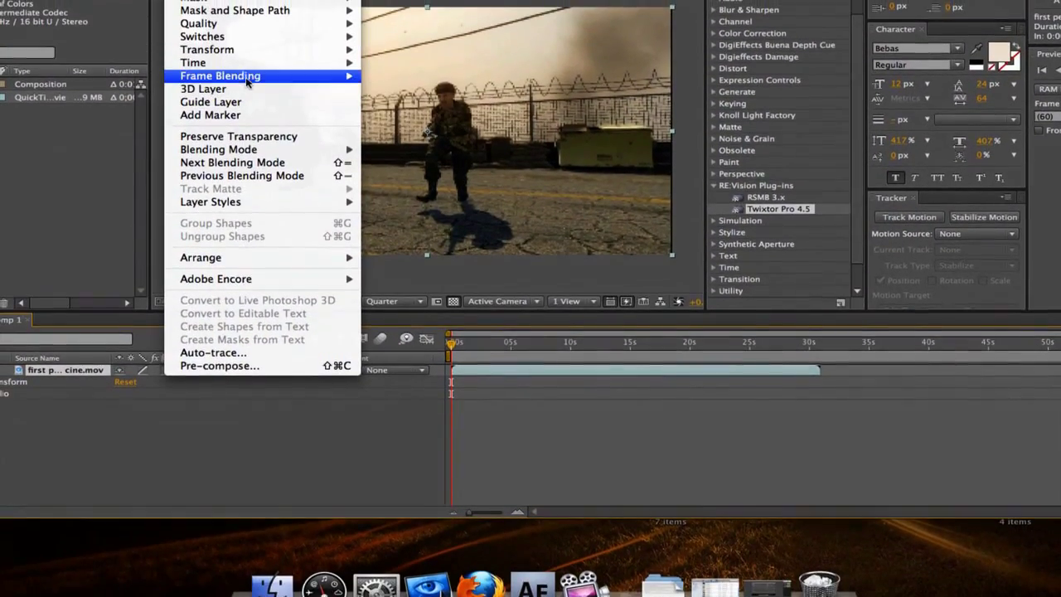
mouse_move(246, 81)
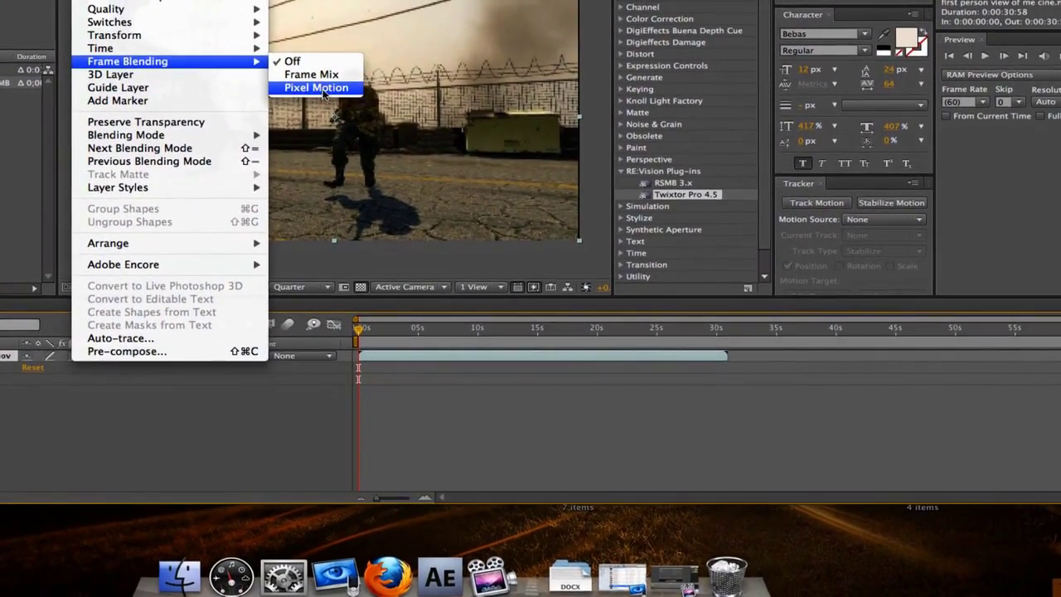
left_click(324, 88)
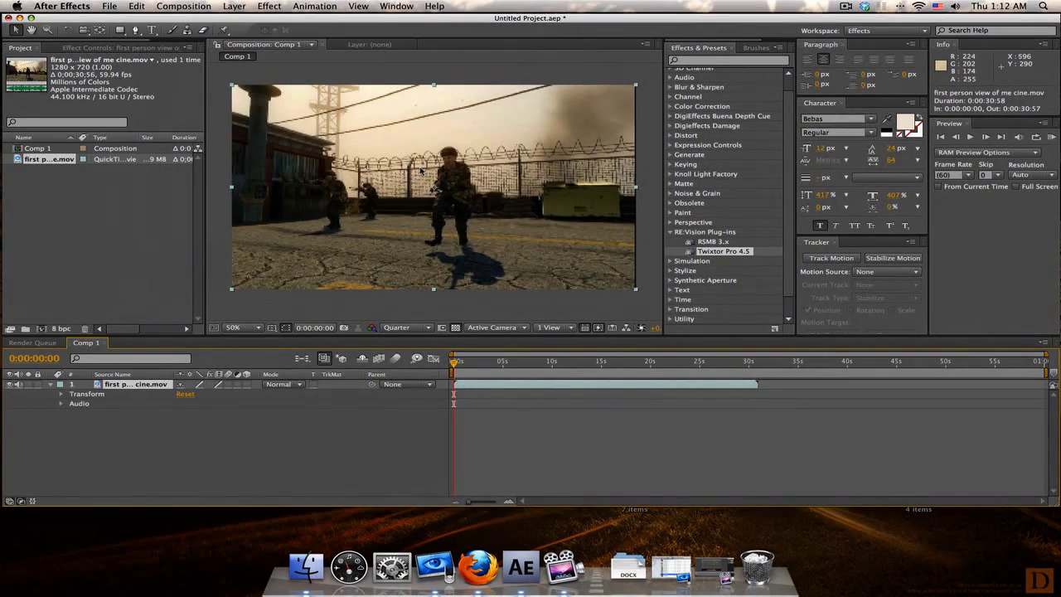
Enable time remapping on the gameplay clip
left_click(235, 7)
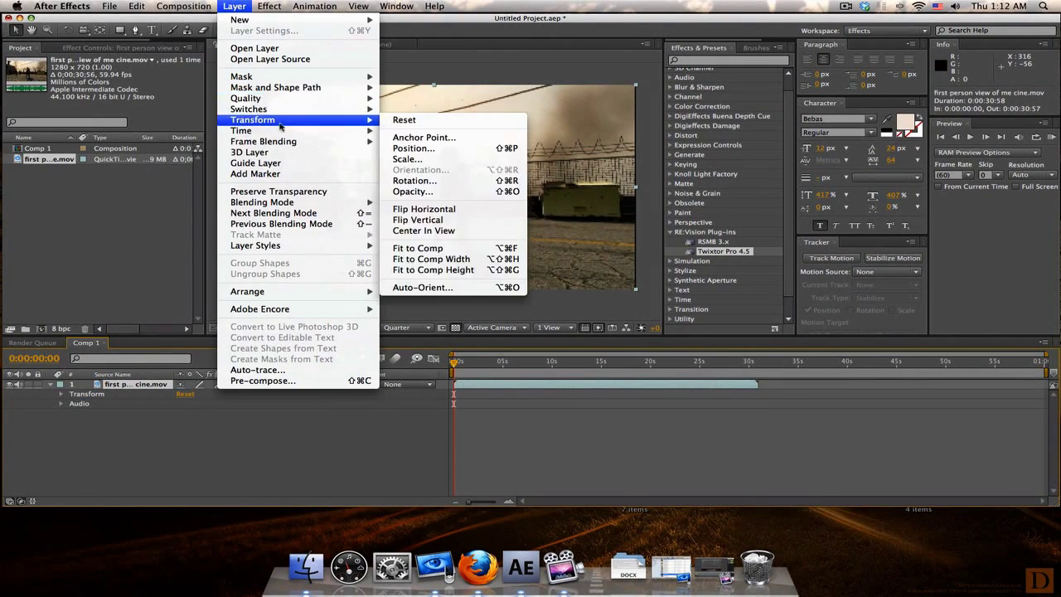
mouse_move(260, 133)
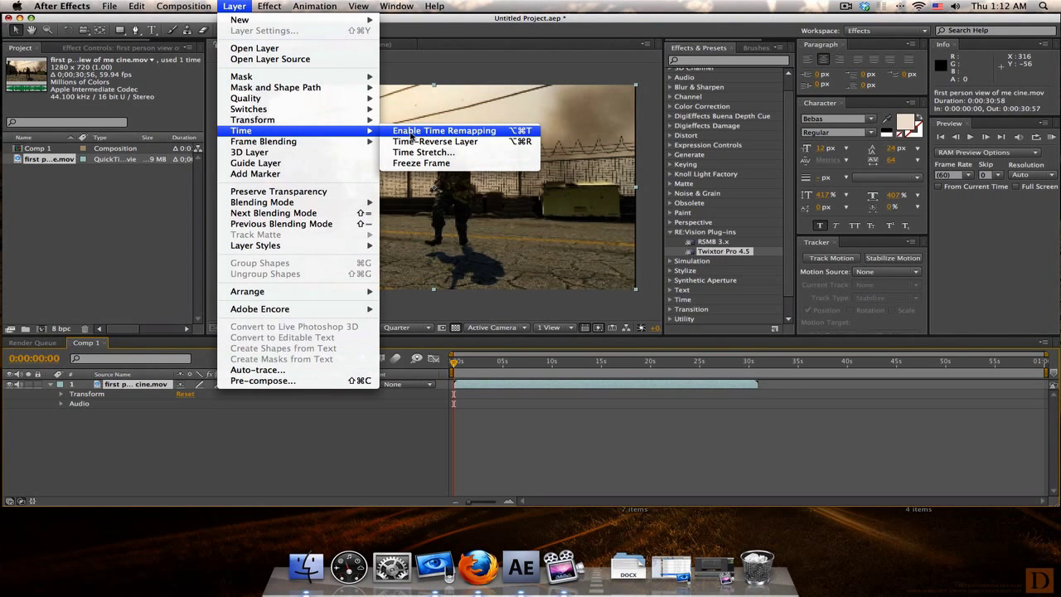
left_click(444, 131)
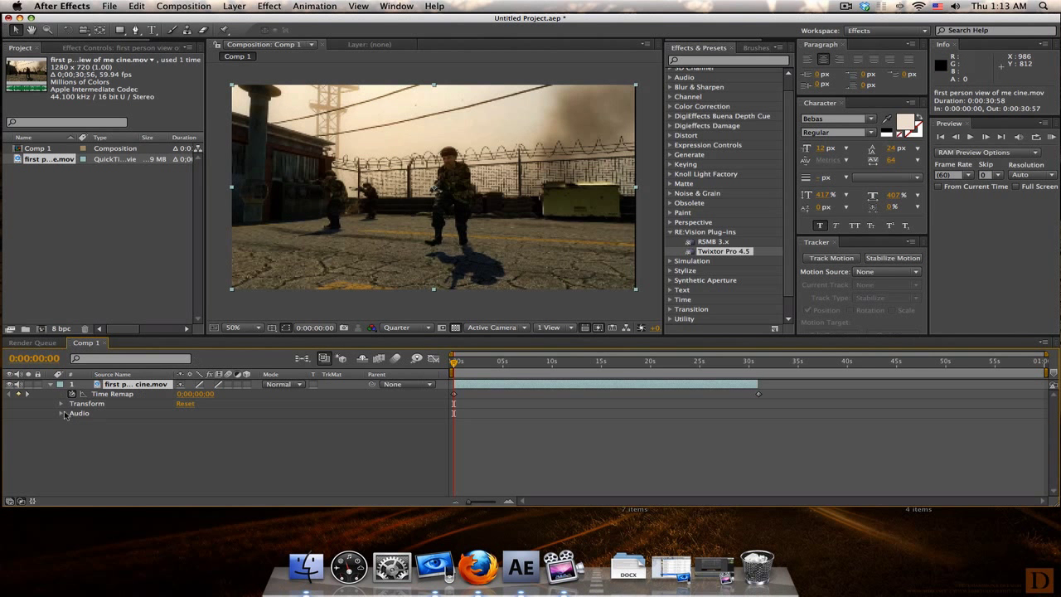
Apply Twixtor Pro 4.5 to the gameplay clip layer
left_click(320, 454)
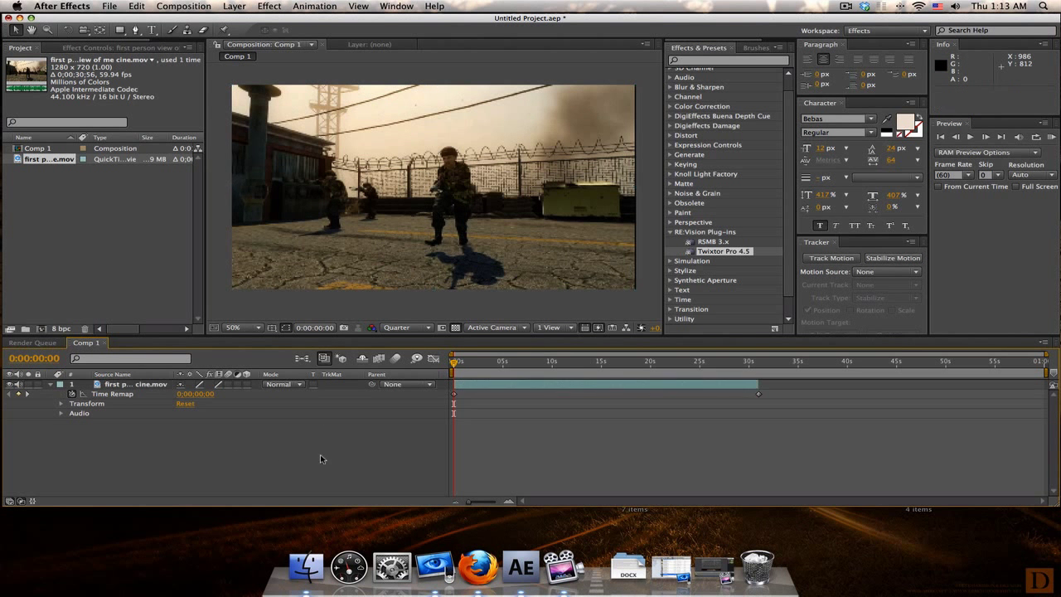
left_click_drag(716, 257, 147, 385)
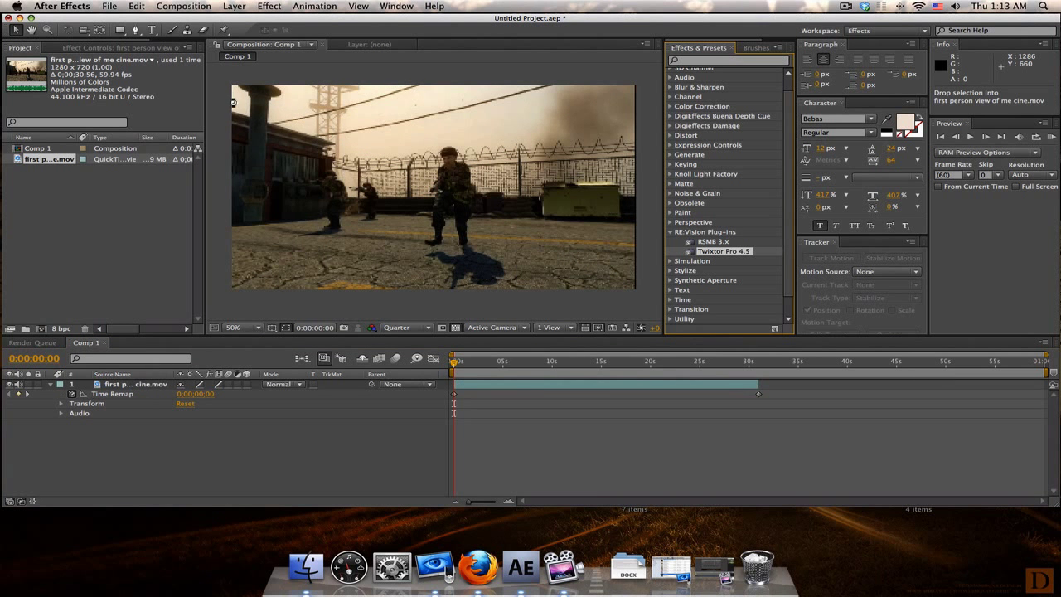
left_click(235, 6)
mouse_move(249, 20)
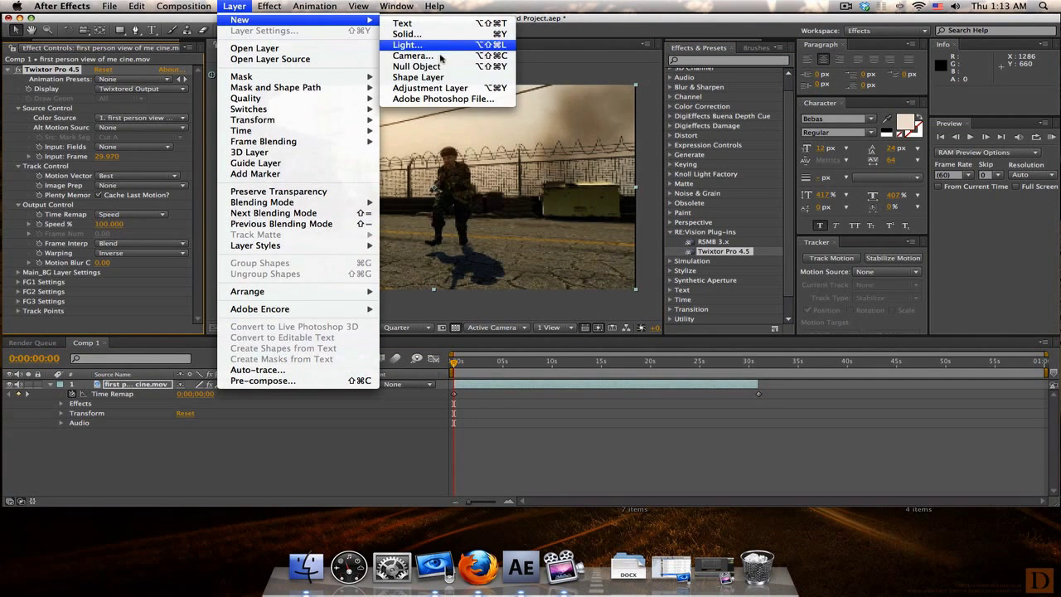
left_click(270, 428)
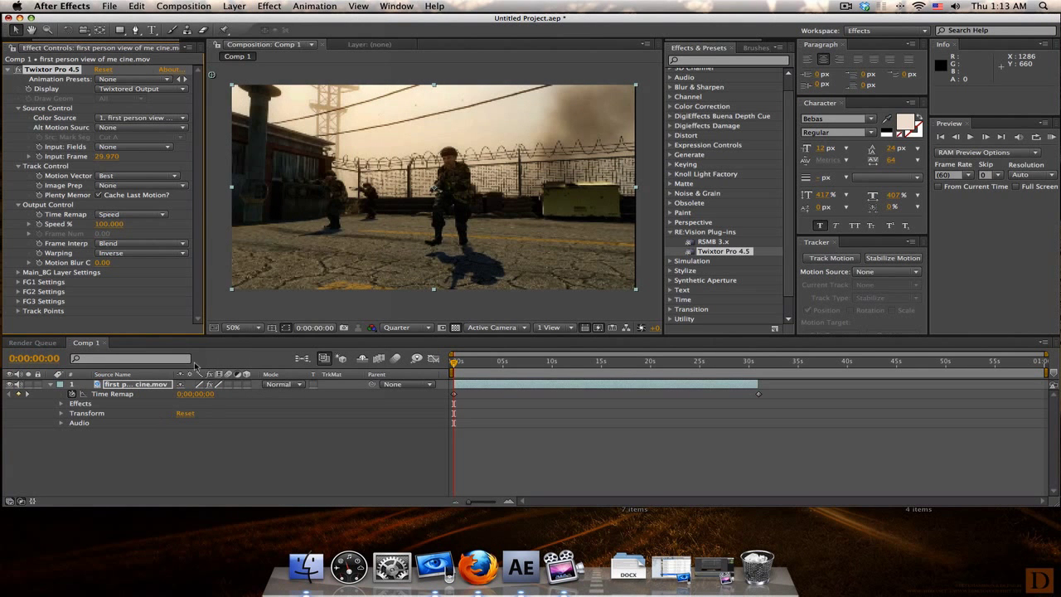
Expand Twixtor Pro 4.5 in the timeline down to its Output Control settings
left_click(62, 404)
left_click(71, 413)
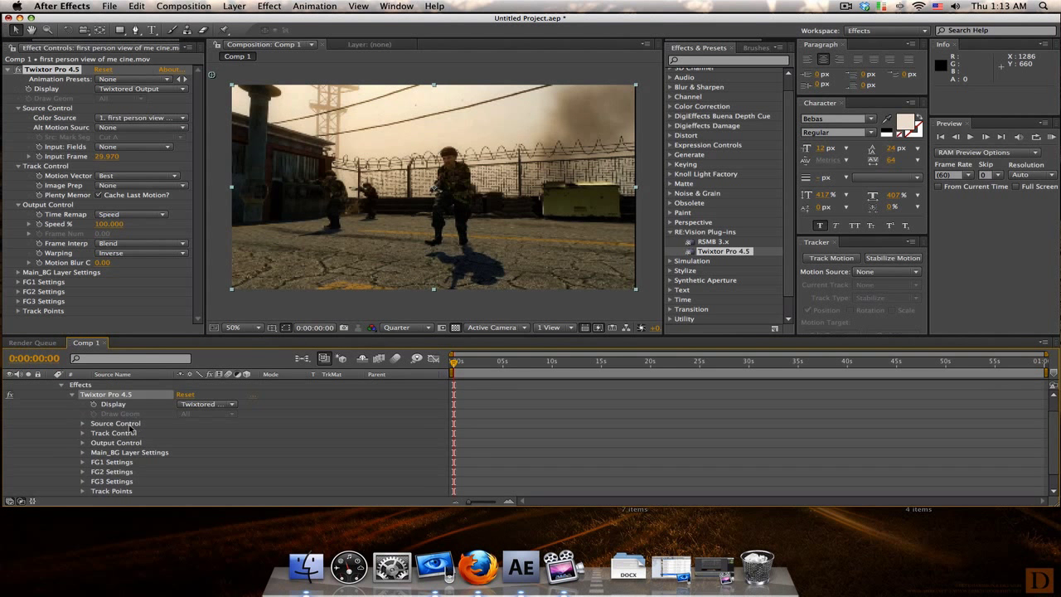
scroll(123, 433, "up", 1)
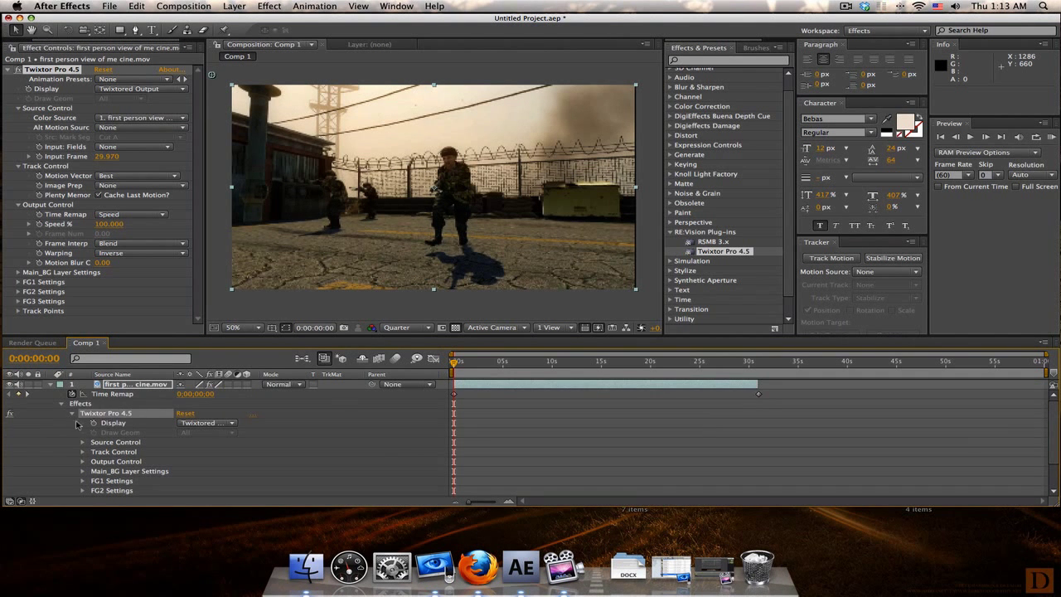
left_click(7, 70)
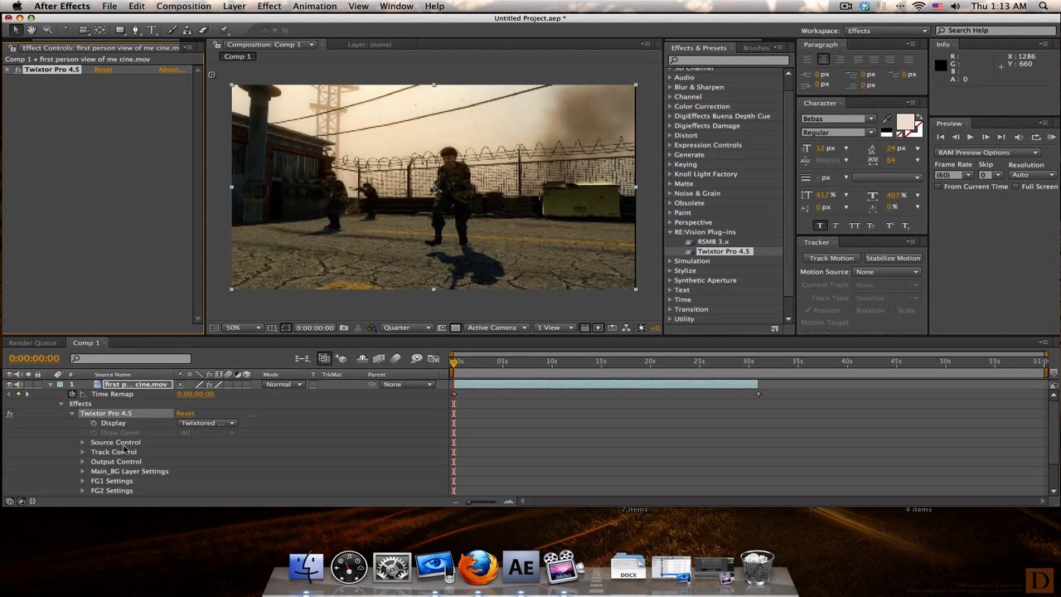
left_click(83, 462)
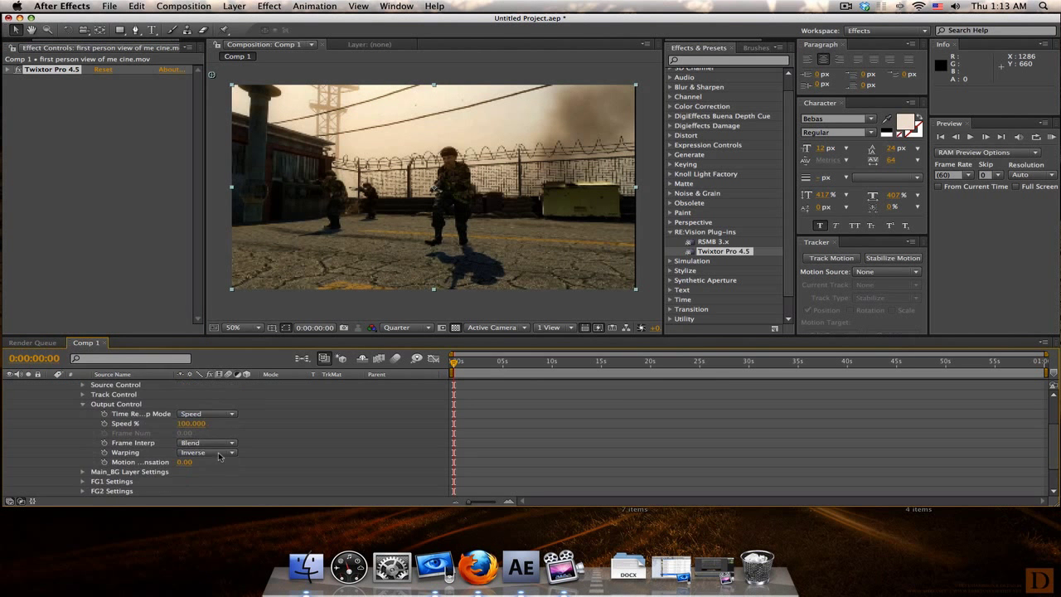
Enable the Speed % stopwatch and add a 100% keyframe at 0:00:00:49
scroll(543, 423, "up", 2)
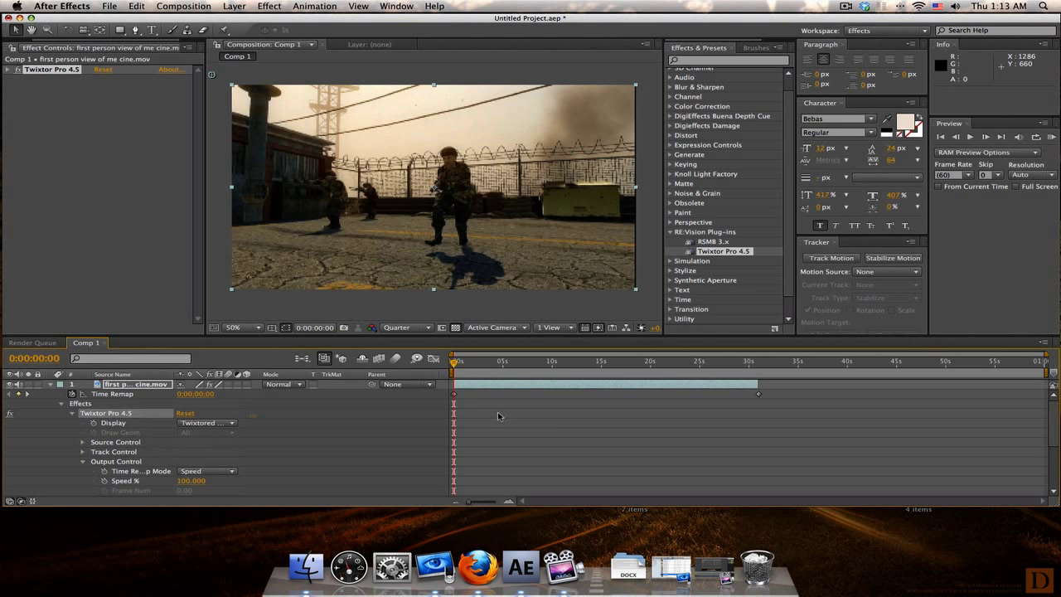
scroll(499, 417, "down", 1)
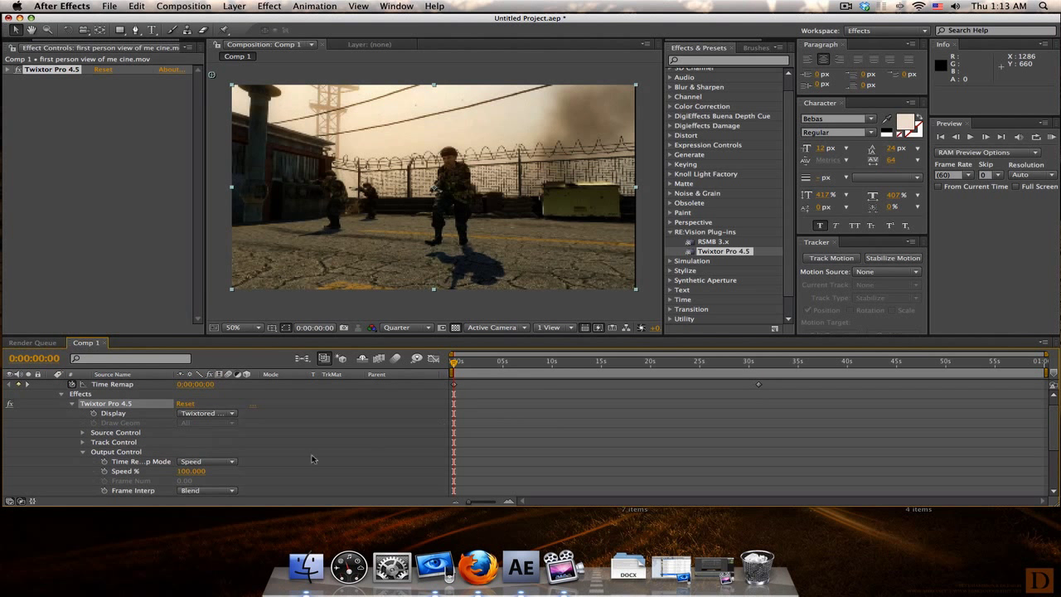
left_click(105, 472)
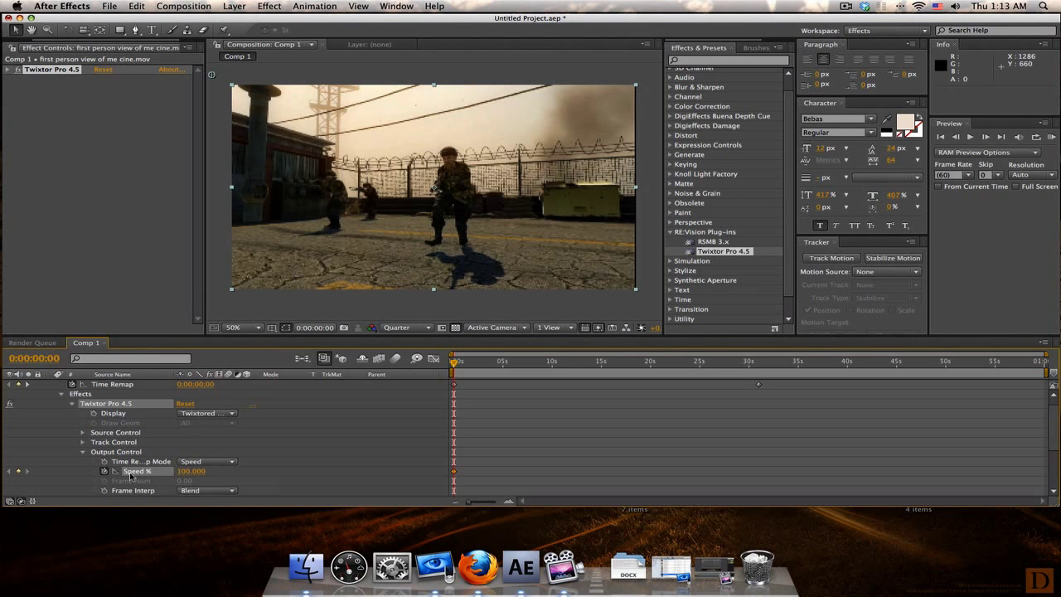
scroll(493, 427, "up", 1)
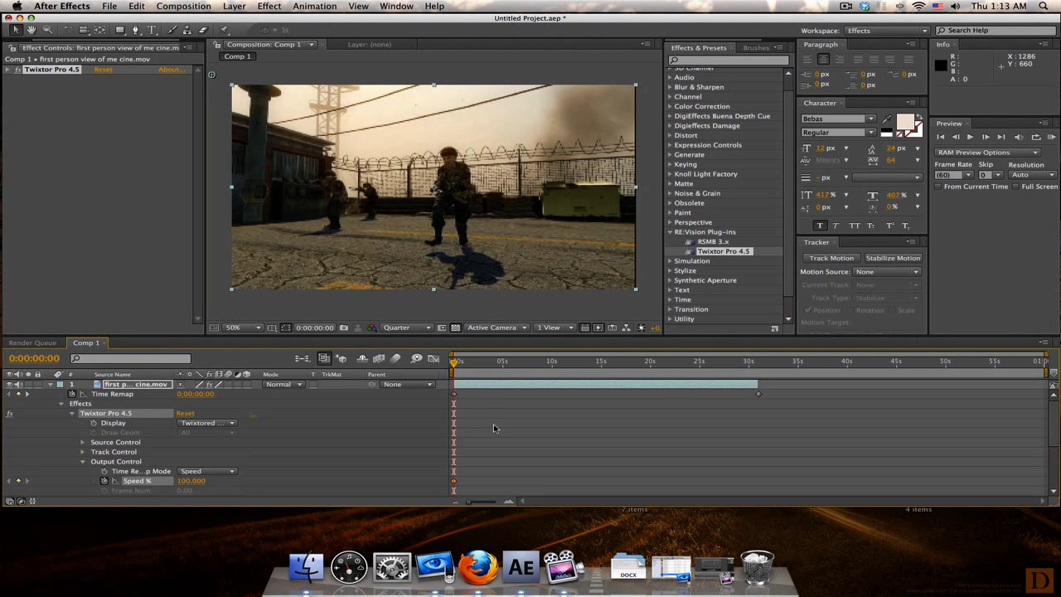
left_click_drag(456, 363, 461, 365)
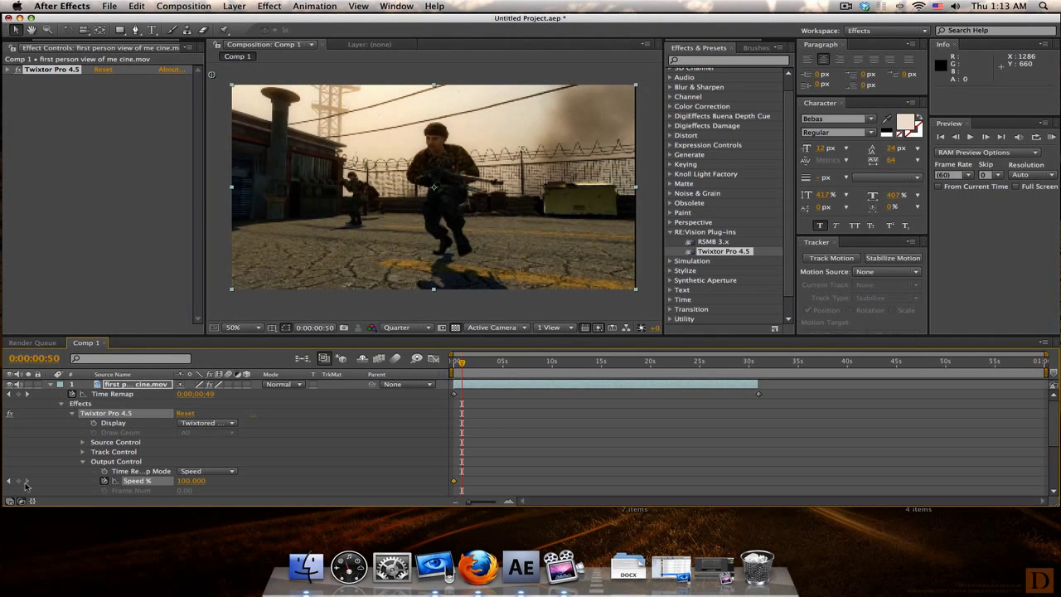
left_click(956, 138)
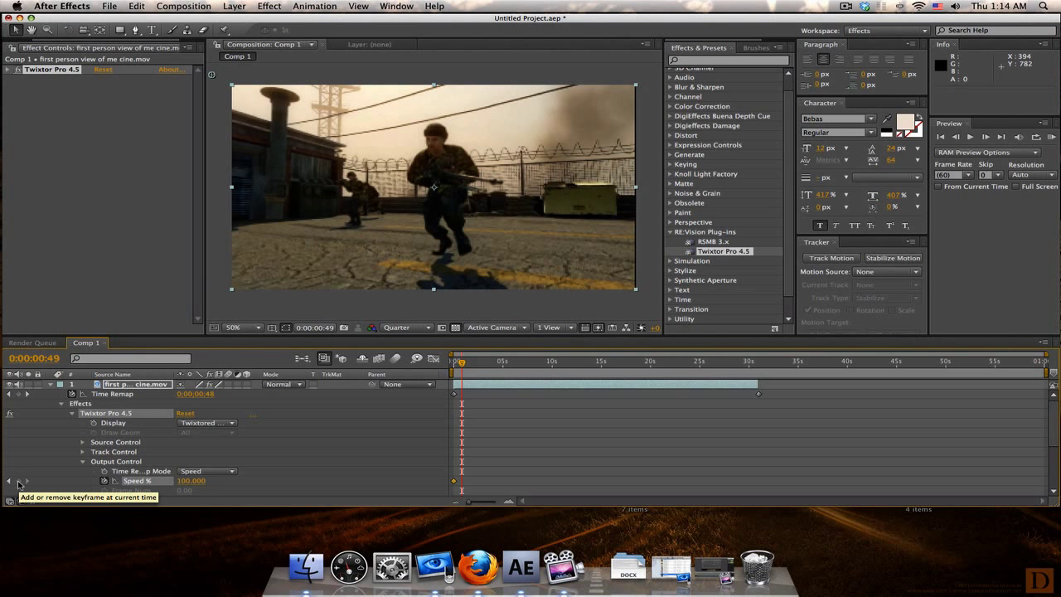
left_click(19, 482)
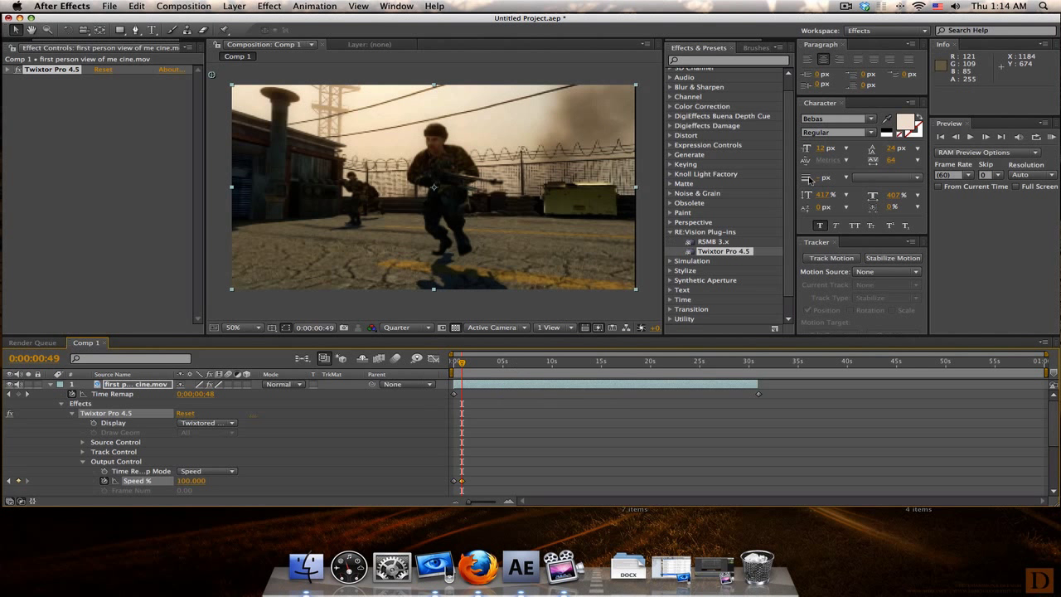
At 0:00:00:50 set Speed % to 10, then scrub through the slowed section
left_click(986, 137)
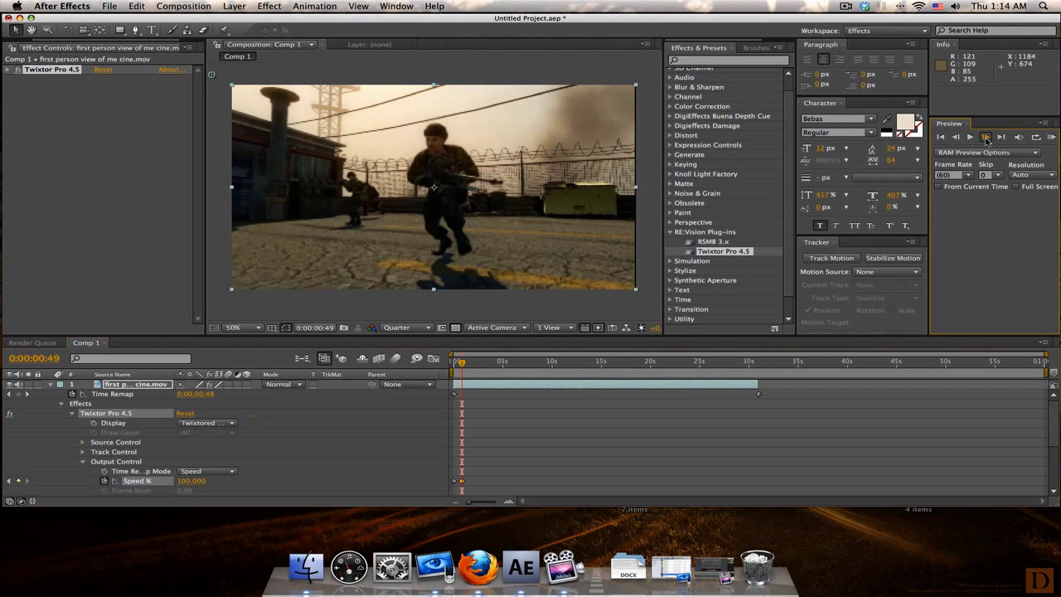
left_click(192, 481)
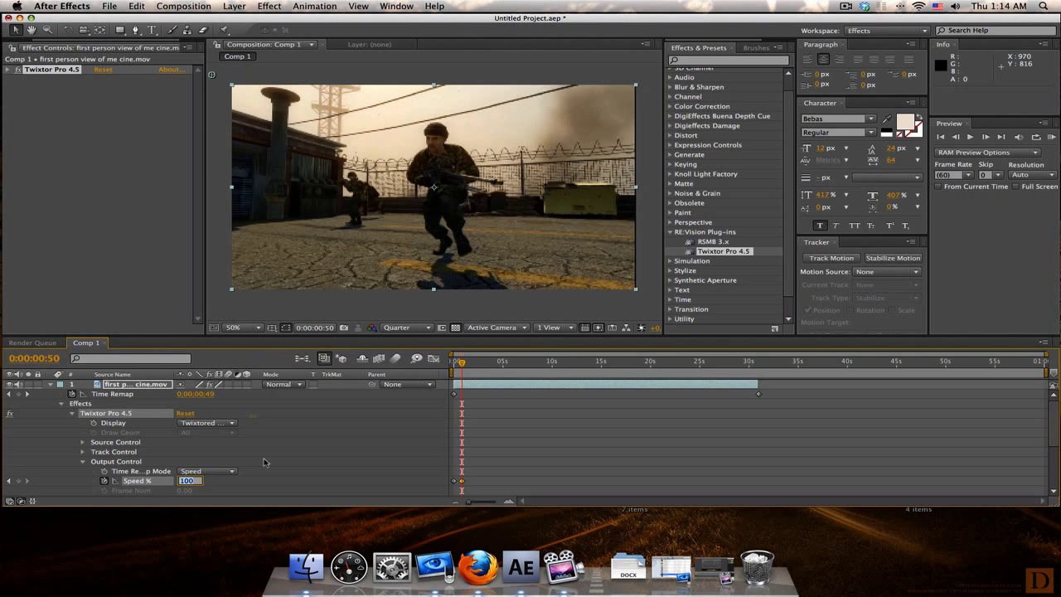
type("10")
key("Return")
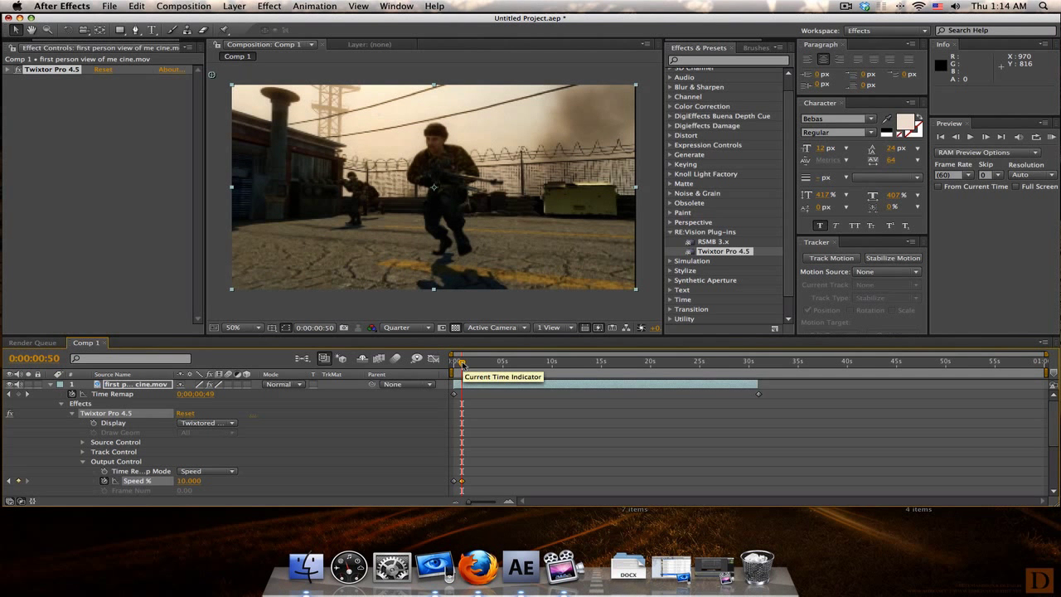
mouse_move(461, 363)
left_mouse_down()
mouse_move(560, 364)
mouse_move(450, 356)
left_mouse_up()
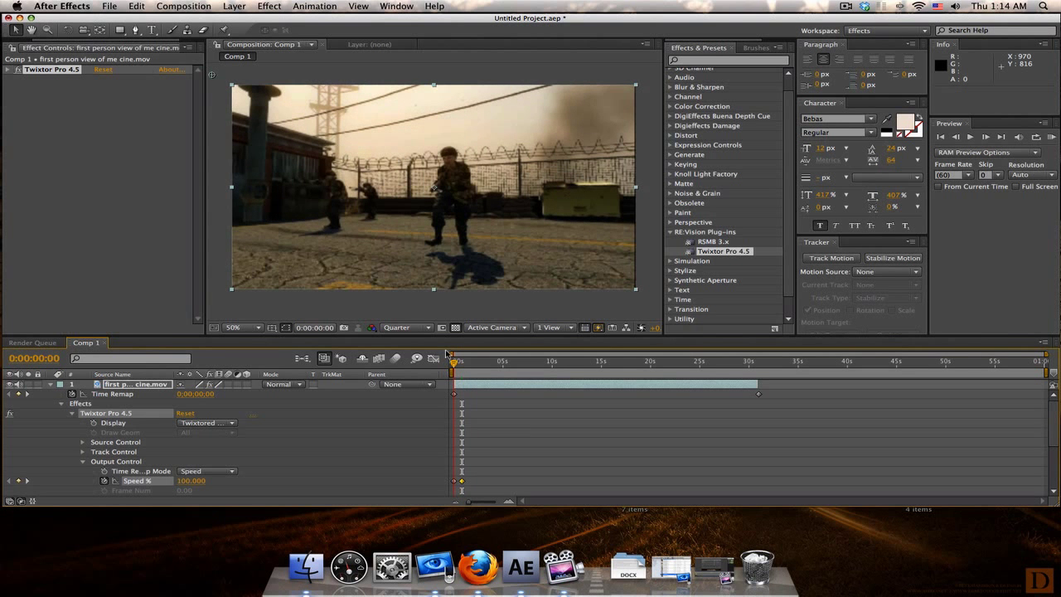
Collapse the layer properties and RE:Vision group, then browse the Knoll Light Factory effects
left_click(52, 385)
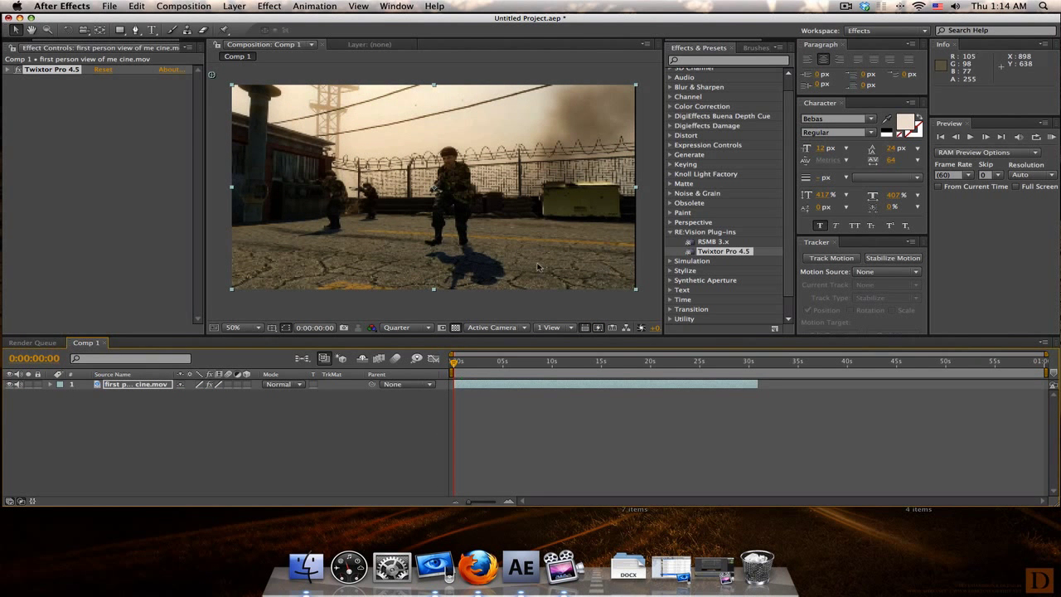
left_click(672, 233)
left_click(673, 234)
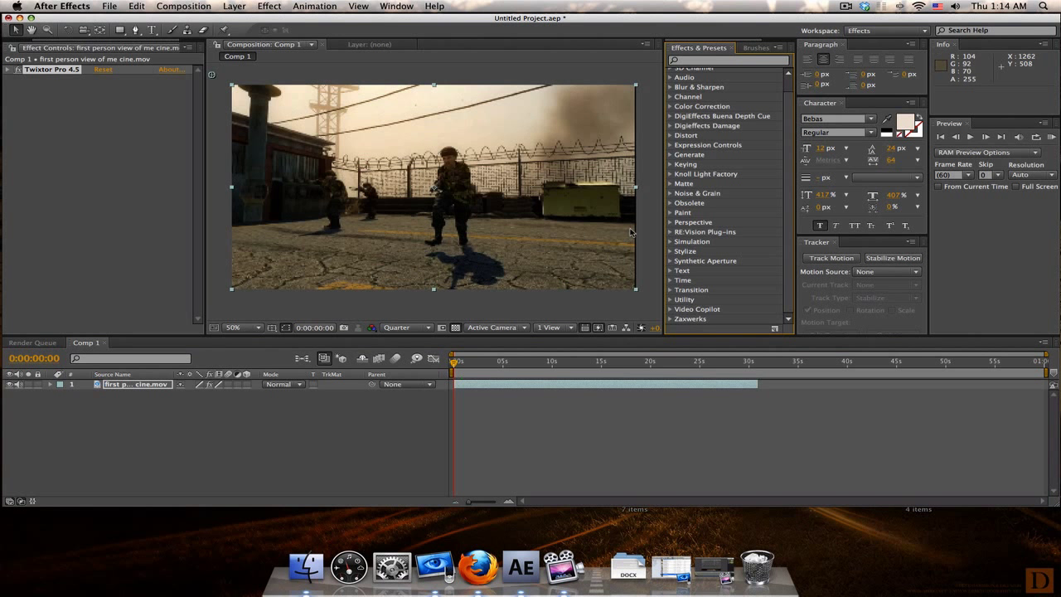
left_click(670, 175)
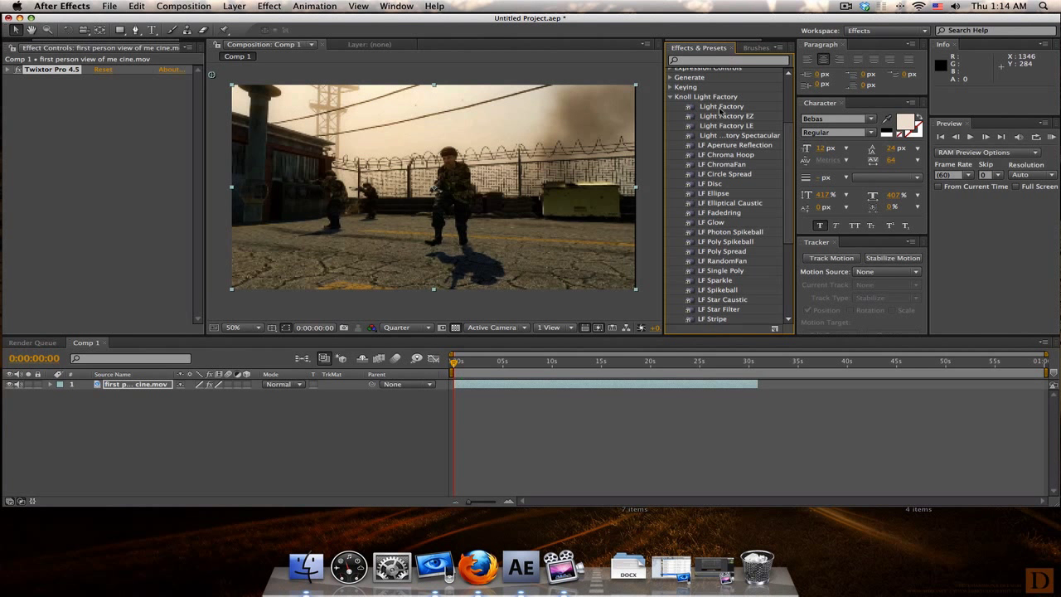
scroll(701, 178, "down", 5)
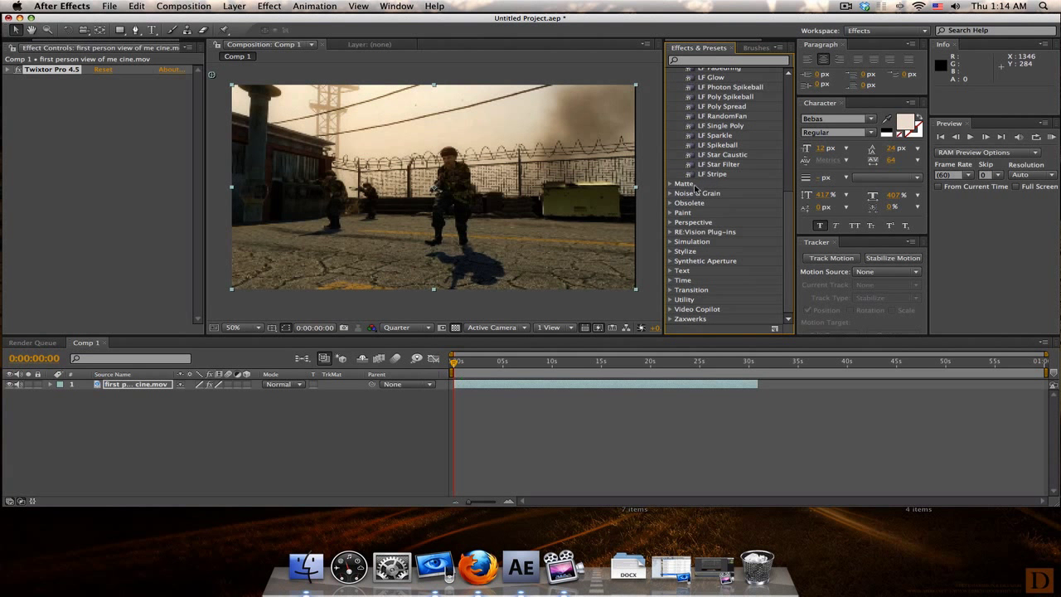
scroll(680, 199, "up", 5)
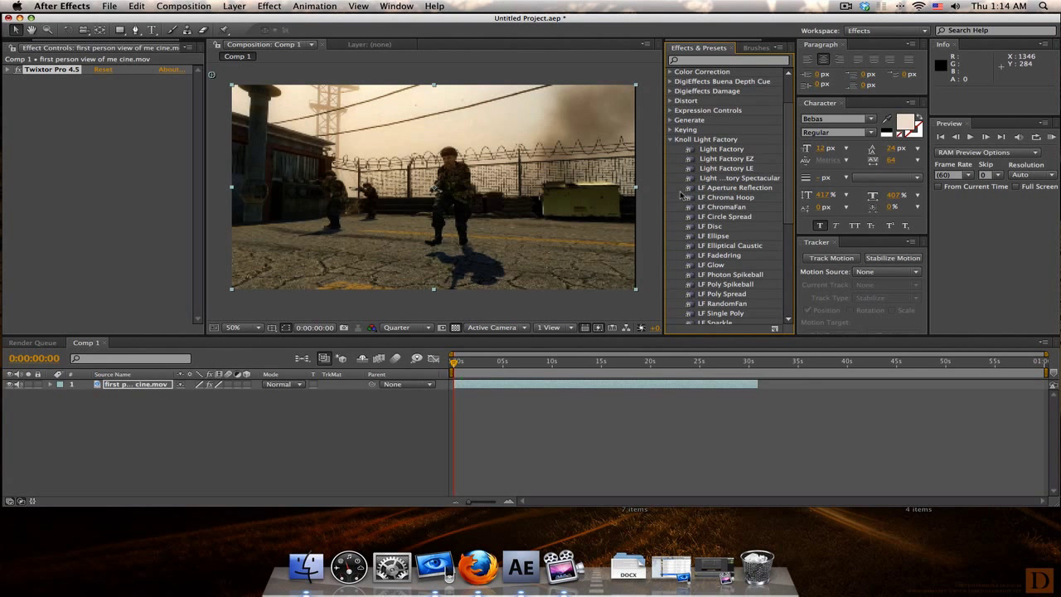
left_click(671, 141)
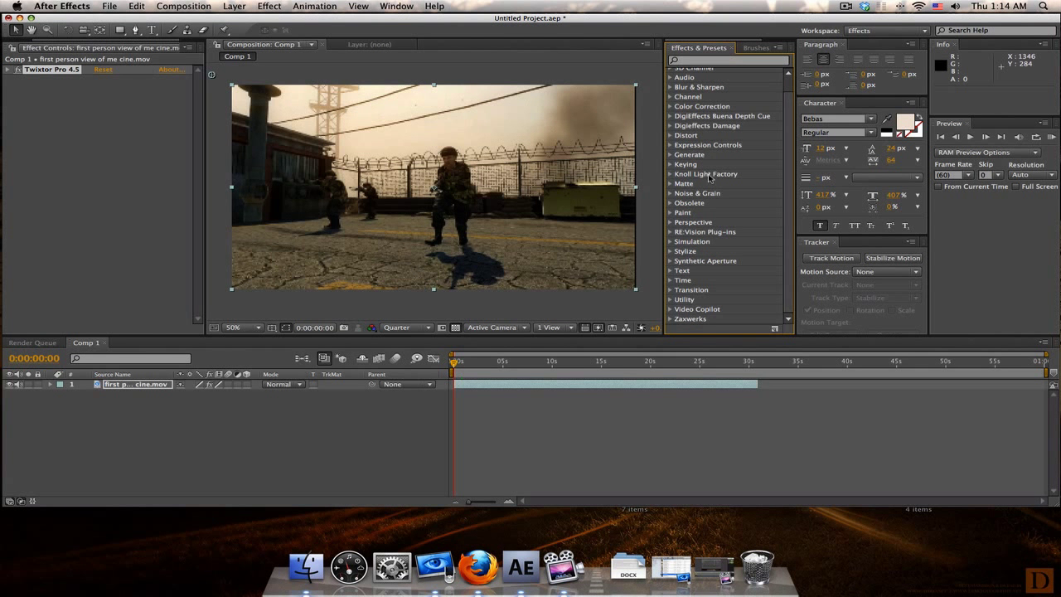
Select LF Glow in Knoll Light Factory, abandon the drag, and deselect the gameplay layer
left_click(670, 175)
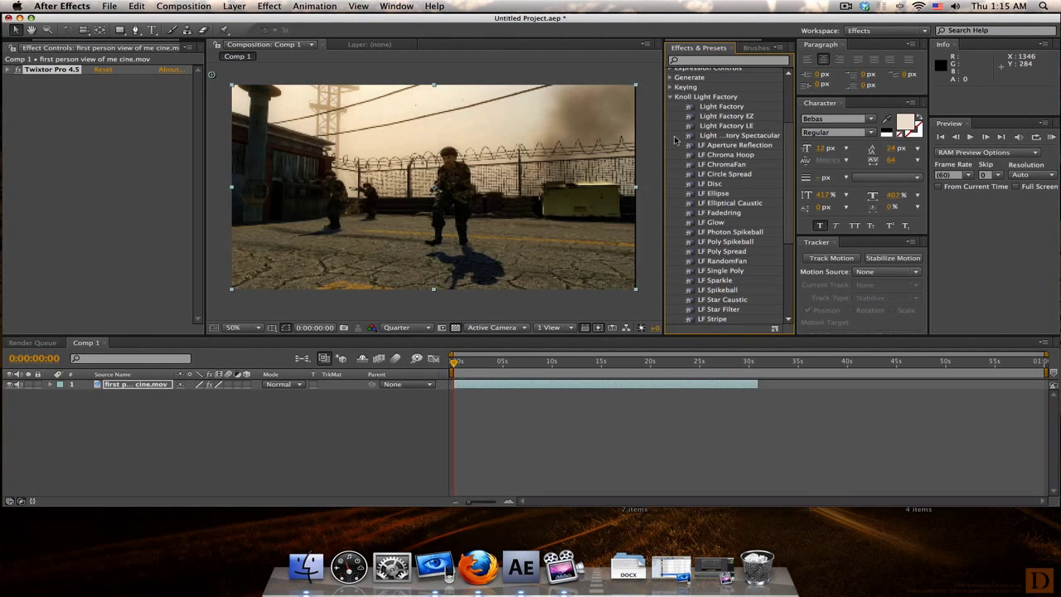
left_click(711, 223)
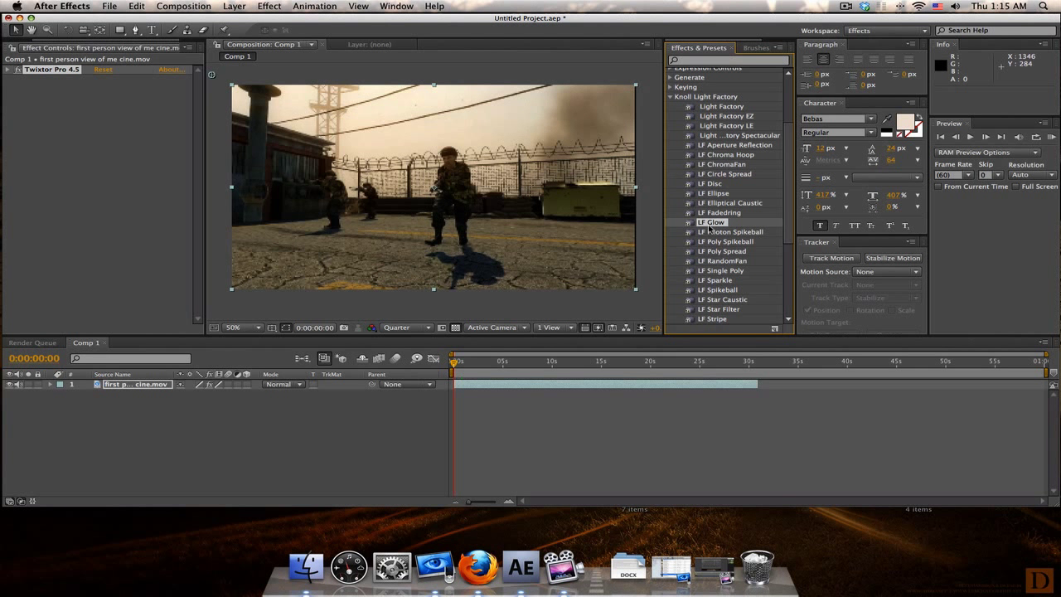
mouse_move(710, 224)
left_mouse_down()
mouse_move(517, 204)
mouse_move(709, 224)
left_mouse_up()
left_click(234, 6)
left_click(203, 417)
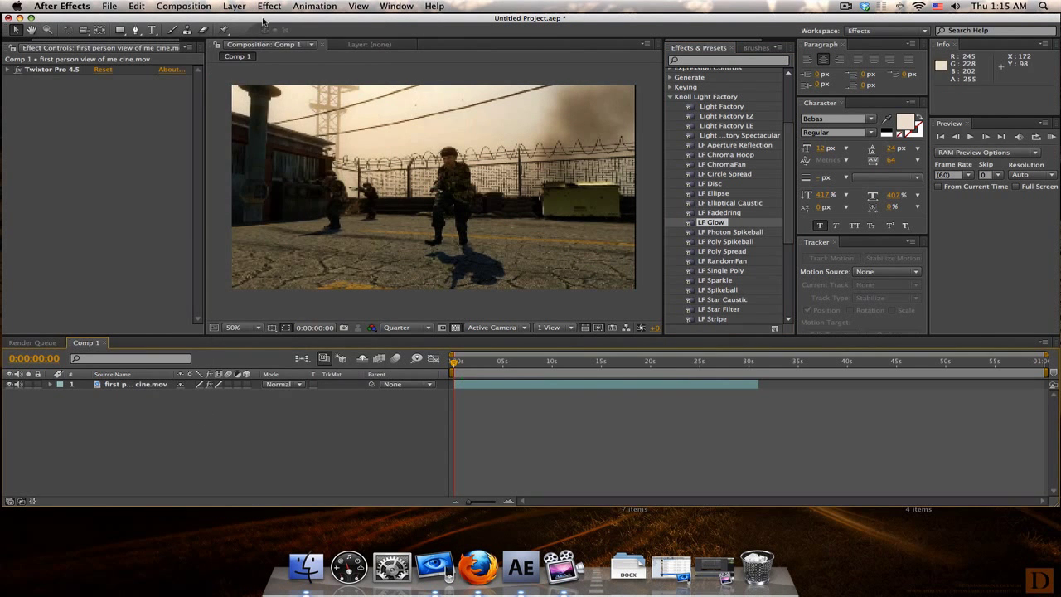
Add Adjustment Layer 1 above the gameplay clip via Layer > New, and select it
left_click(235, 6)
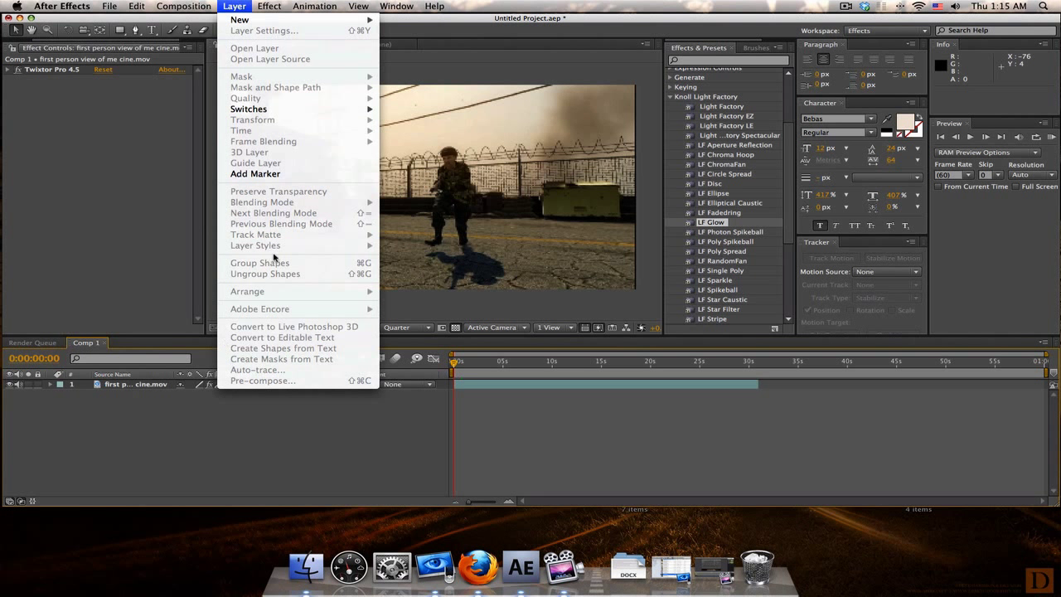
left_click(138, 393)
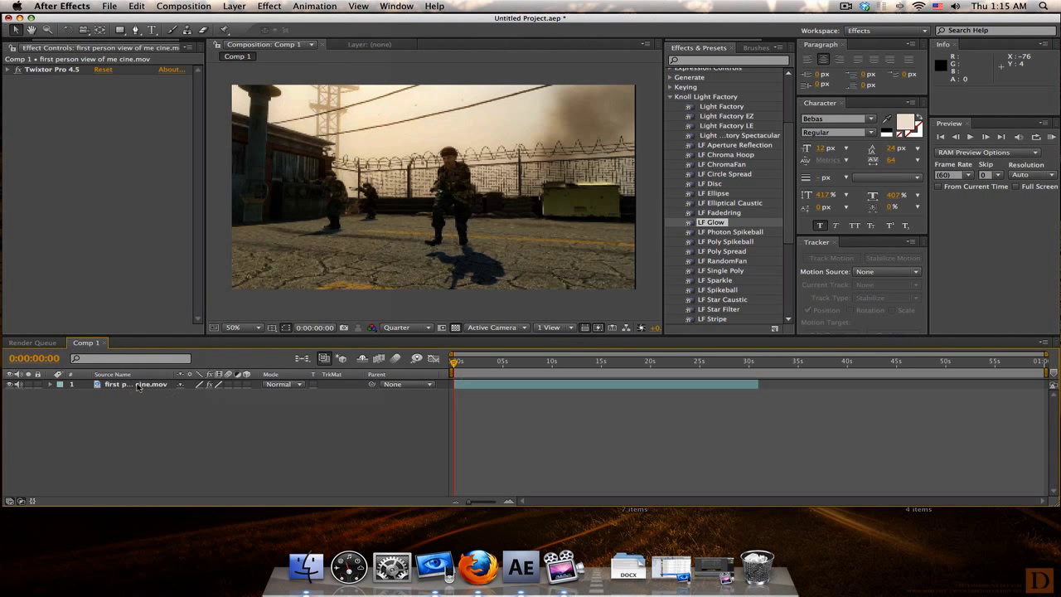
left_click(149, 387)
left_click(235, 6)
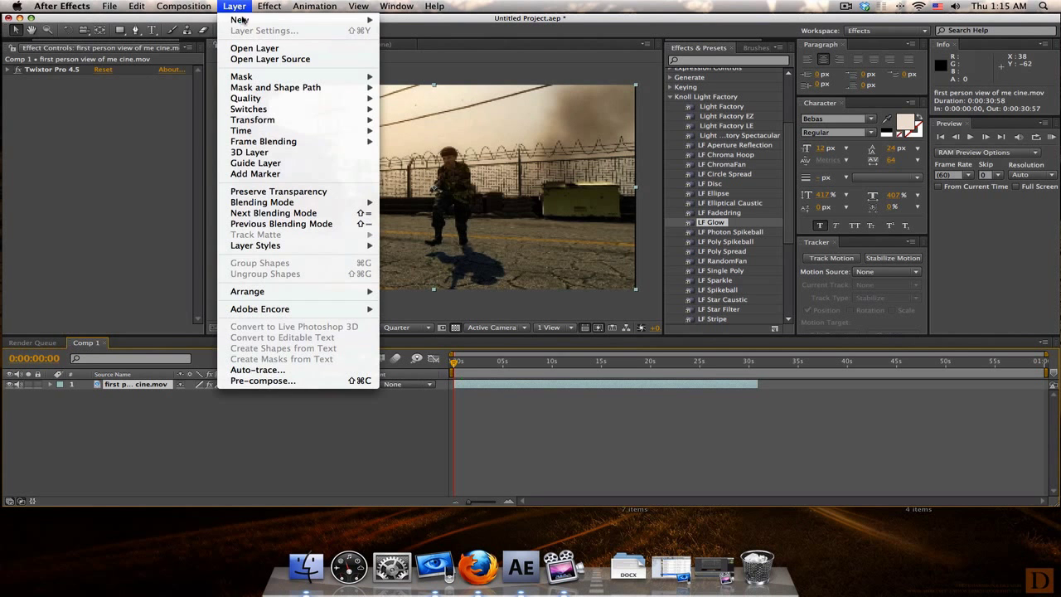
left_click(429, 88)
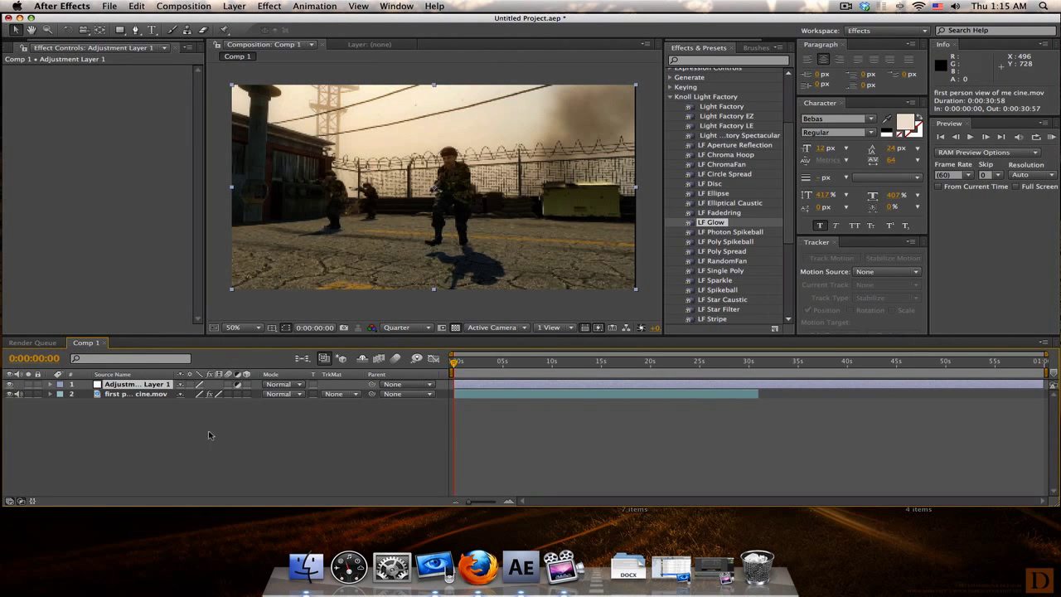
left_click(160, 386)
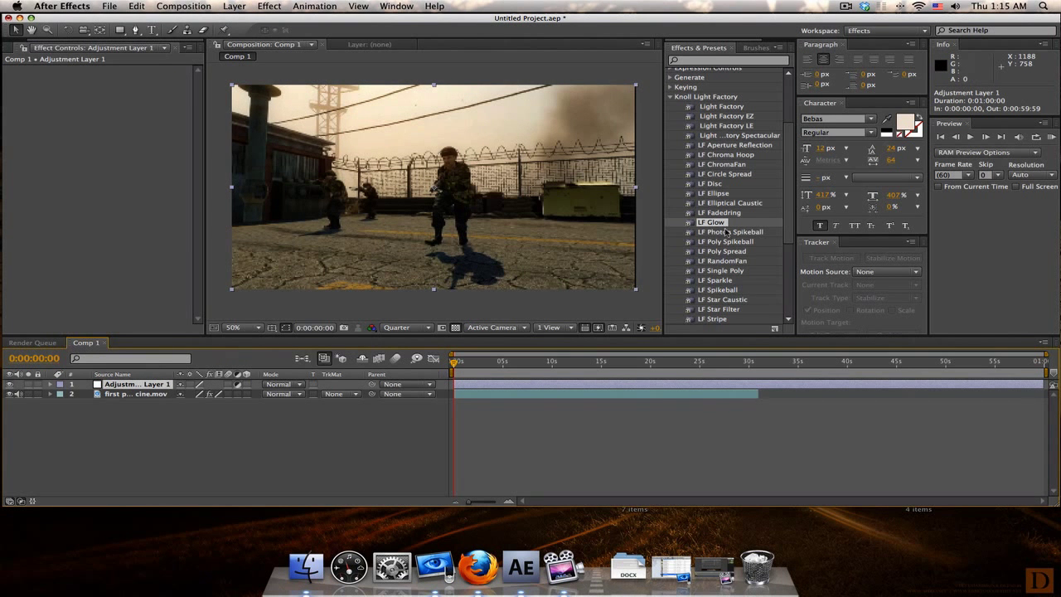
Apply LF Glow to Adjustment Layer 1 and drag its light source to 382, 138
left_click_drag(714, 224, 162, 383)
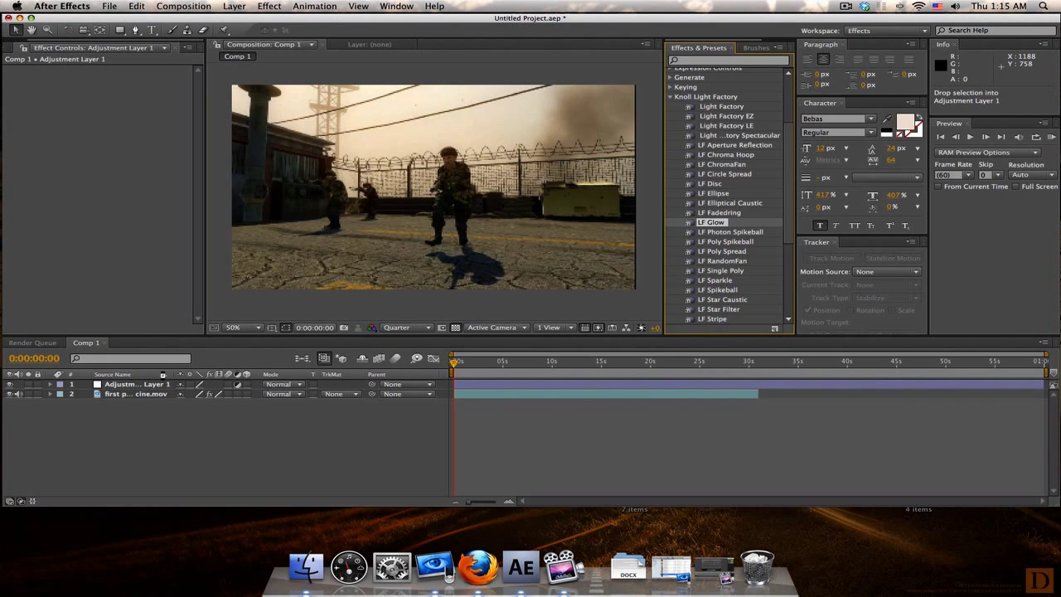
left_click_drag(710, 227, 353, 153)
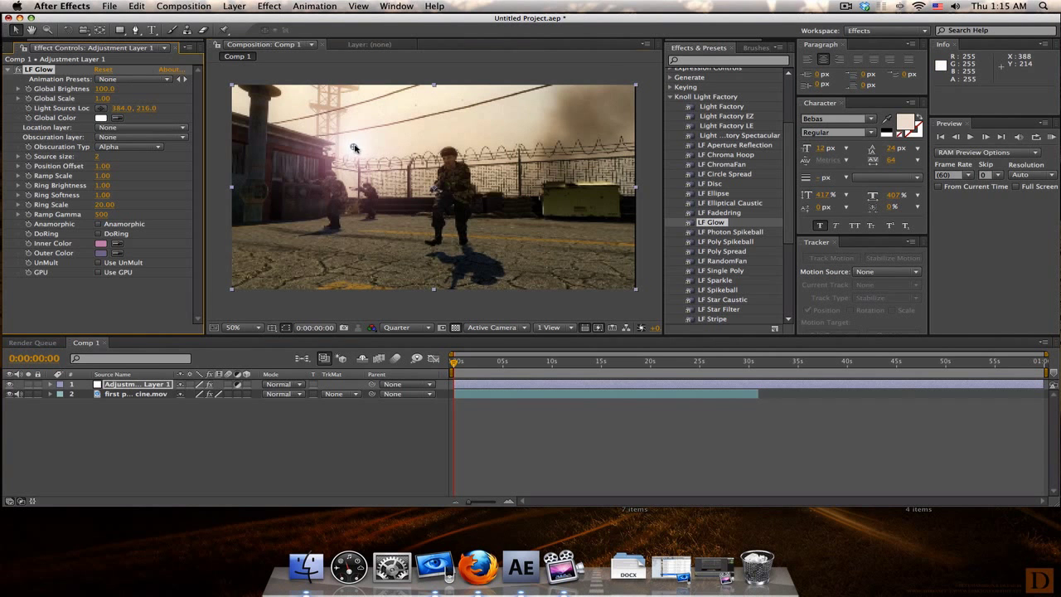
left_click_drag(357, 158, 355, 120)
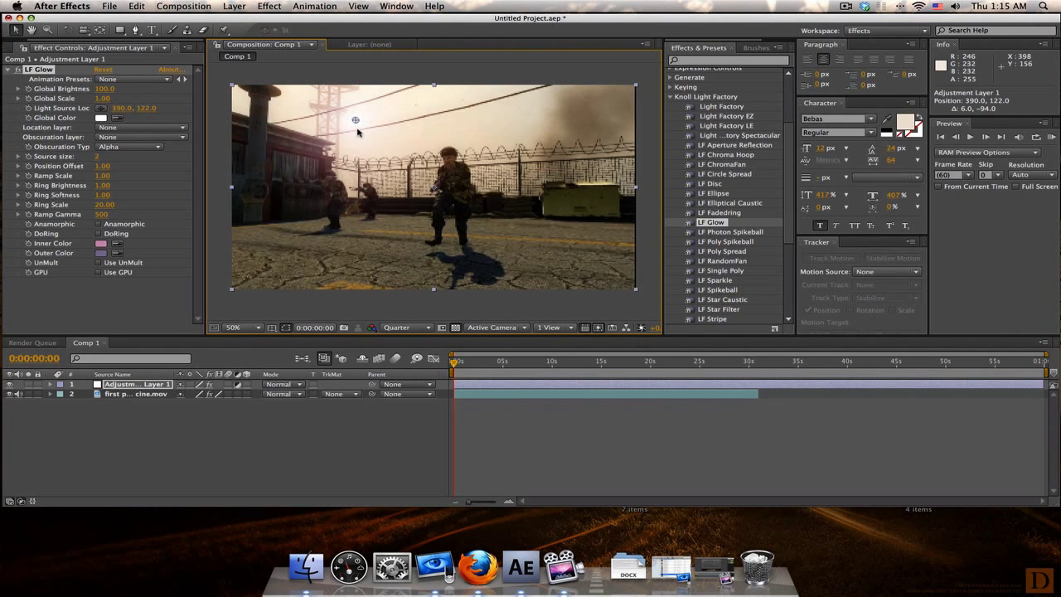
left_click_drag(356, 122, 354, 128)
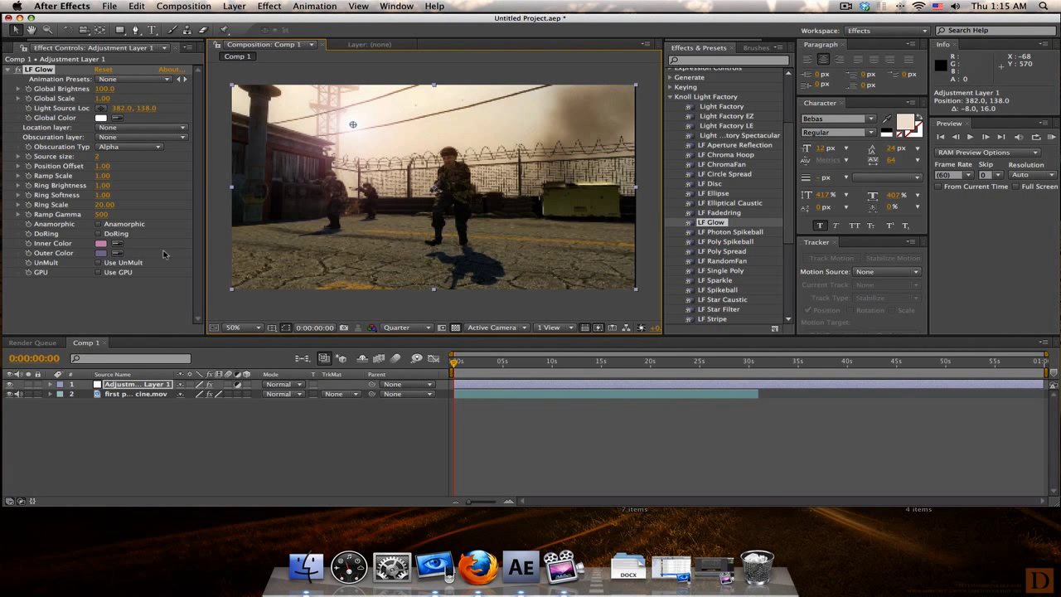
Set the LF Glow inner colour to a deep saturated orange
left_click(101, 245)
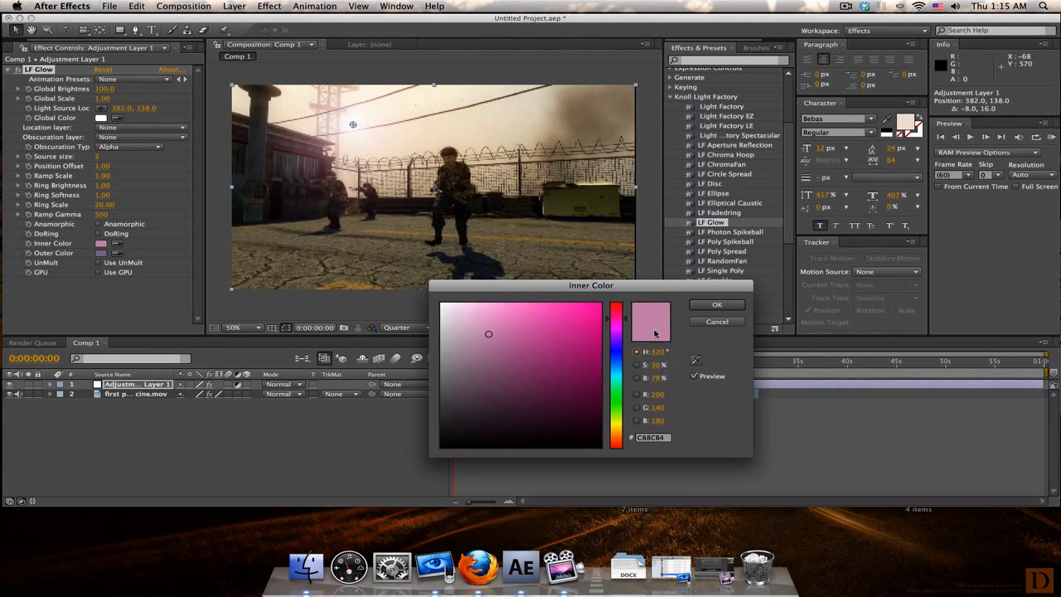
left_click_drag(615, 424, 616, 437)
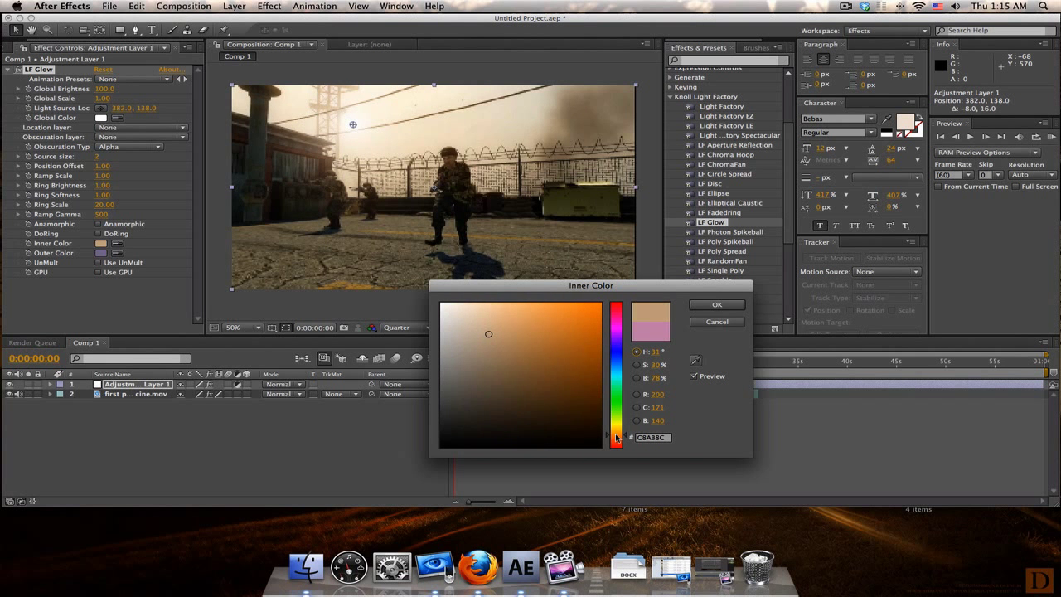
mouse_move(591, 310)
left_mouse_down()
mouse_move(599, 326)
mouse_move(596, 317)
left_mouse_up()
left_click(718, 304)
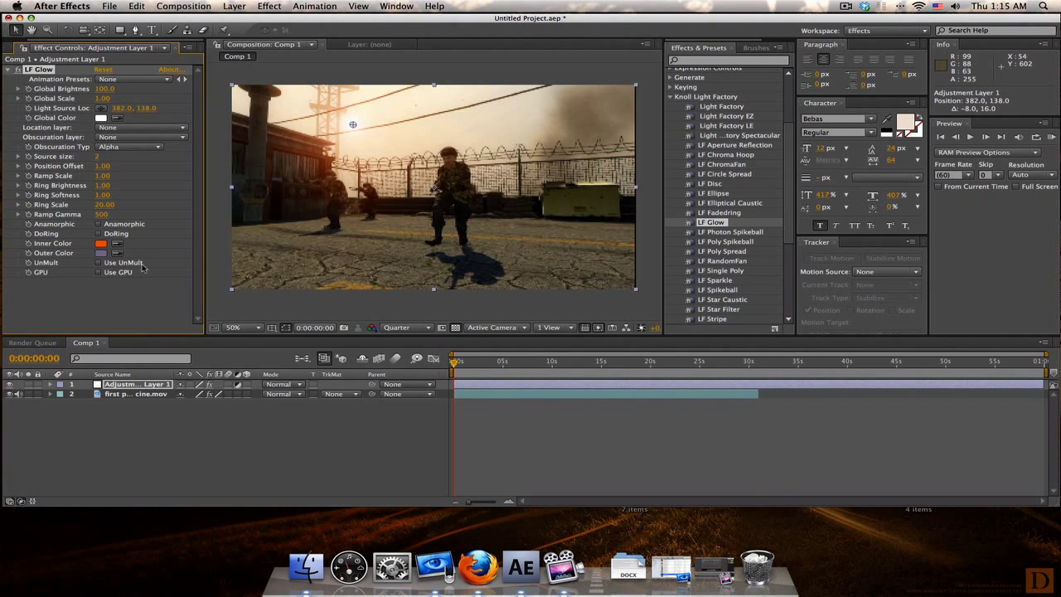
Set the LF Glow outer colour to red F80000 and begin raising Global Brightness
left_click(100, 252)
left_click_drag(610, 386, 612, 447)
left_click_drag(577, 379, 601, 306)
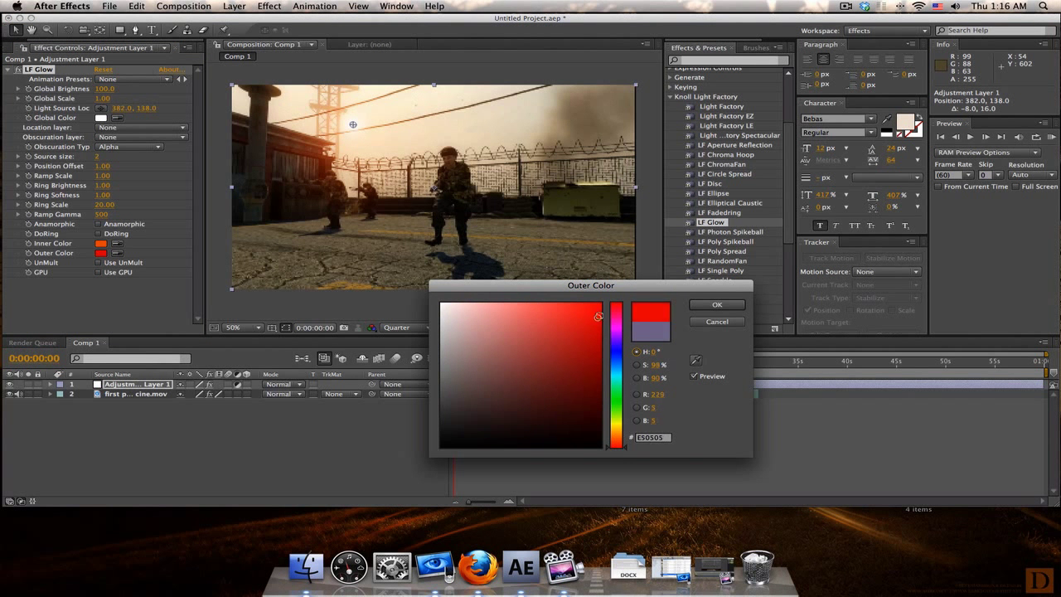
left_click(717, 305)
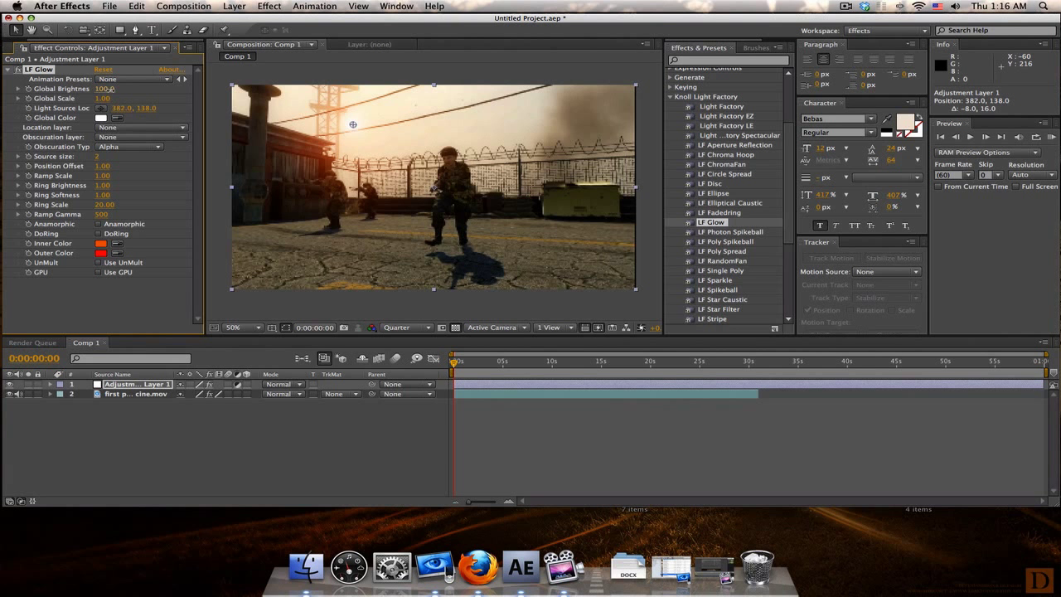
mouse_move(110, 89)
left_mouse_down()
mouse_move(120, 89)
mouse_move(103, 98)
mouse_move(118, 89)
left_mouse_up()
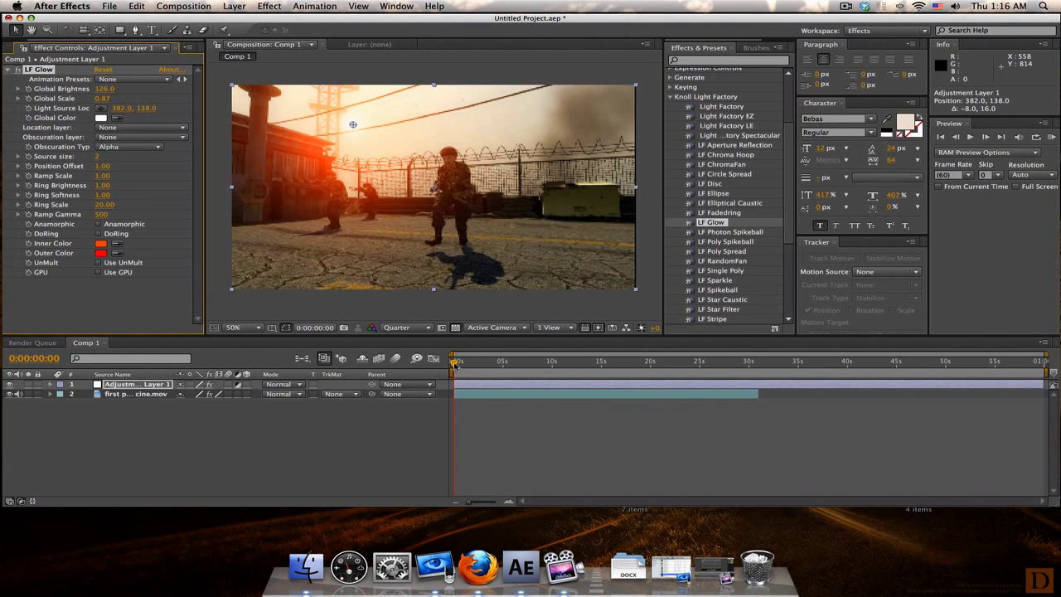
Move to a later frame and switch the Comp 1 preview resolution to Full
left_click_drag(456, 362, 537, 373)
left_click(424, 330)
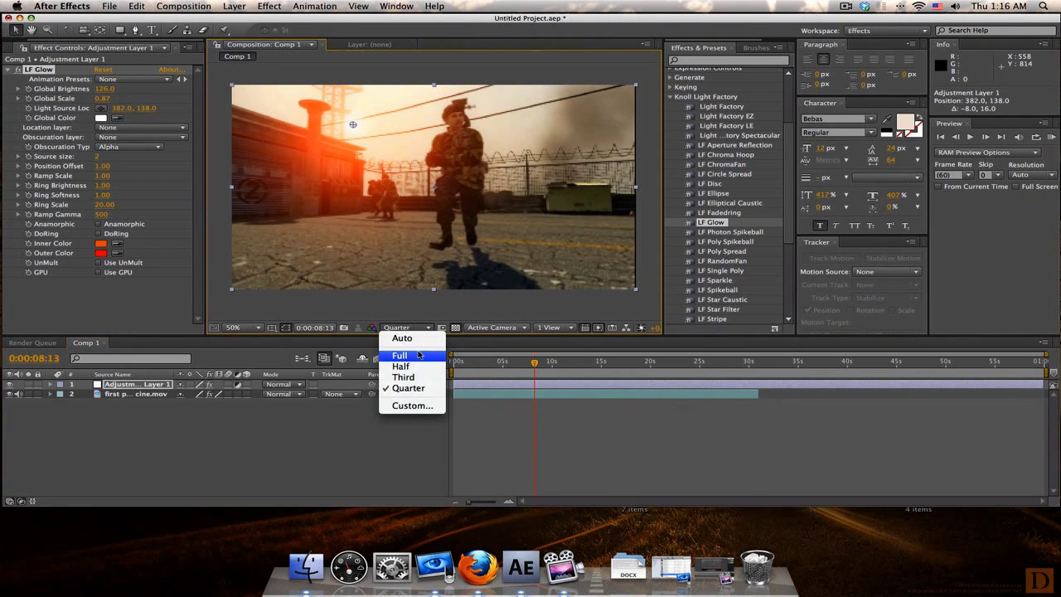
left_click(418, 355)
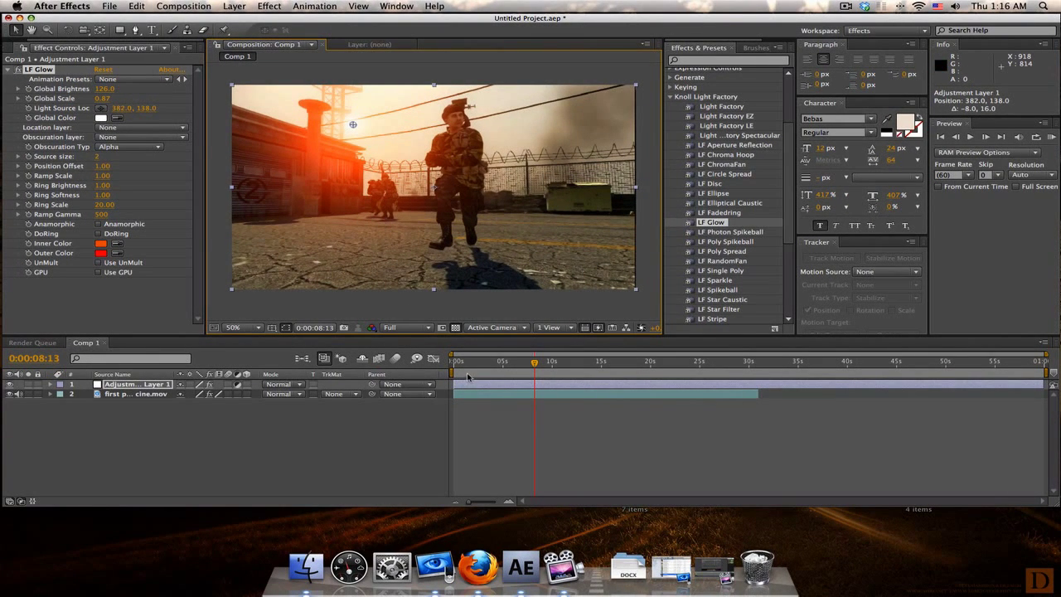
Expand Adjustment Layer 1 to its LF Glow properties and nudge the light source
left_click(50, 385)
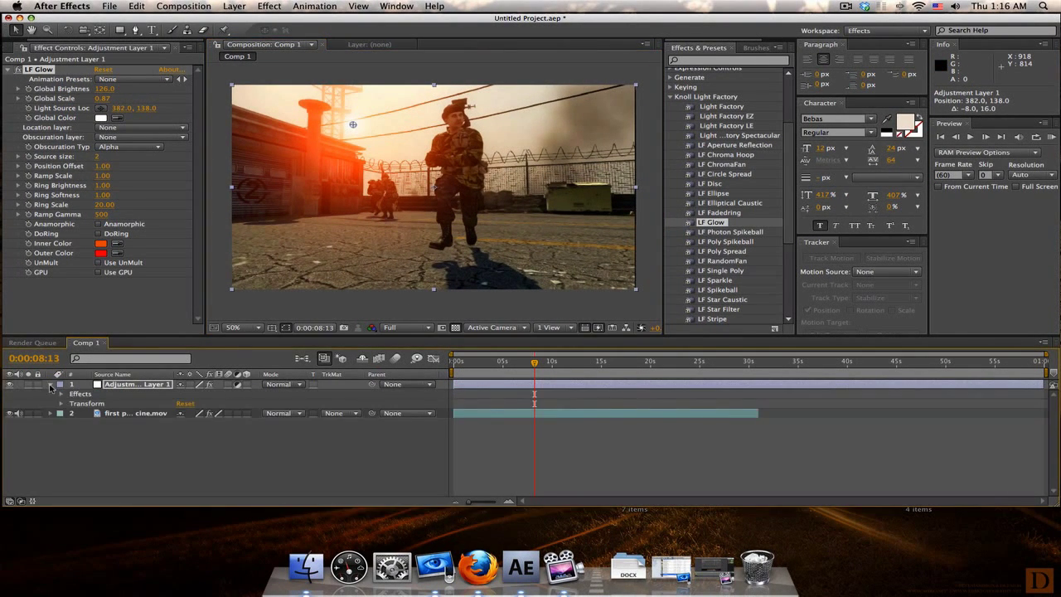
left_click(60, 394)
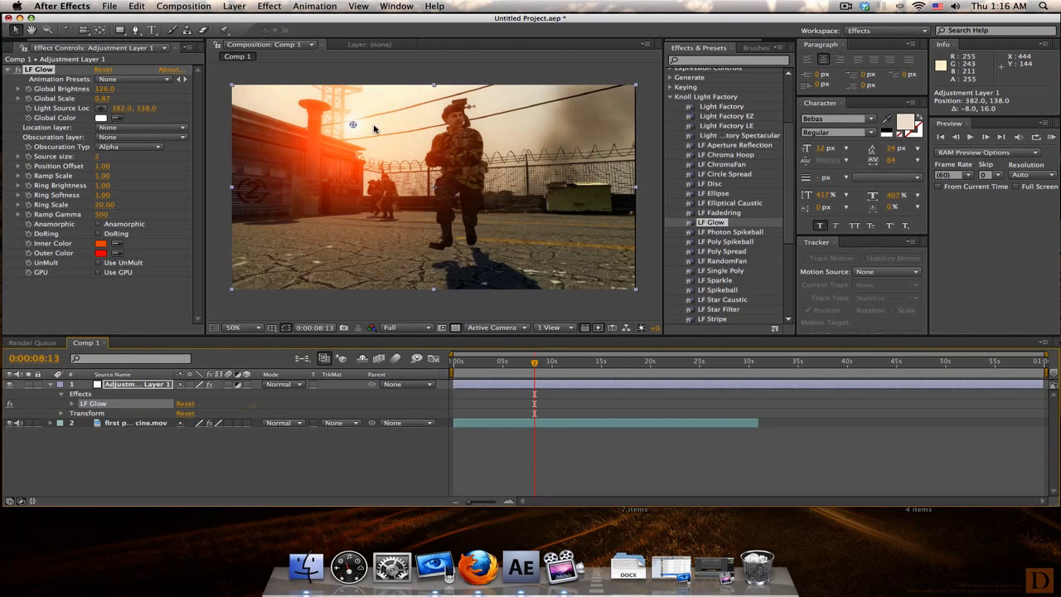
left_click_drag(353, 125, 356, 126)
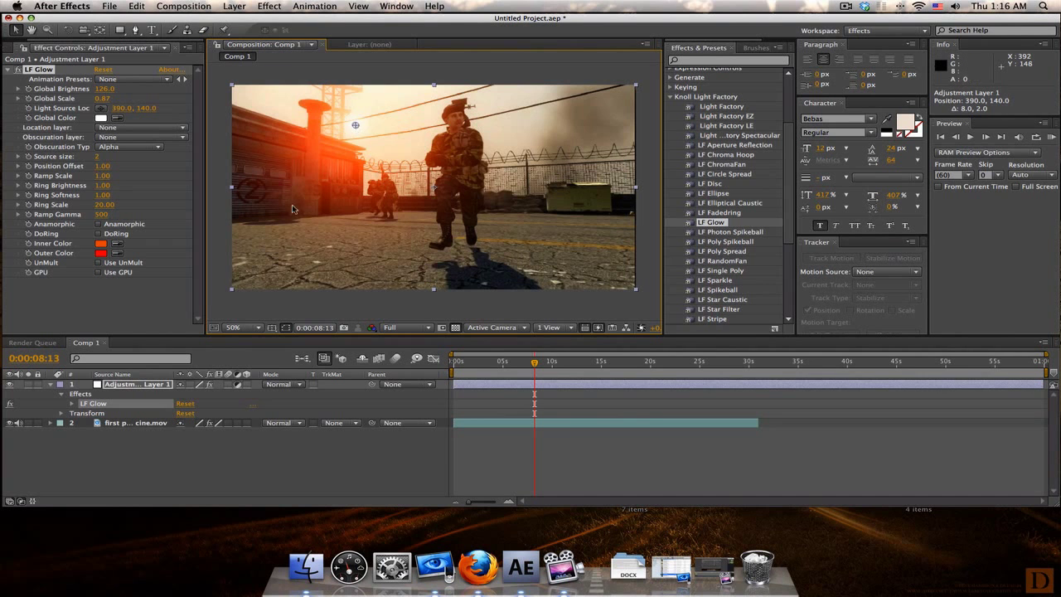
left_click(72, 403)
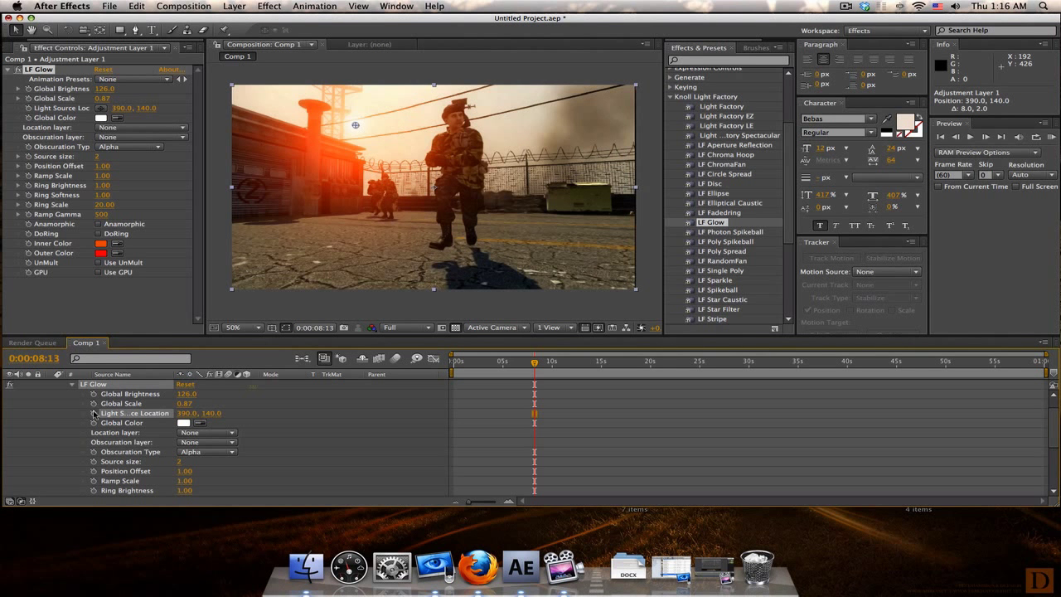
At 0:00:00:00, place the light source at 378, 134 and keyframe Global Brightness at 126
left_click_drag(534, 362, 453, 364)
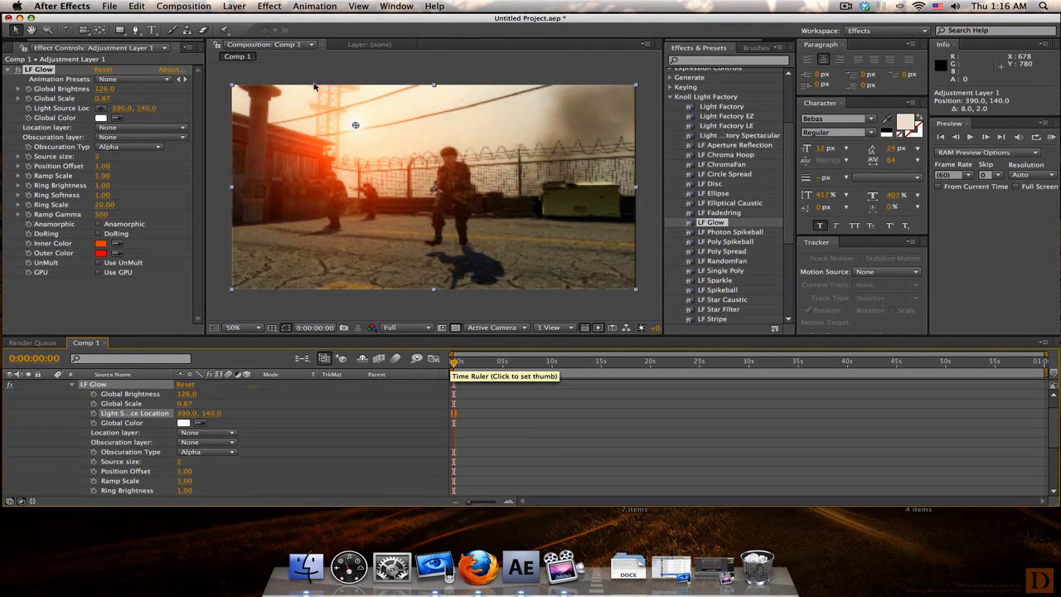
left_click_drag(356, 126, 352, 123)
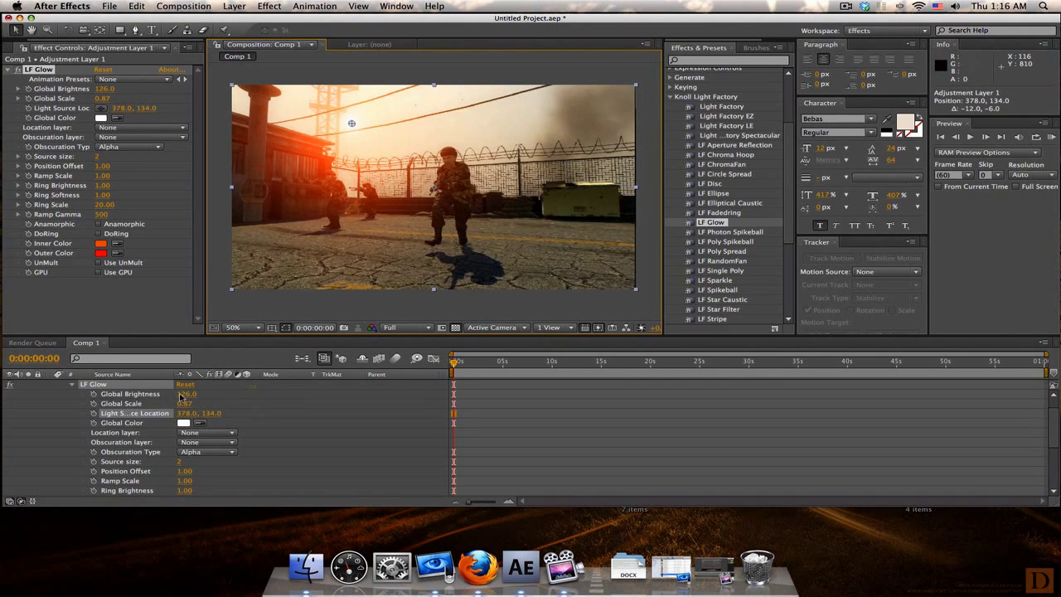
left_click_drag(189, 393, 182, 386)
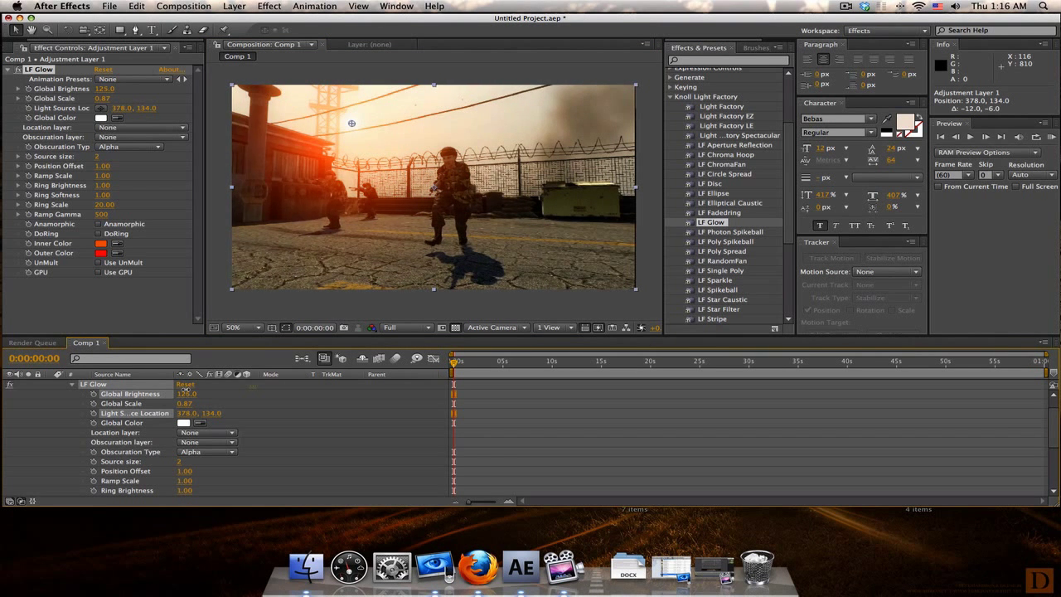
left_click(94, 394)
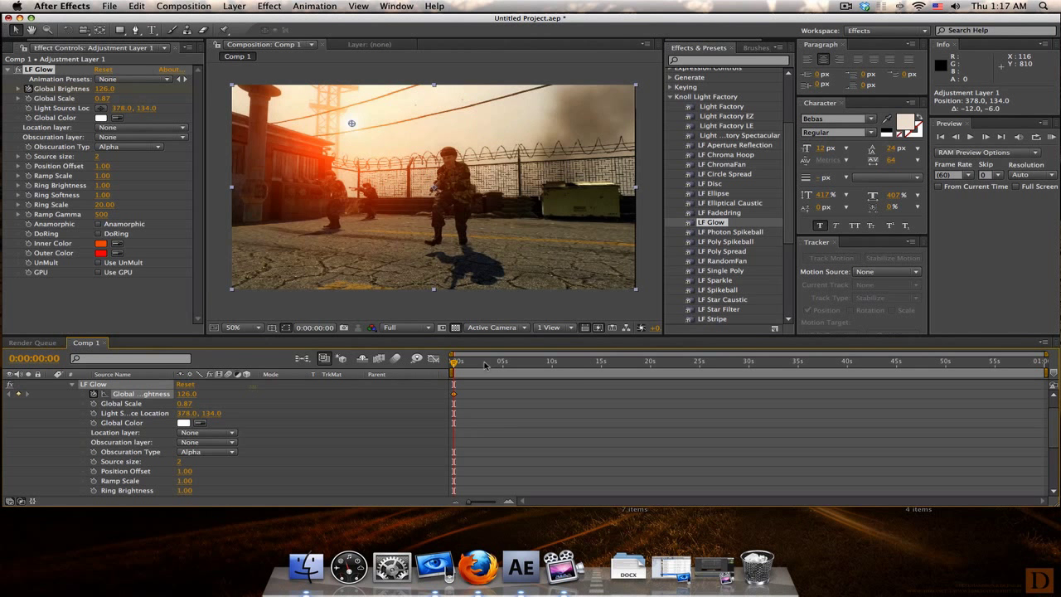
Step forward to 0:00:00:15 and set the preview resolution to Quarter
left_click(458, 365)
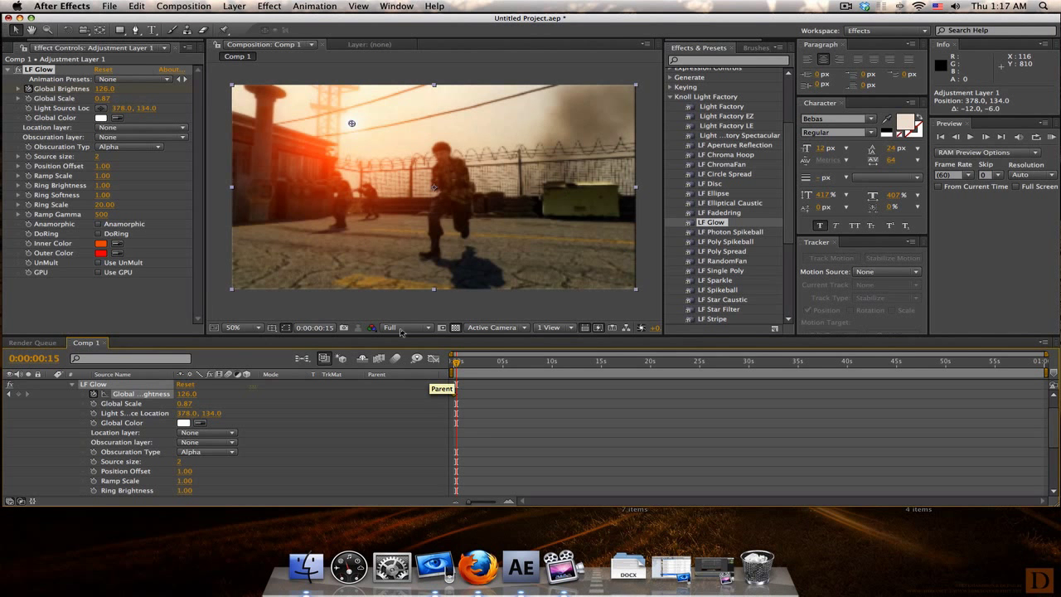
left_click(401, 332)
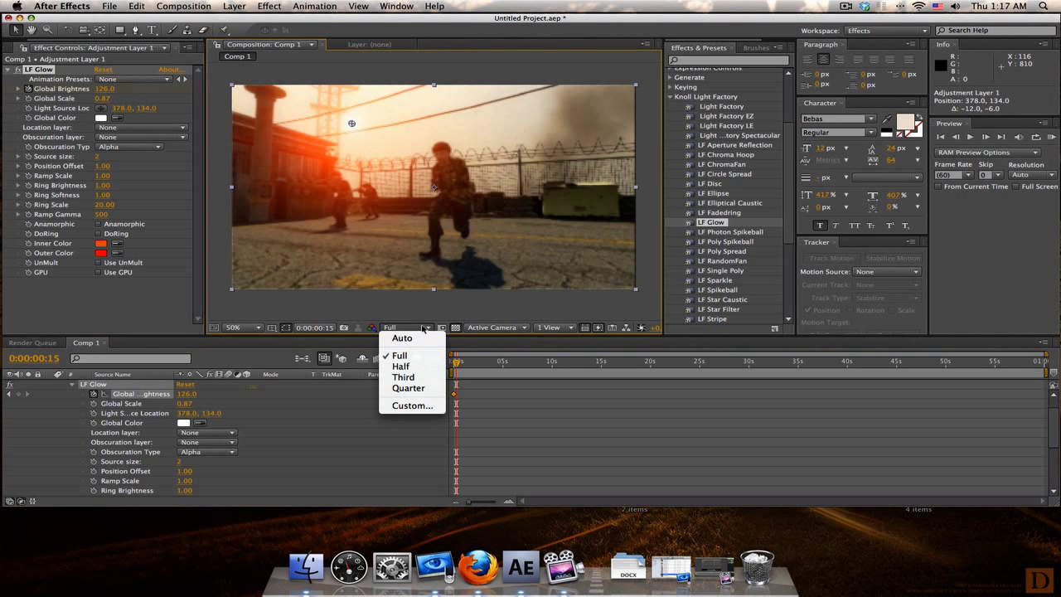
left_click(405, 399)
Hold Global Brightness at 126 unanimated by removing its keyframe, then return to the start
left_click_drag(196, 395, 199, 394)
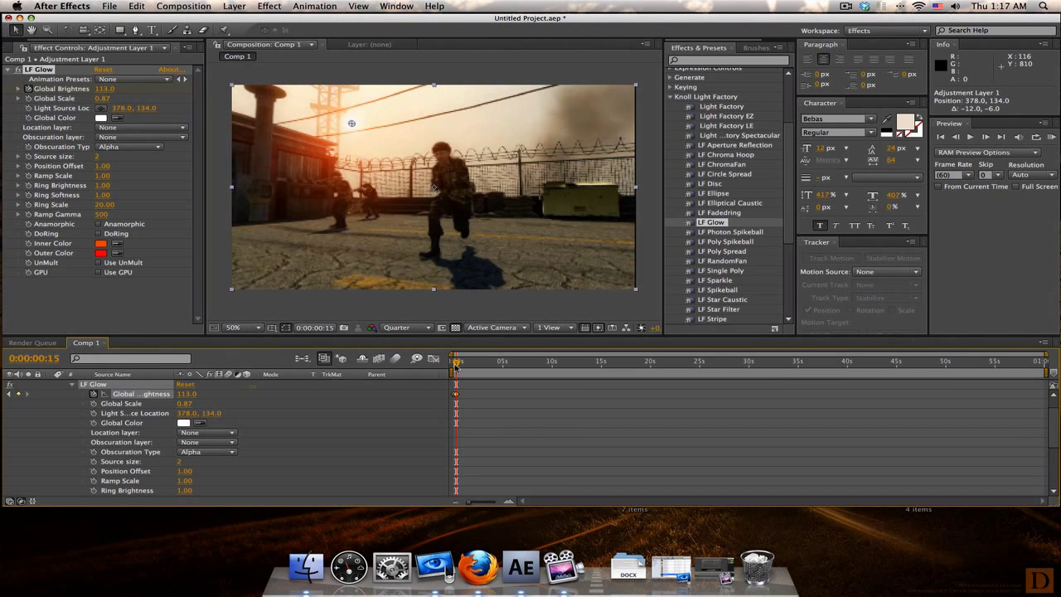
left_click_drag(456, 366, 456, 367)
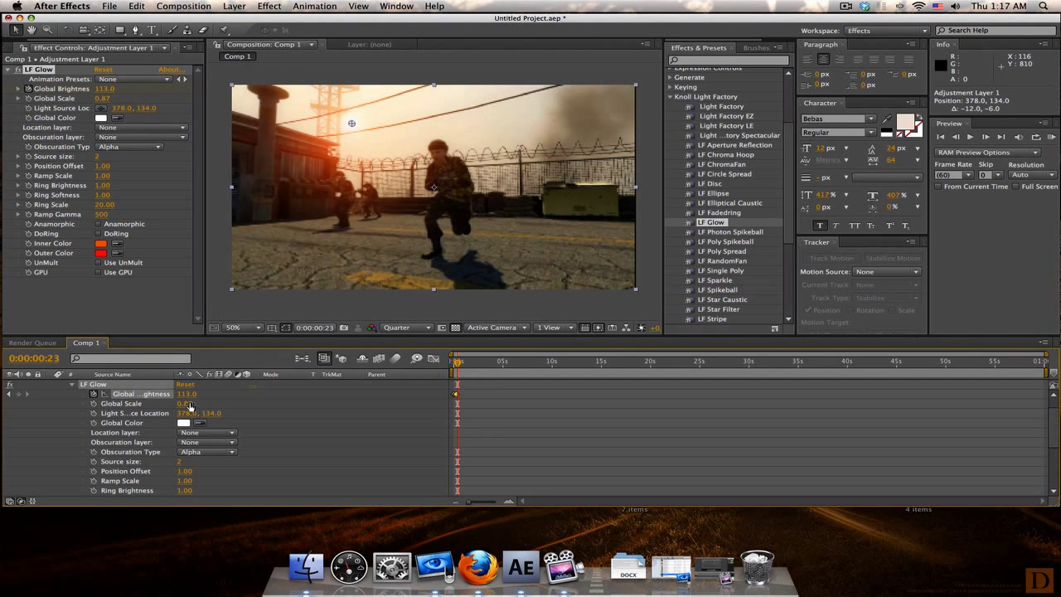
left_click_drag(189, 394, 199, 394)
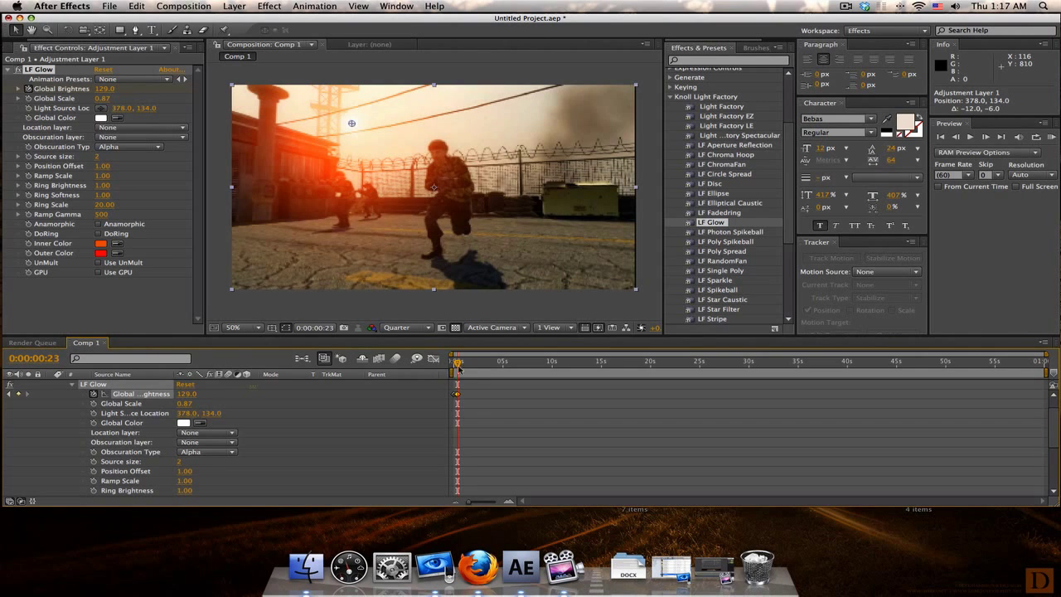
left_click_drag(457, 365, 453, 367)
left_click(104, 394)
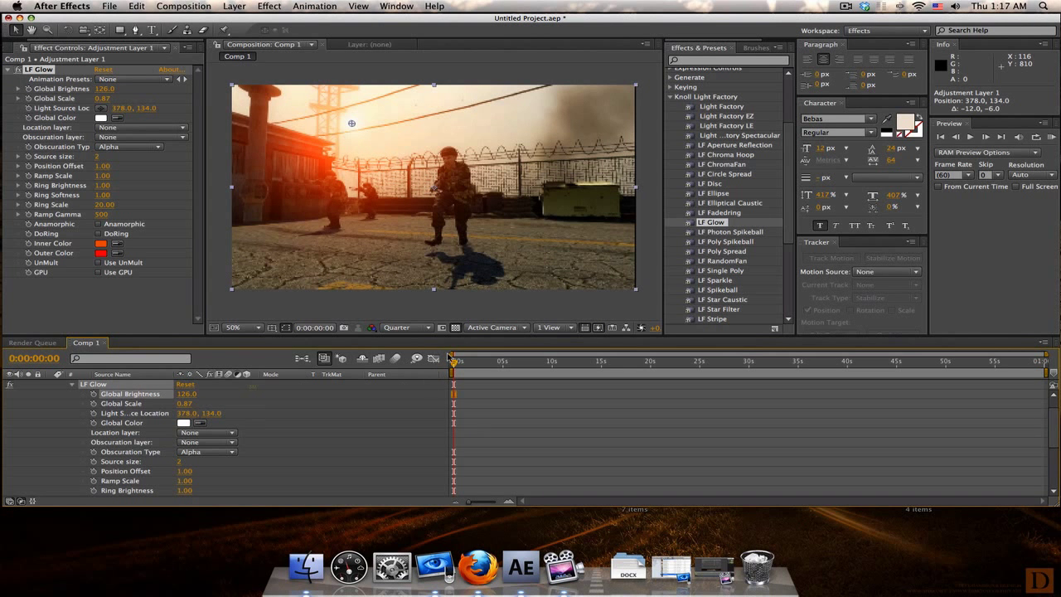
left_click_drag(454, 365, 453, 366)
Keyframe the light source at 394, 134 at 0s and 470, 158 at 0:00:13:13, then preview
left_click(94, 413)
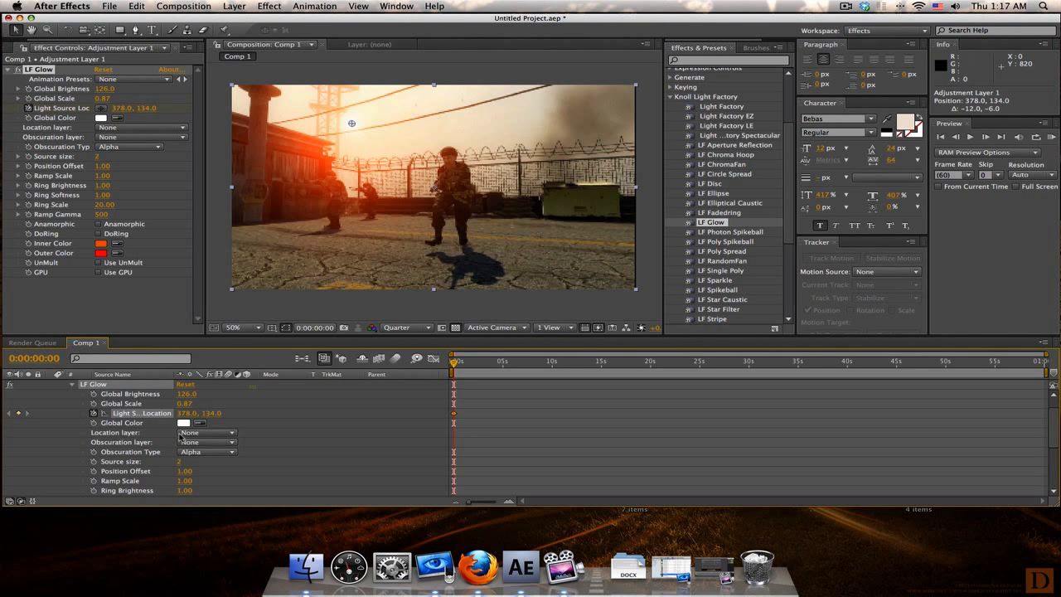
mouse_move(186, 412)
left_mouse_down()
mouse_move(214, 412)
mouse_move(186, 412)
left_mouse_up()
left_click_drag(454, 363, 584, 363)
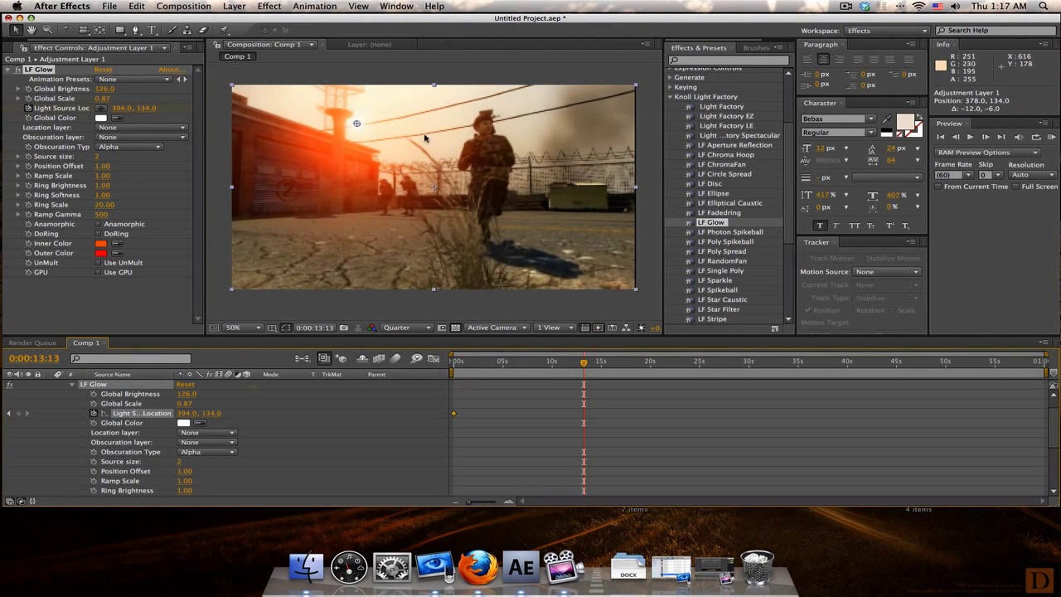
left_click_drag(356, 124, 381, 130)
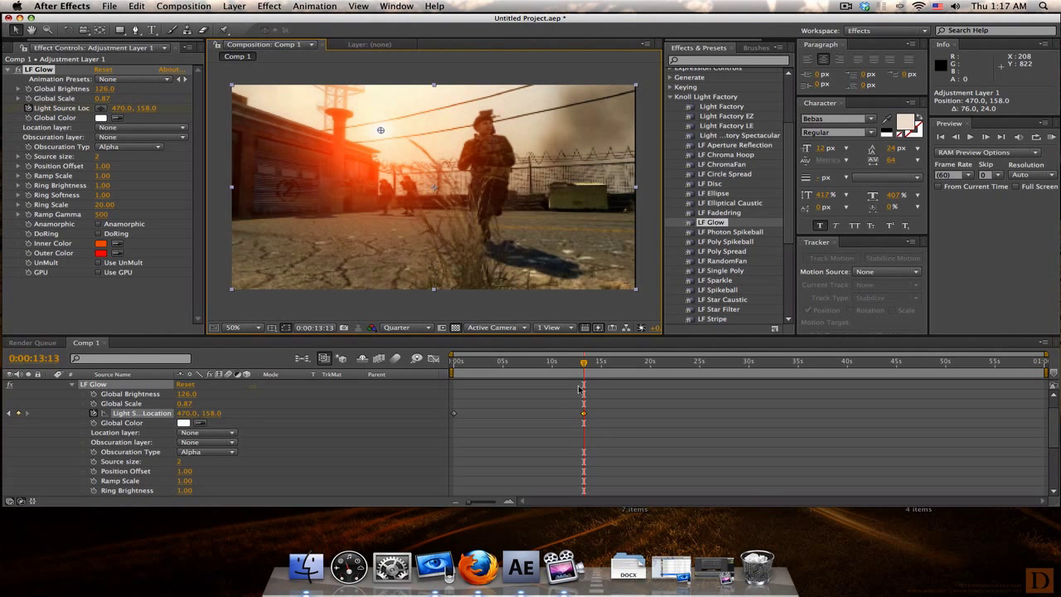
left_click_drag(584, 365, 514, 373)
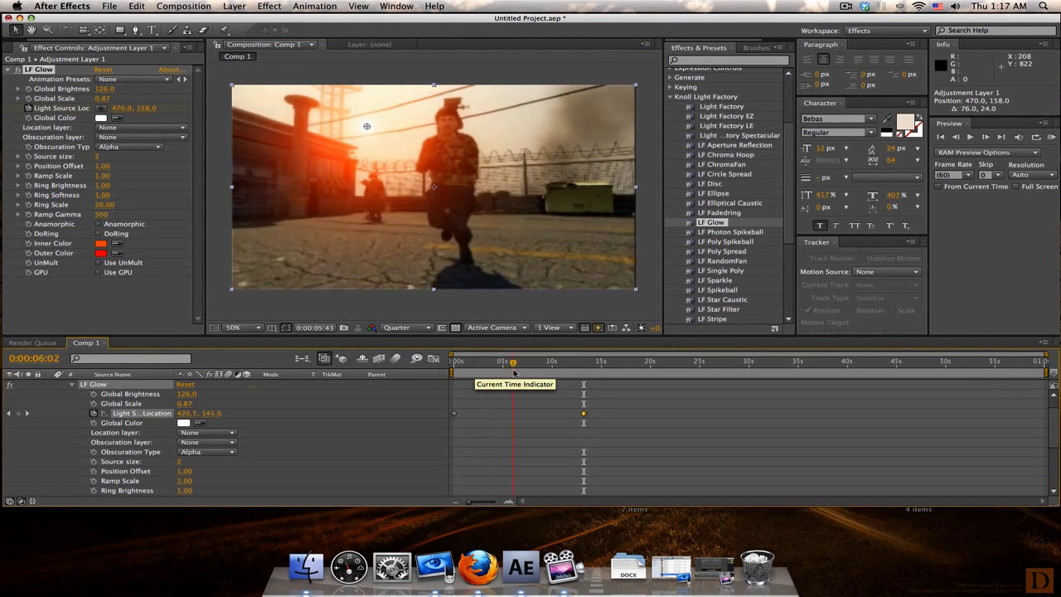
key("space")
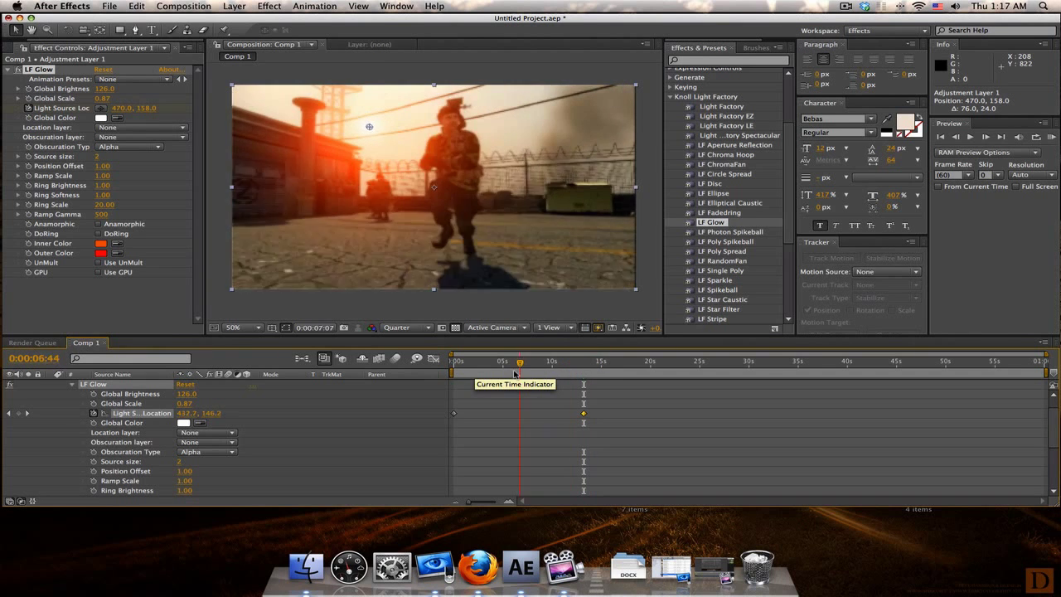
key("space")
Collapse Adjustment Layer 1's properties and the Knoll Light Factory folder, then deselect the layer
key("Home")
scroll(66, 410, "up", 1)
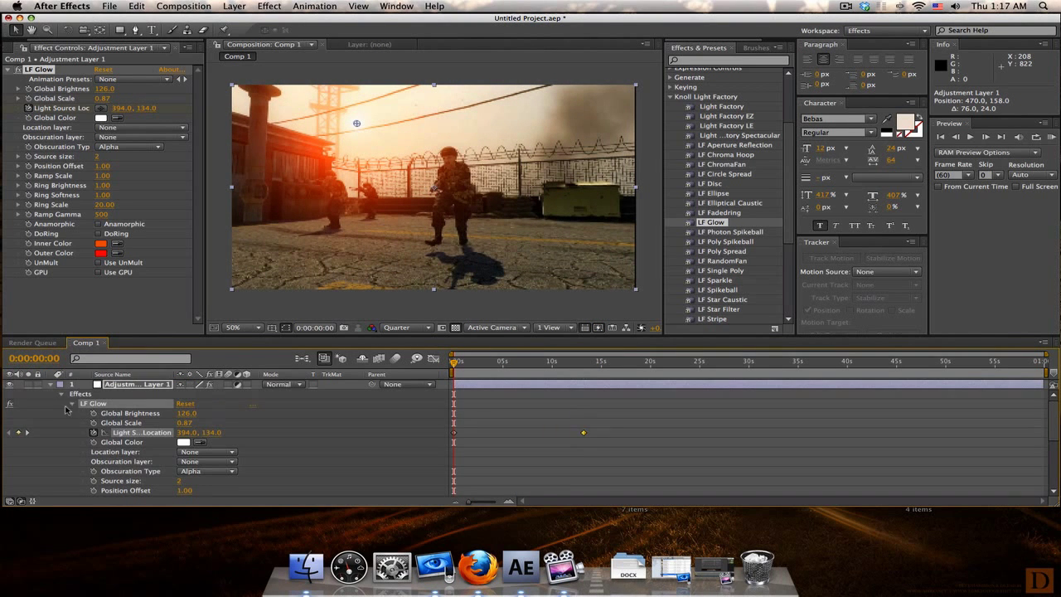
left_click(51, 385)
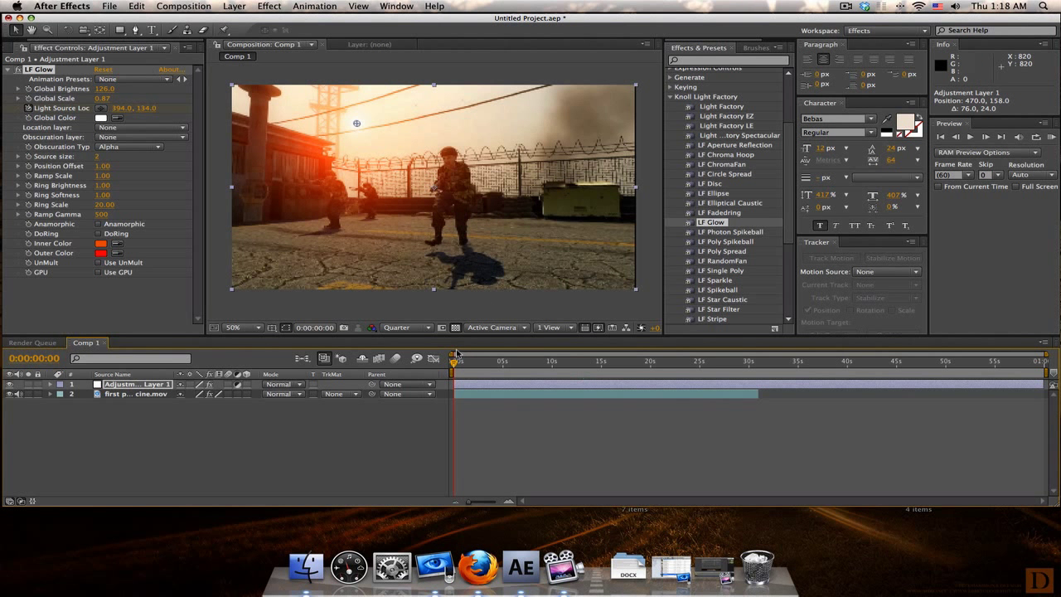
left_click(673, 97)
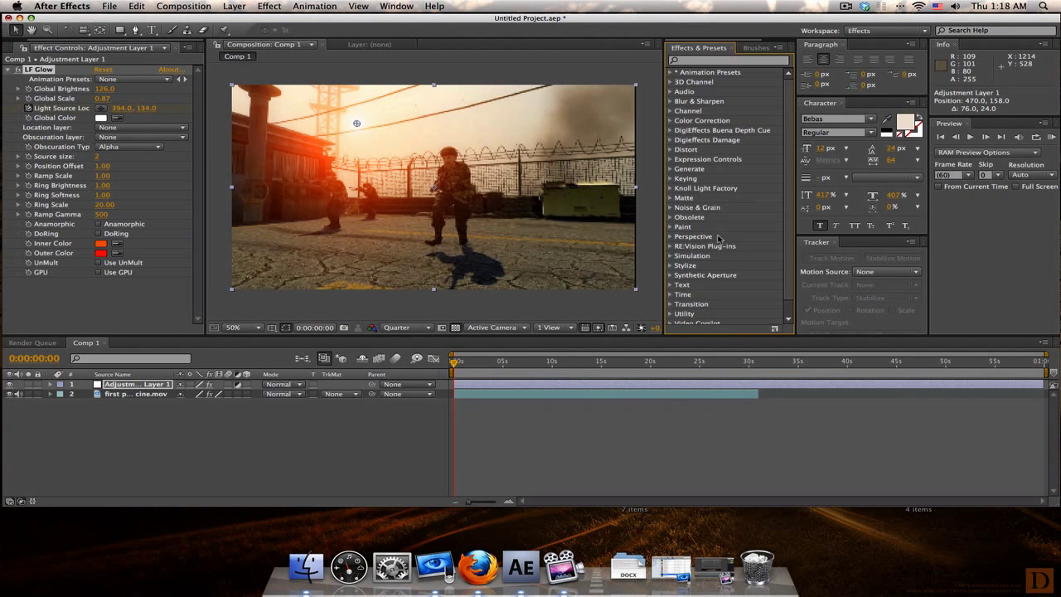
scroll(719, 238, "down", 1)
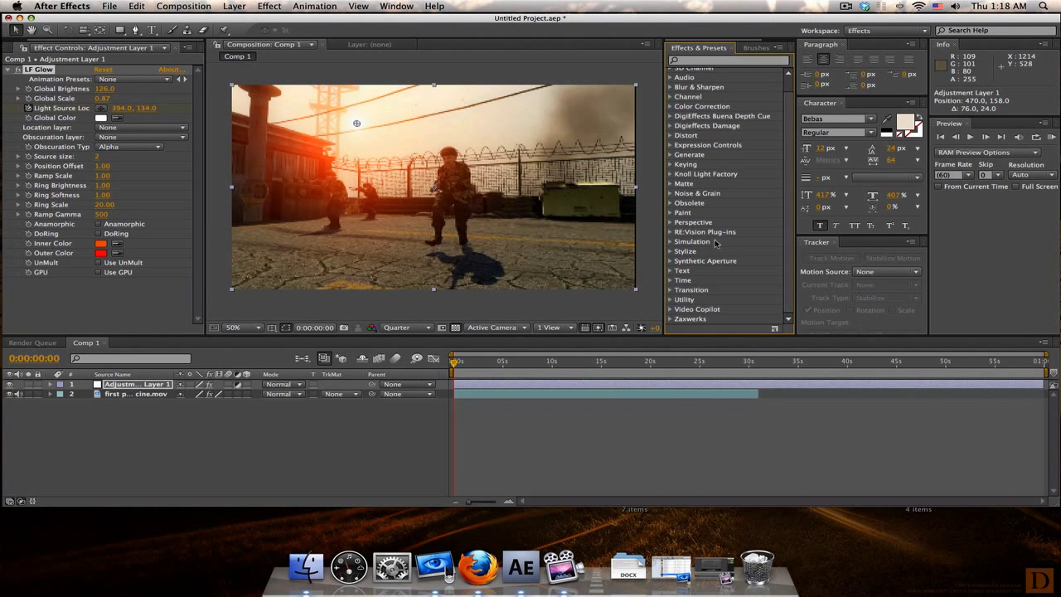
scroll(711, 249, "up", 1)
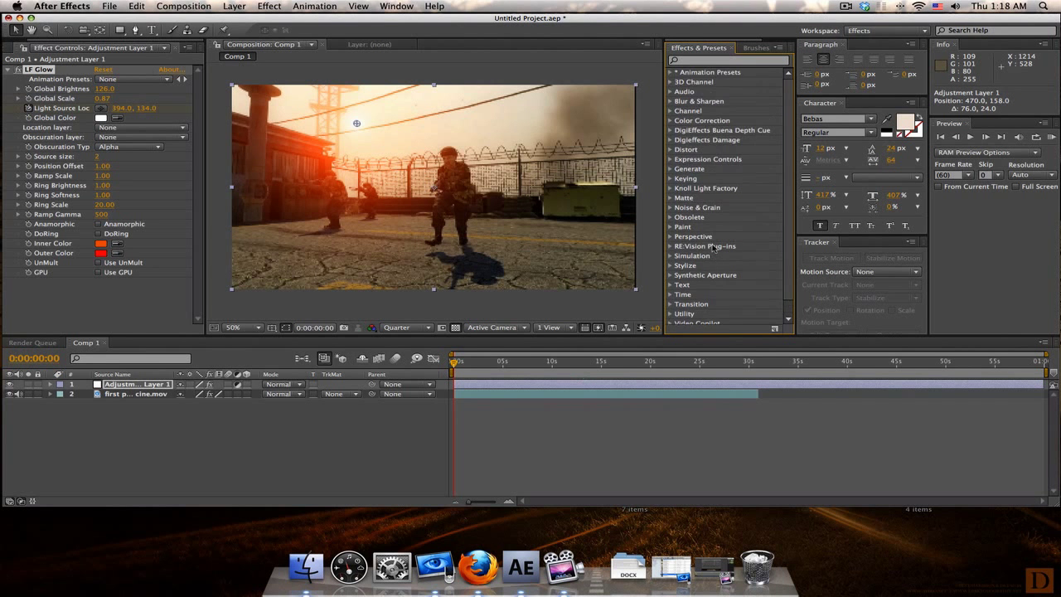
scroll(712, 249, "down", 1)
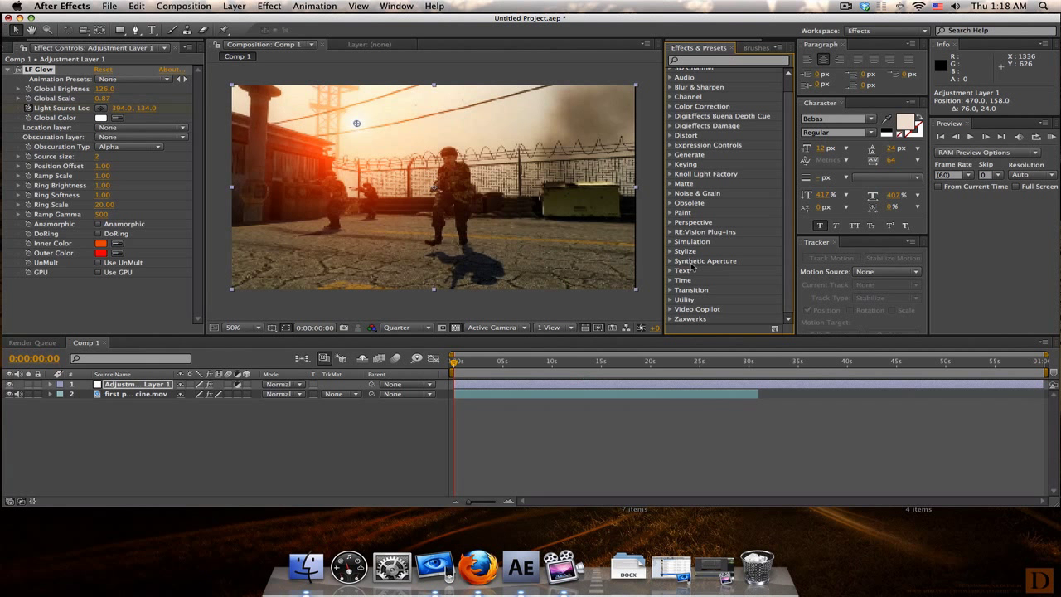
left_click(236, 7)
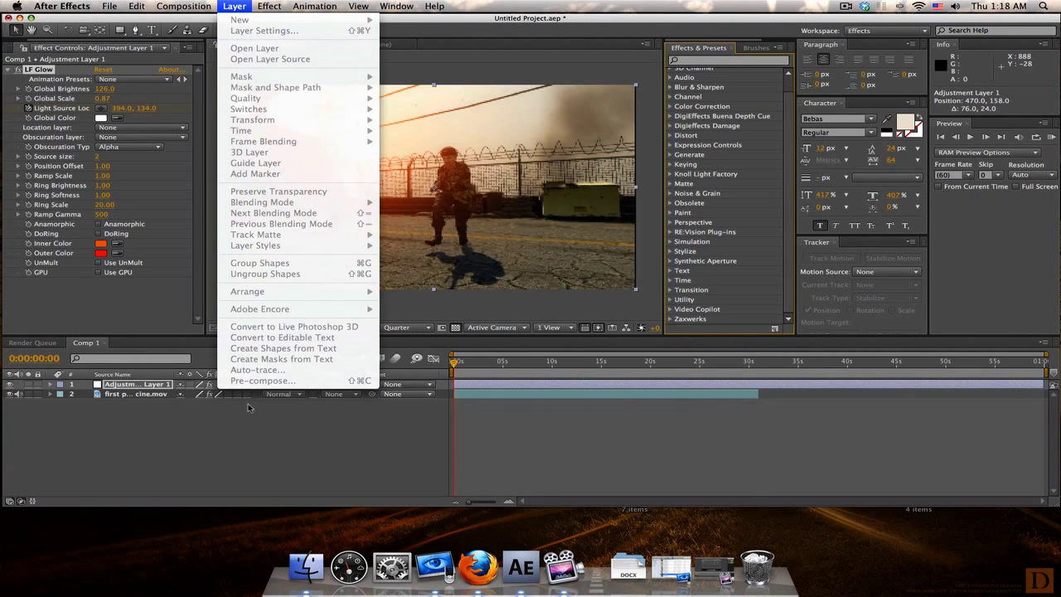
Create a new adjustment layer via Layer > New > Adjustment Layer
left_click(249, 413)
left_click(235, 6)
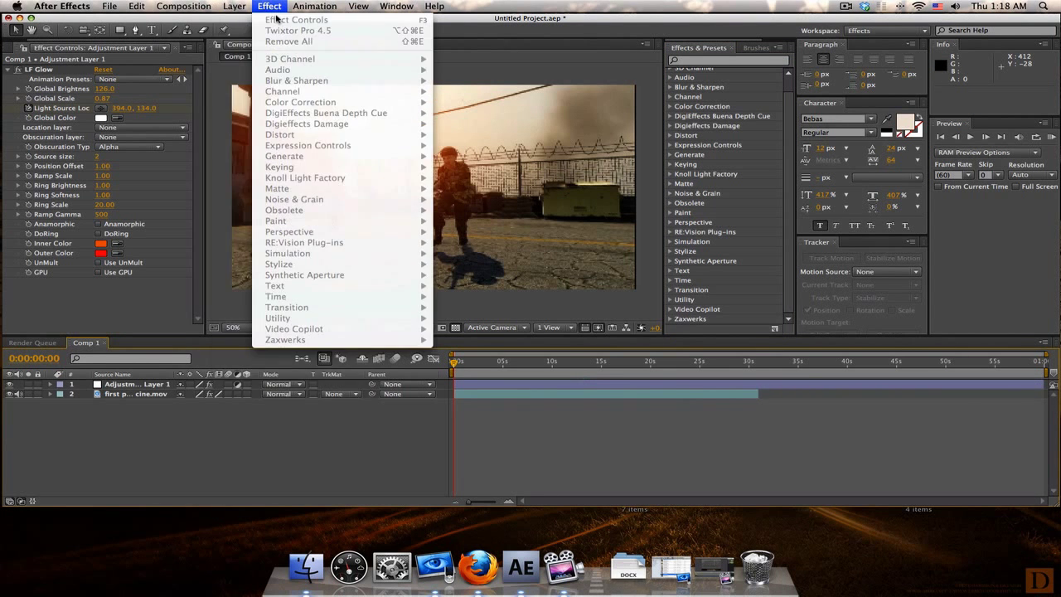
mouse_move(341, 19)
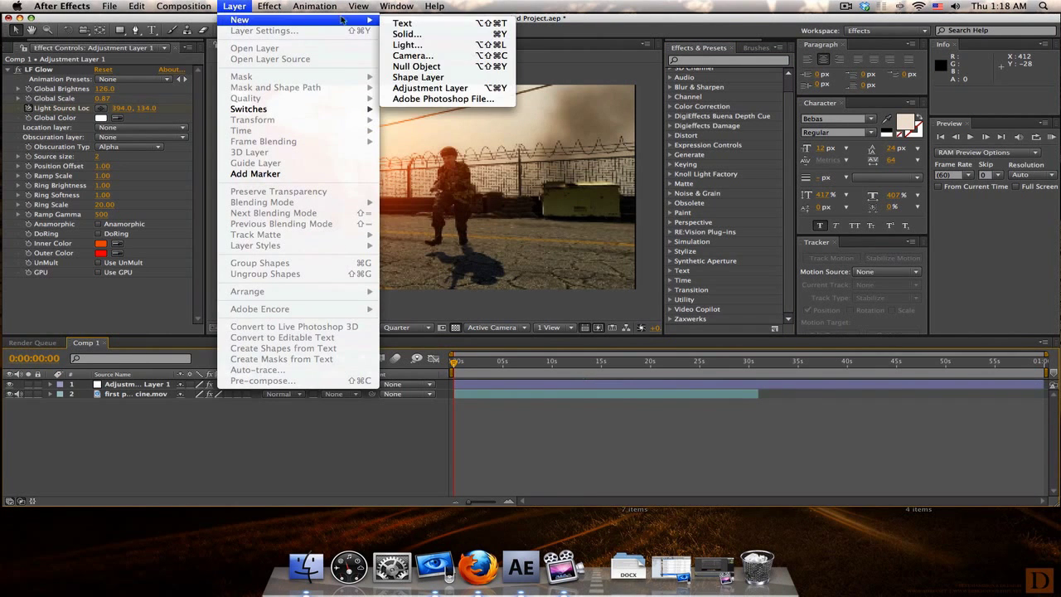
left_click(431, 88)
left_click(374, 425)
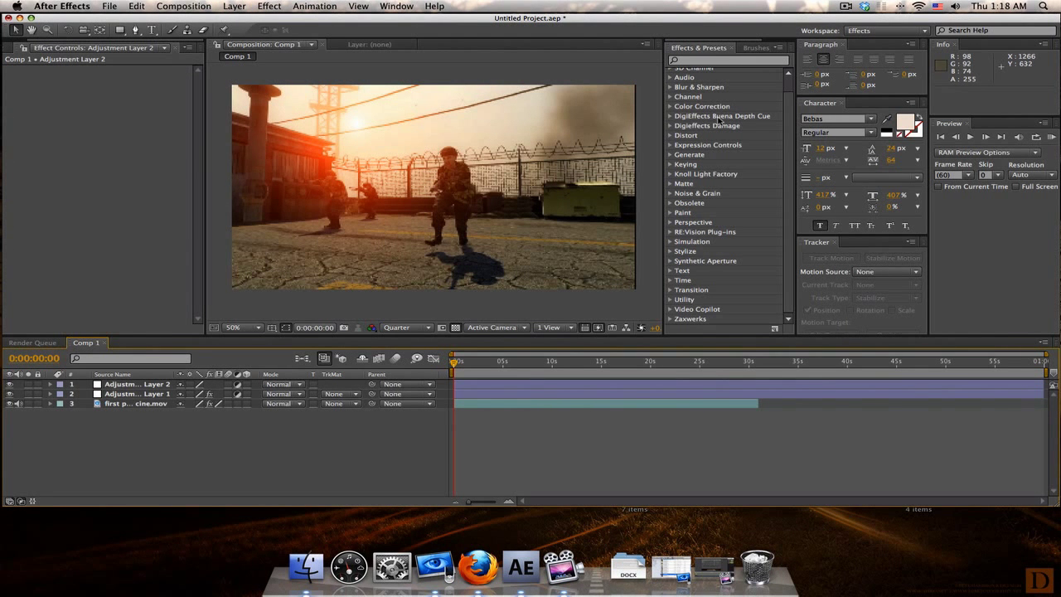
Apply Video Copilot Optical Flares to Adjustment Layer 2 with Render Mode Over Original
left_click(174, 386)
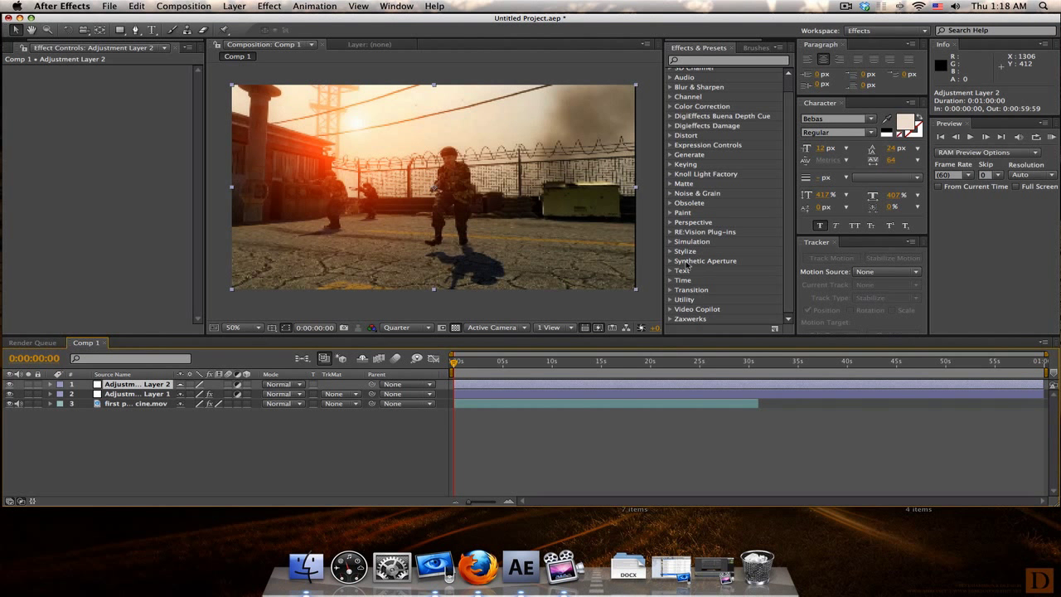
left_click(671, 309)
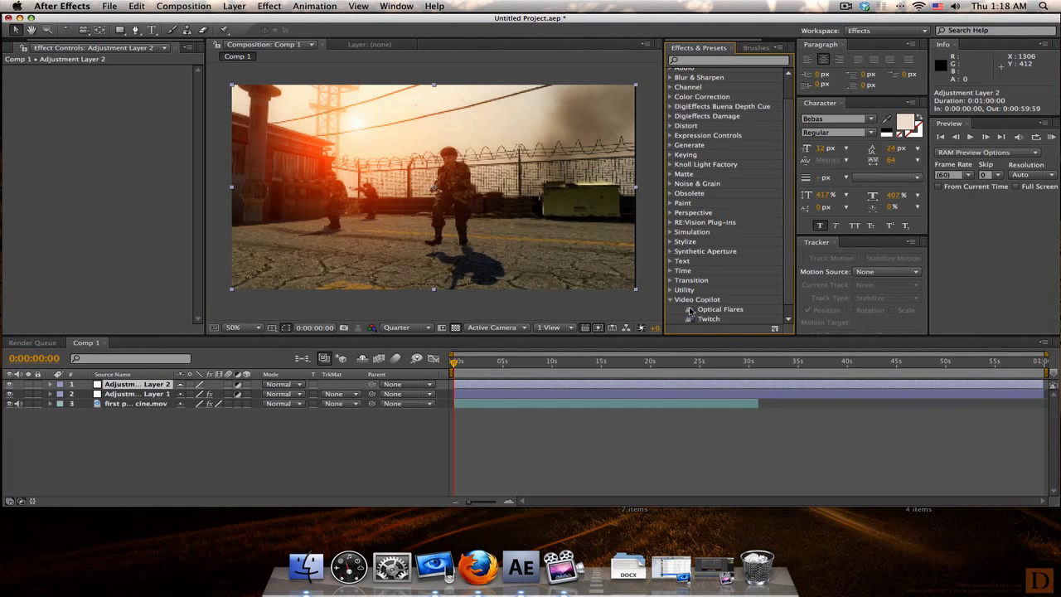
left_click_drag(713, 312, 148, 385)
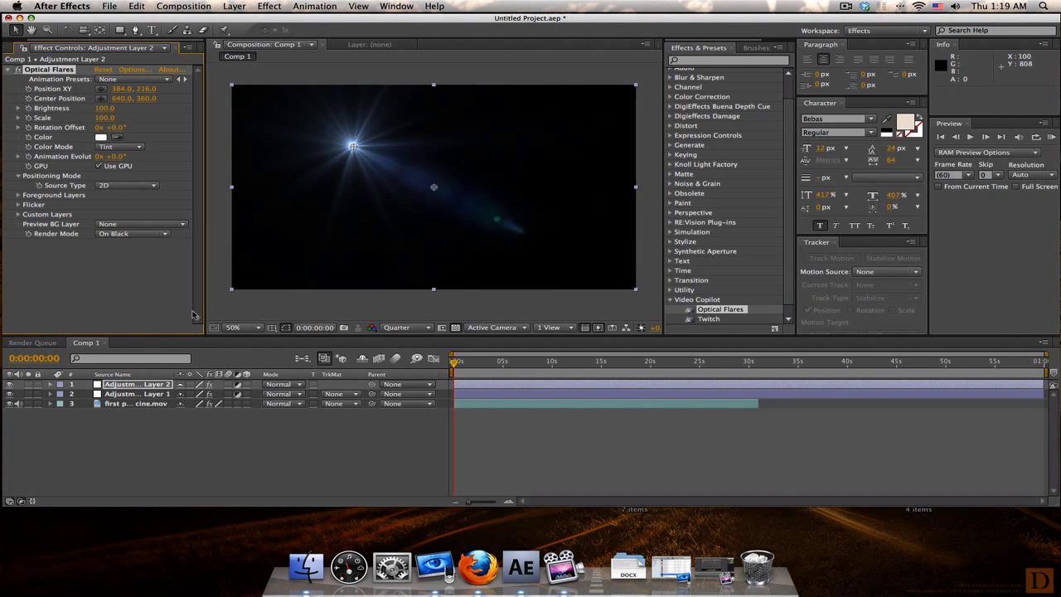
left_click(126, 234)
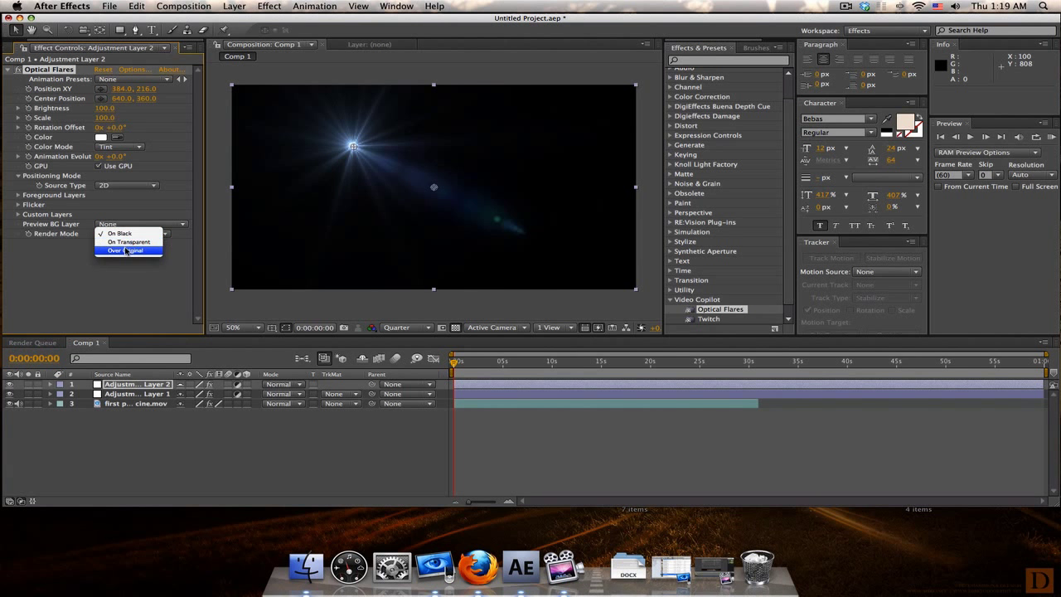
left_click(126, 250)
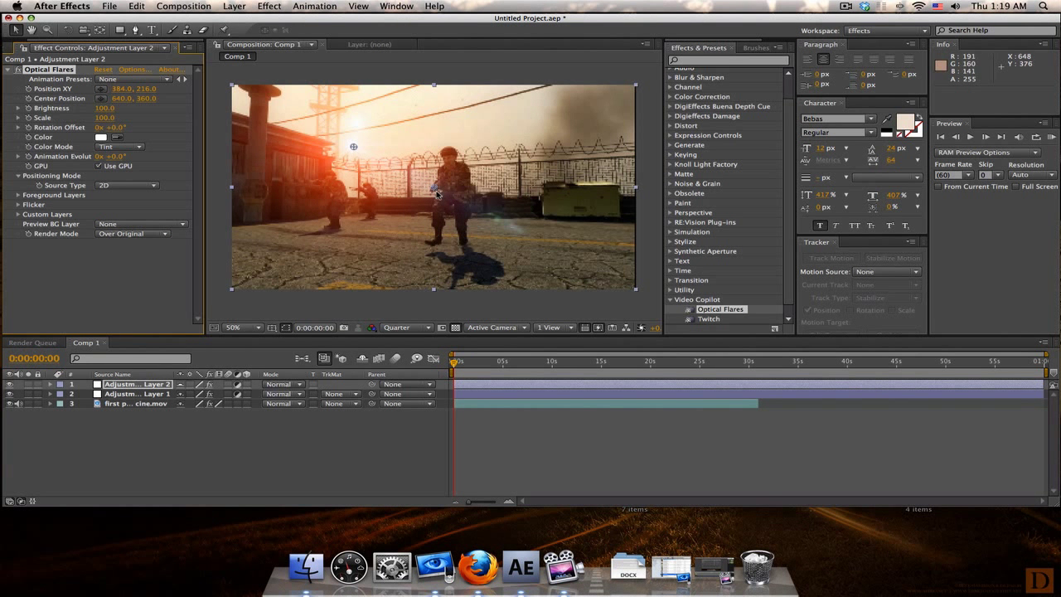
Hide the orange glow layer and place the flare at 402, 212 with center 706, 294
left_click(10, 395)
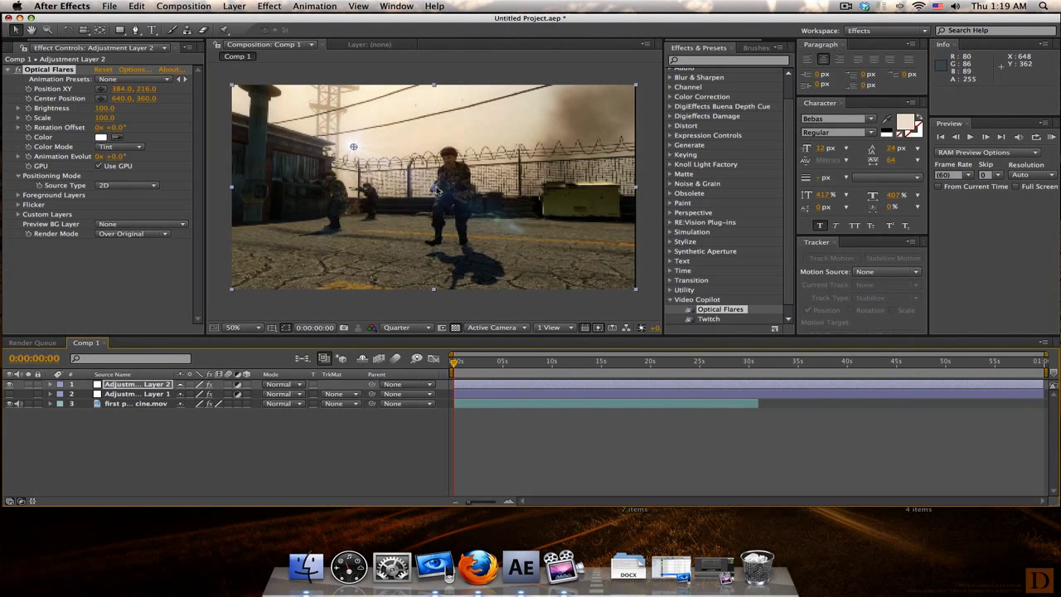
left_click_drag(433, 189, 439, 158)
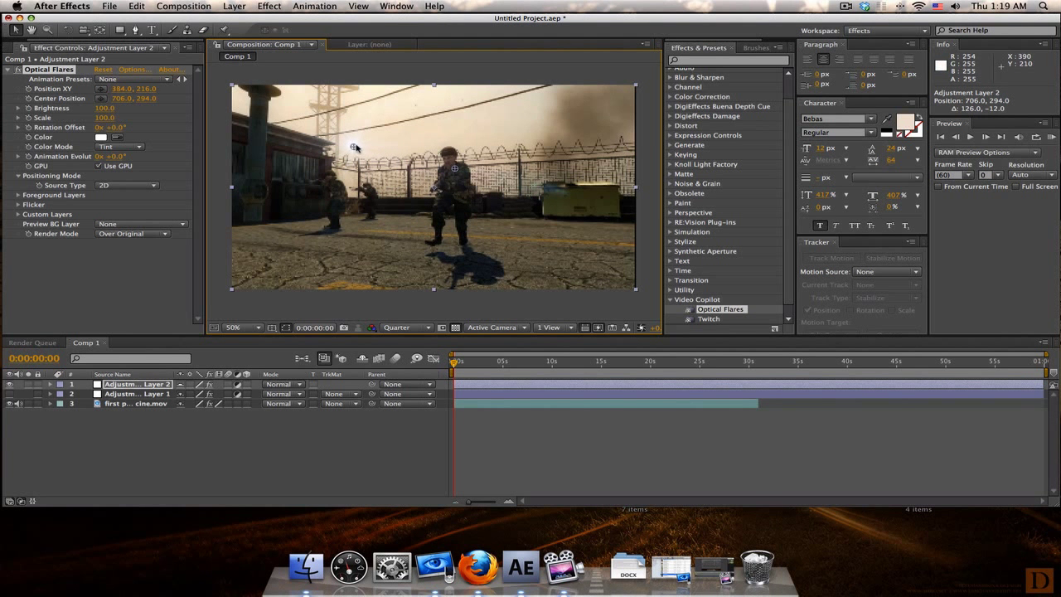
left_click_drag(354, 146, 359, 145)
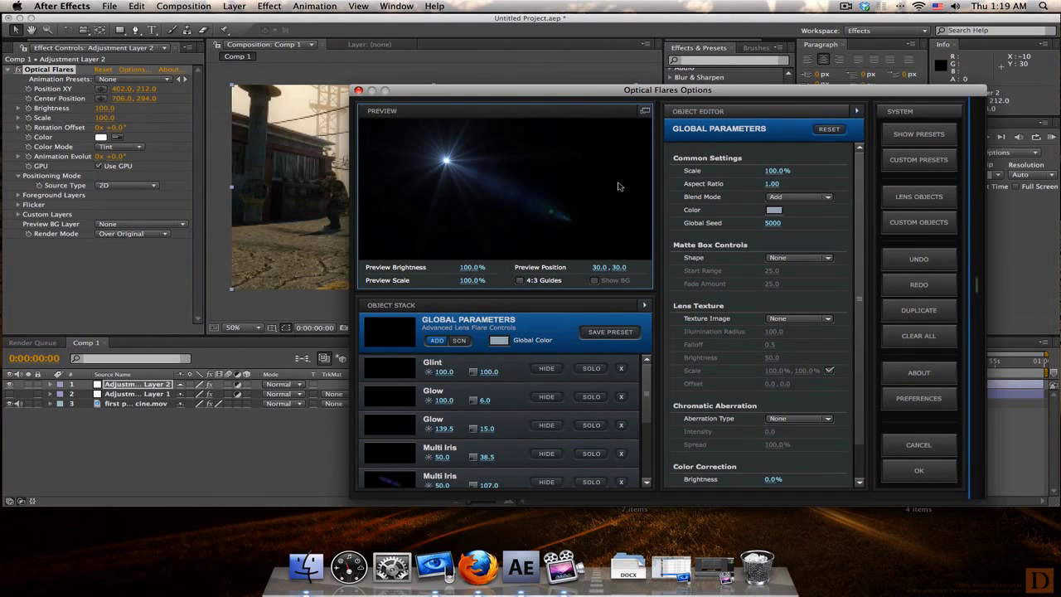
Reposition the Optical Flares Options window and open the flare preset browser
left_click_drag(634, 90, 496, 71)
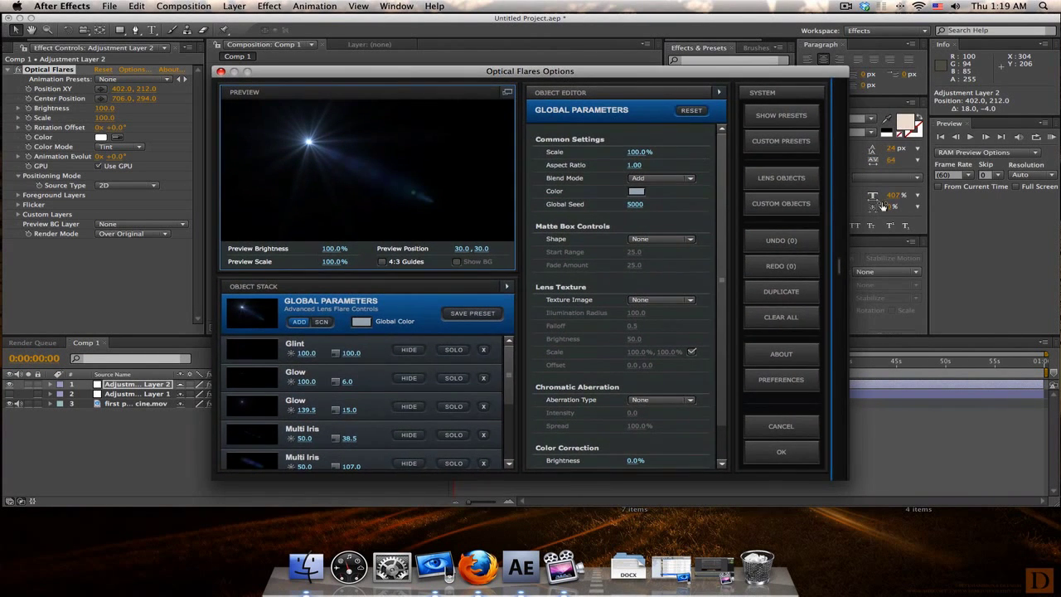
left_click(767, 121)
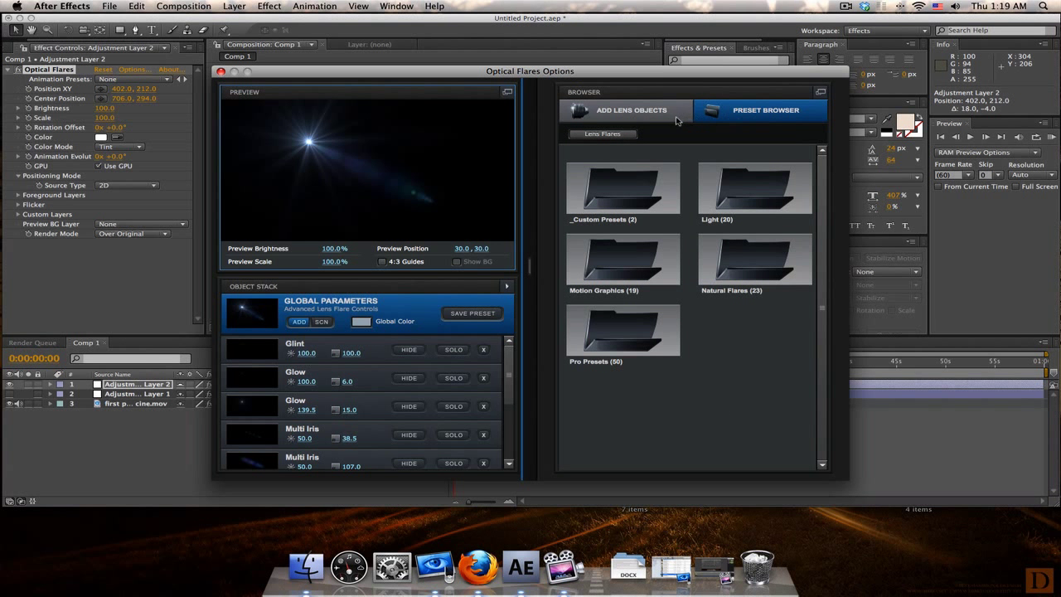
left_click(547, 102)
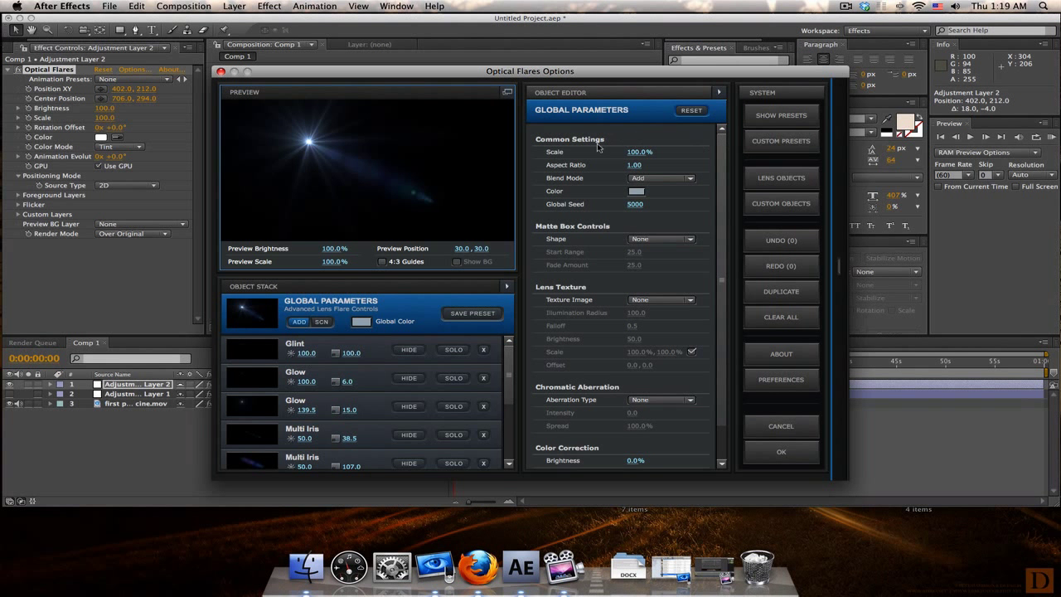
left_click(775, 117)
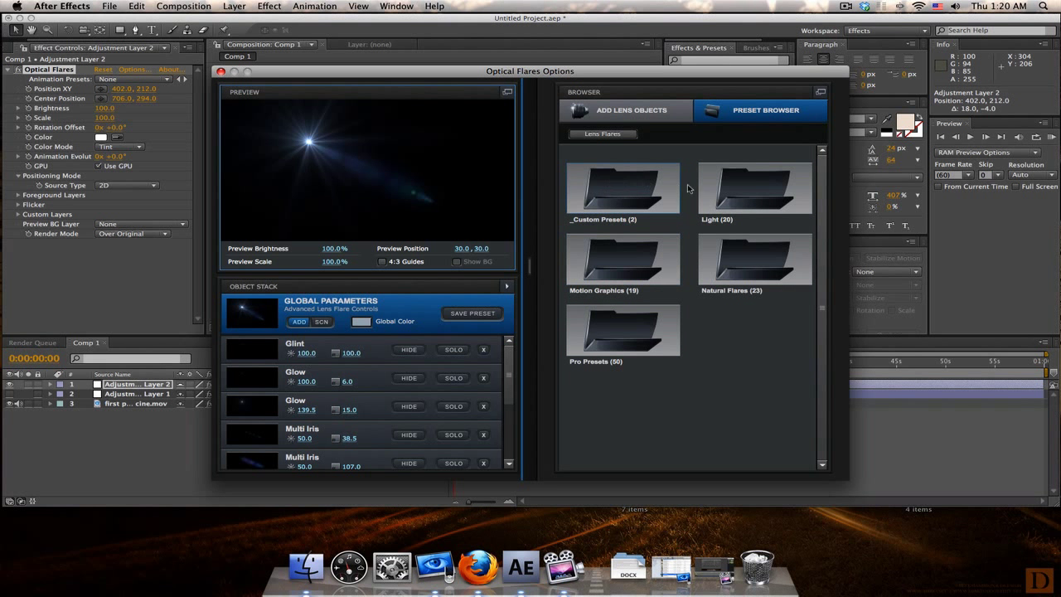
In Natural Flares, try Air Missile, then load the Rim_Light preset
left_click(742, 267)
scroll(670, 305, "down", 4)
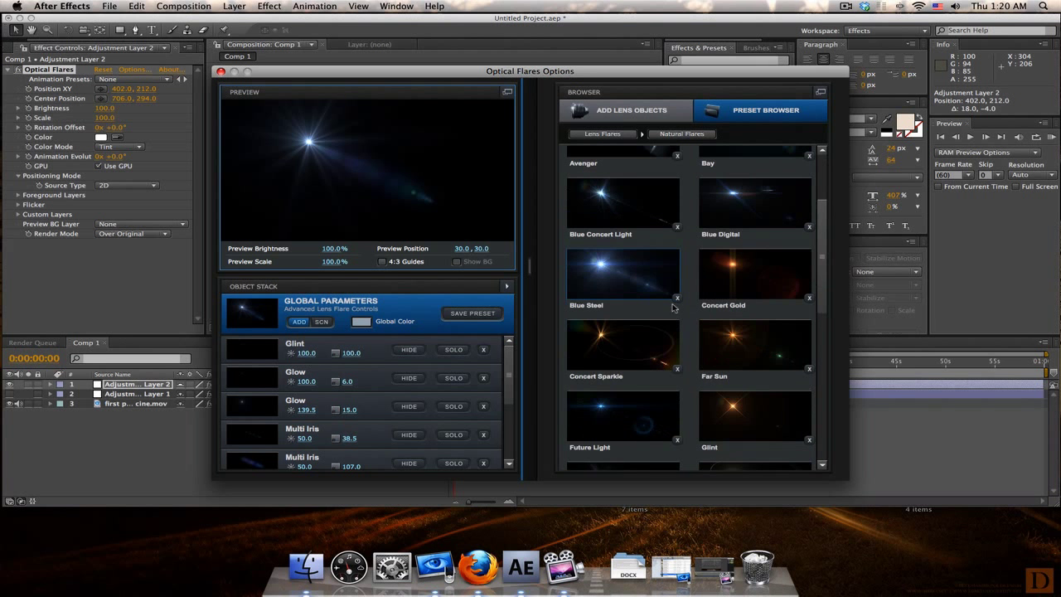
scroll(673, 309, "down", 2)
scroll(671, 313, "up", 8)
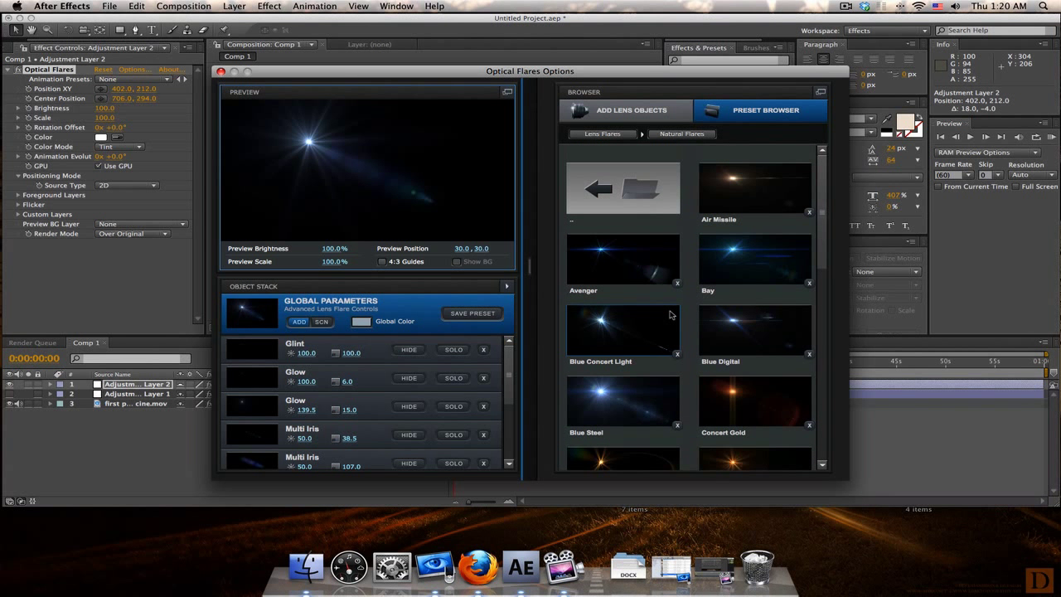
left_click(755, 194)
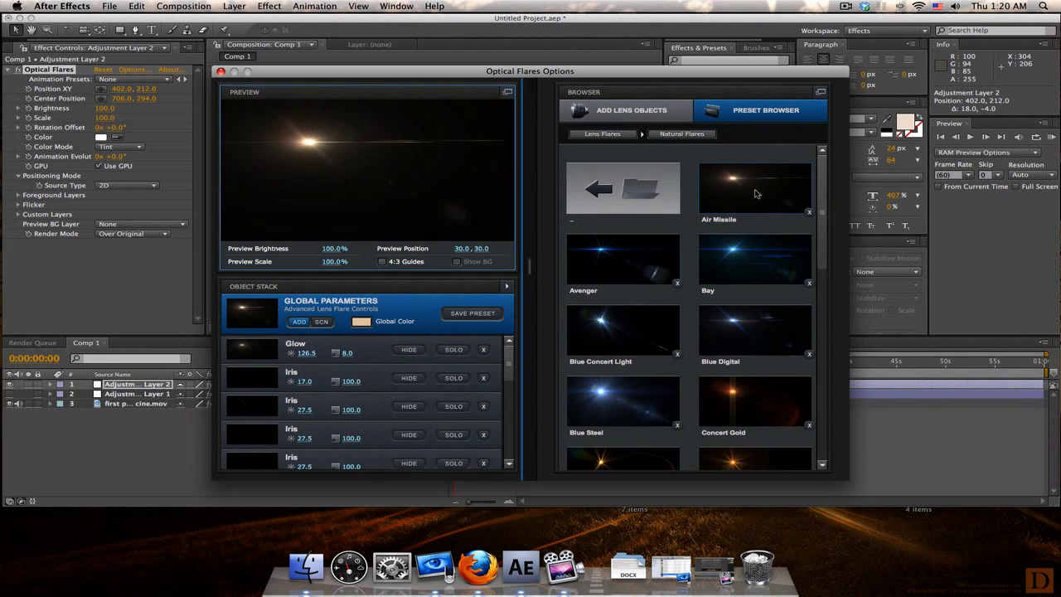
scroll(754, 194, "down", 10)
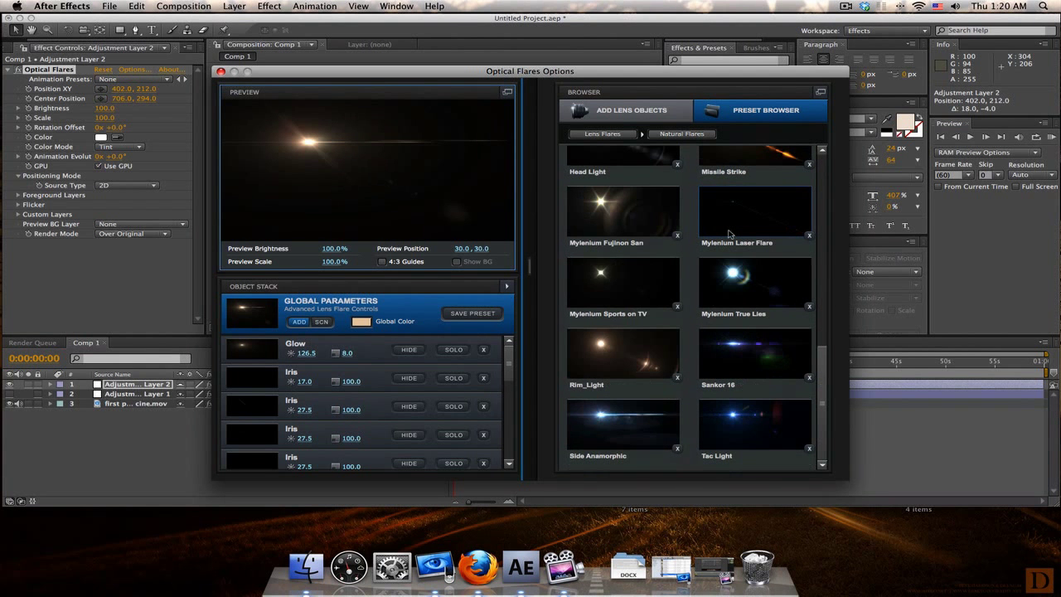
left_click(659, 361)
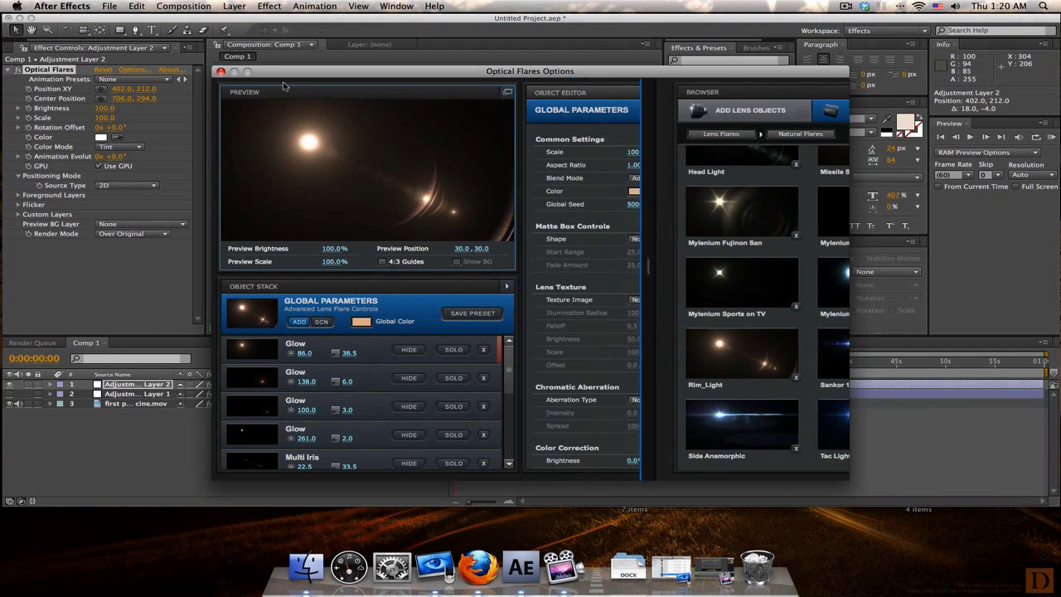
Confirm the Rim_Light preset with OK and close the Optical Flares Options
left_click(795, 122)
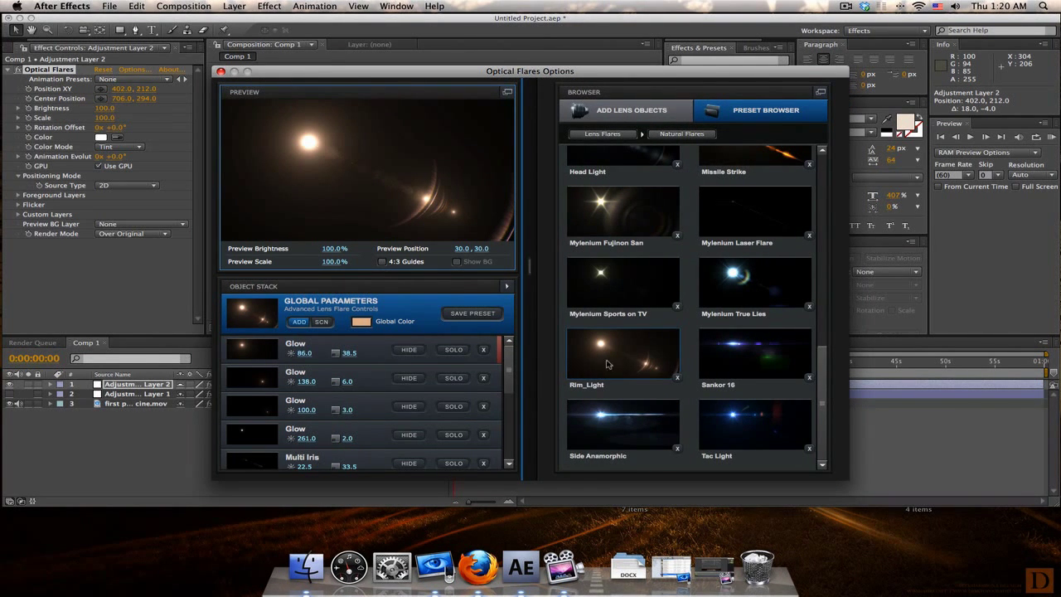
left_click(602, 353)
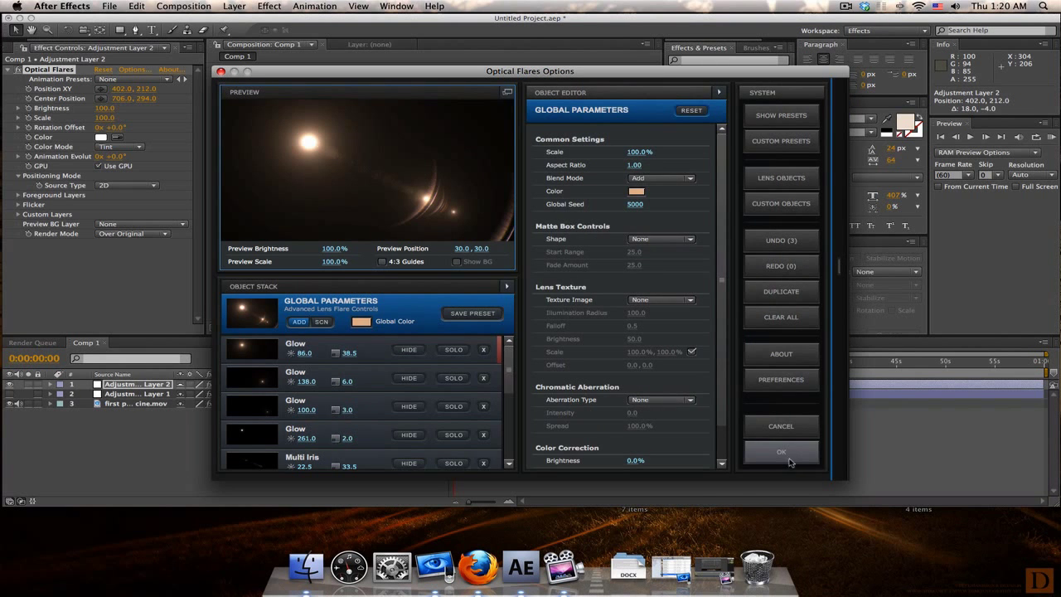
left_click(791, 454)
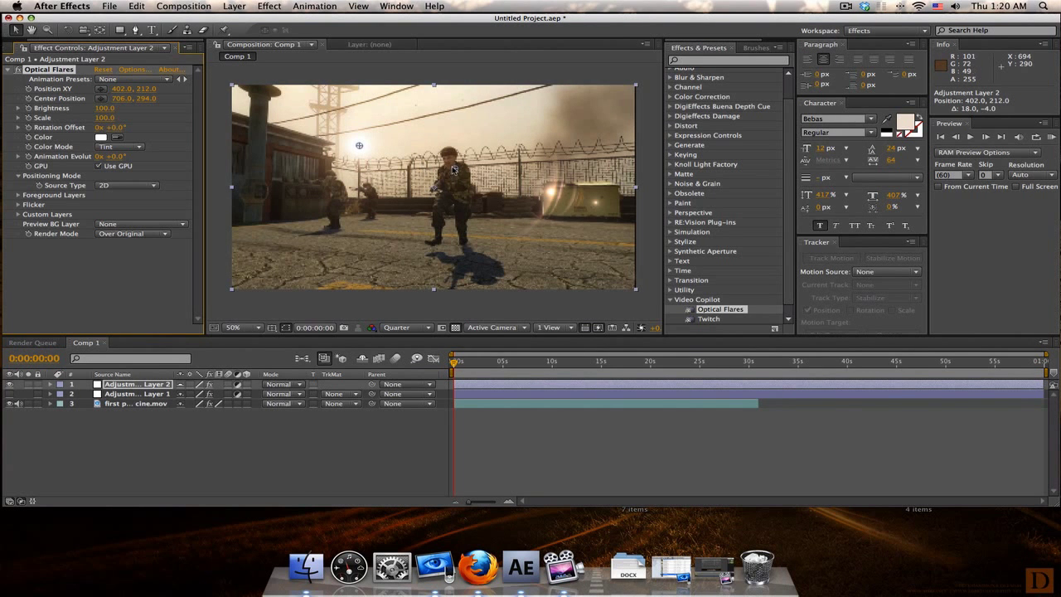
Move the flare's center and light source up-left, tint it reddish-orange, and lower Brightness to 60
left_click_drag(455, 169, 414, 181)
mouse_move(352, 141)
left_mouse_down()
mouse_move(356, 102)
mouse_move(361, 130)
left_mouse_up()
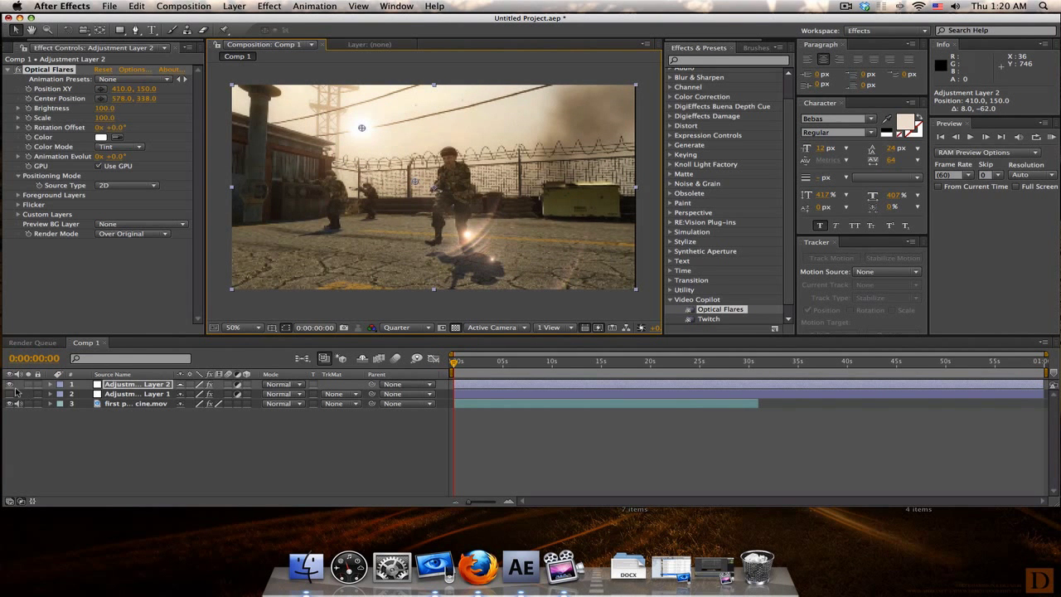
left_click(101, 137)
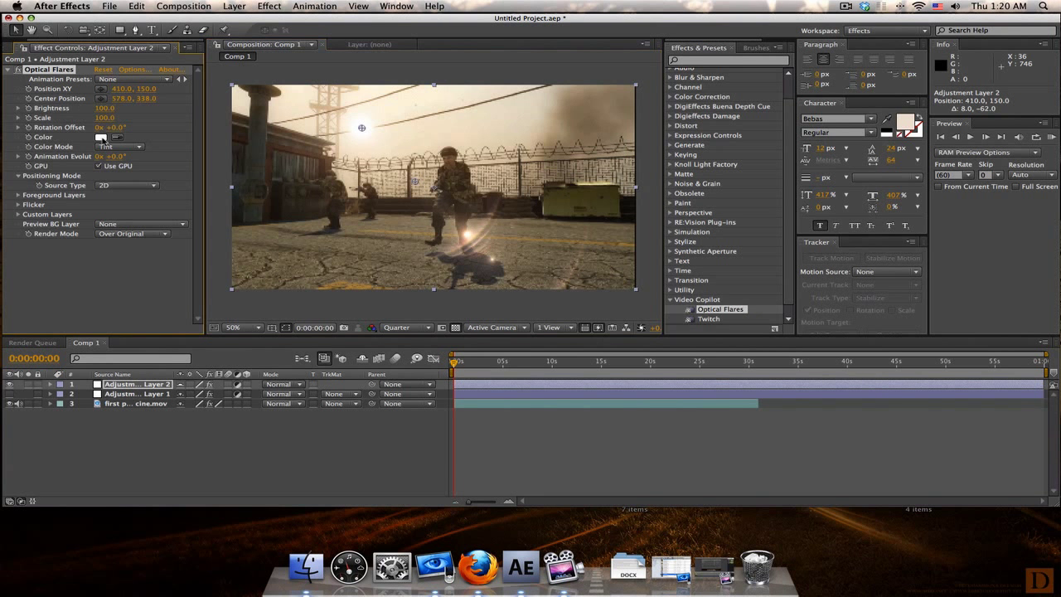
left_click_drag(624, 383, 618, 443)
left_click(599, 340)
mouse_move(593, 341)
left_mouse_down()
mouse_move(583, 328)
mouse_move(535, 318)
mouse_move(550, 318)
mouse_move(567, 353)
mouse_move(564, 336)
mouse_move(503, 332)
mouse_move(568, 335)
left_mouse_up()
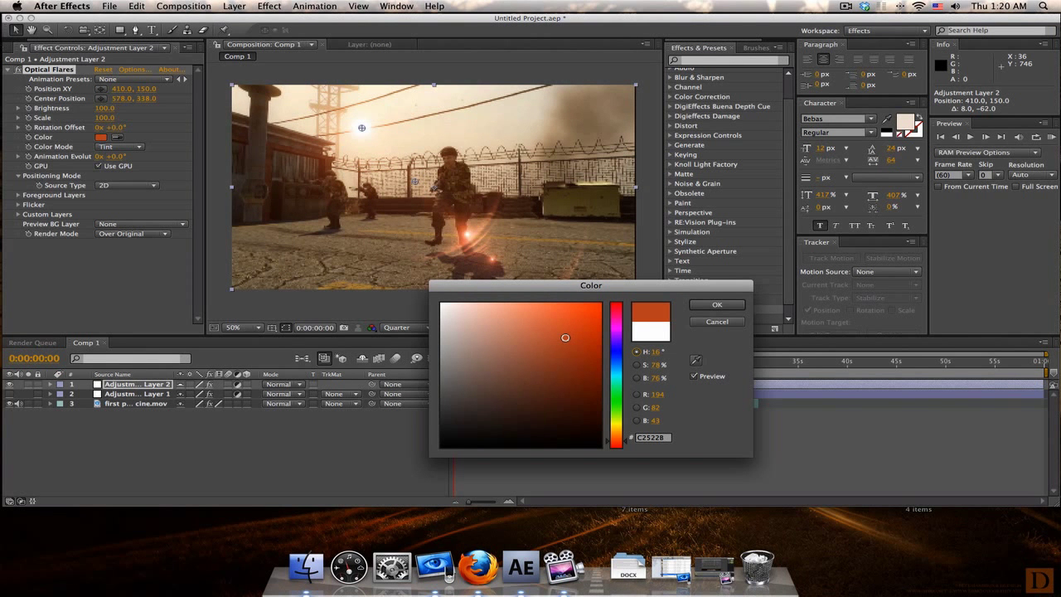
left_click(718, 306)
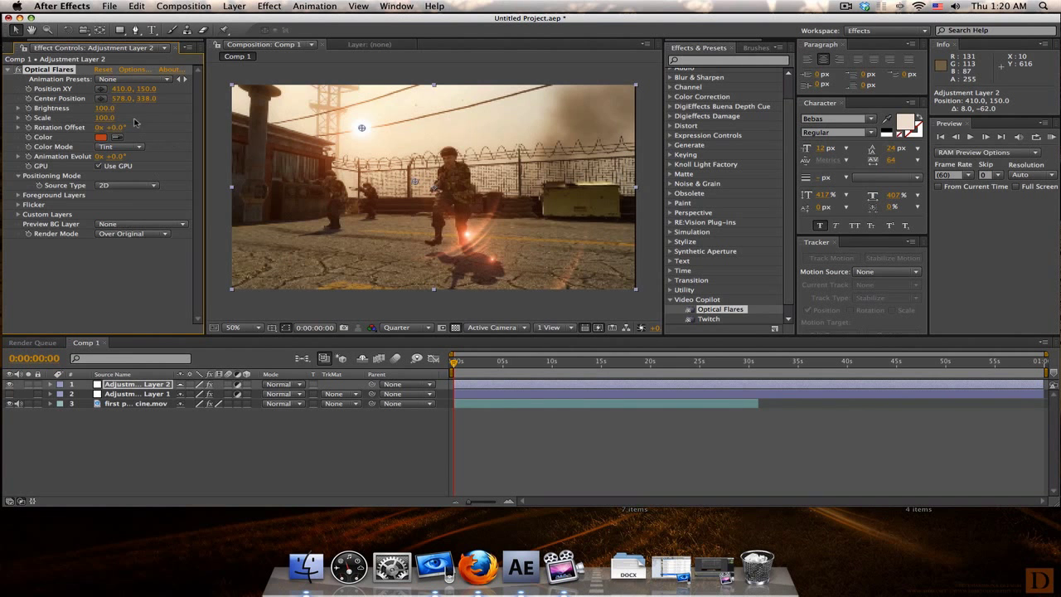
left_click_drag(104, 108, 106, 109)
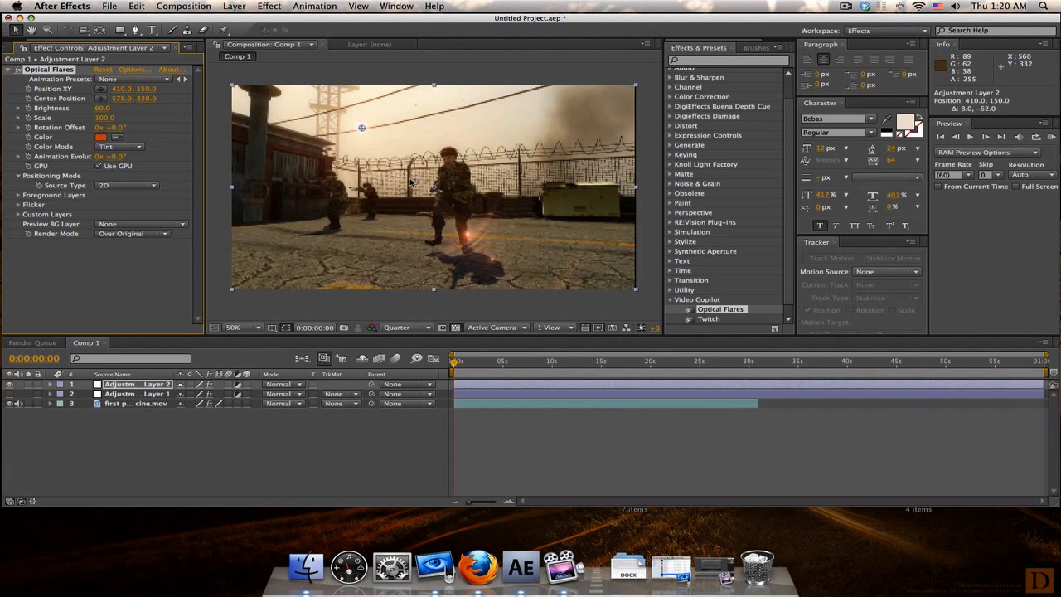
Re-enable the orange sun glow layer and nudge the flare center to about 616, 260
left_click_drag(415, 181, 392, 157)
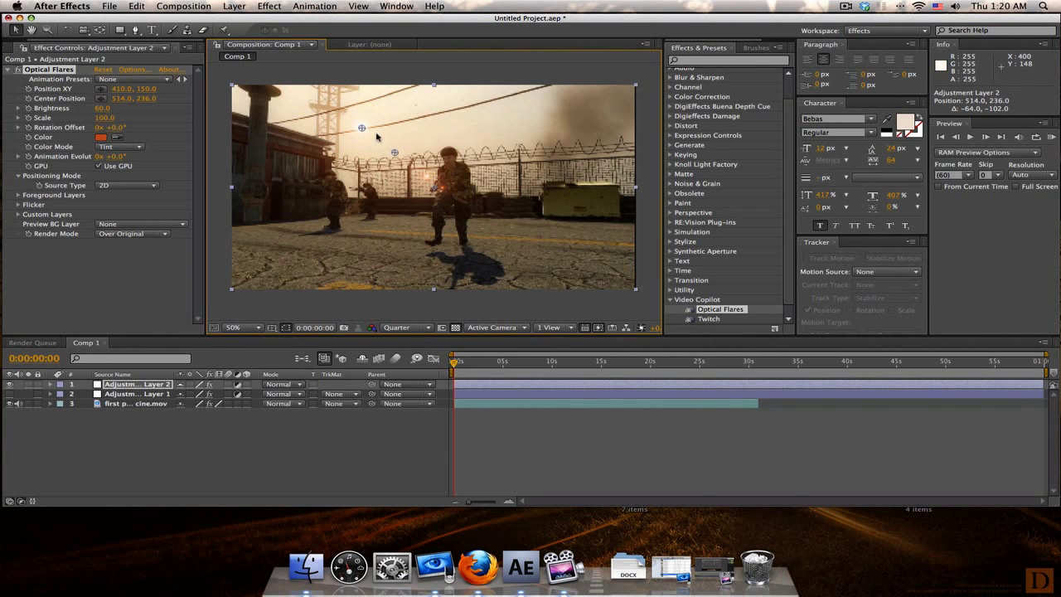
mouse_move(390, 156)
left_mouse_down()
mouse_move(413, 160)
mouse_move(404, 163)
left_mouse_up()
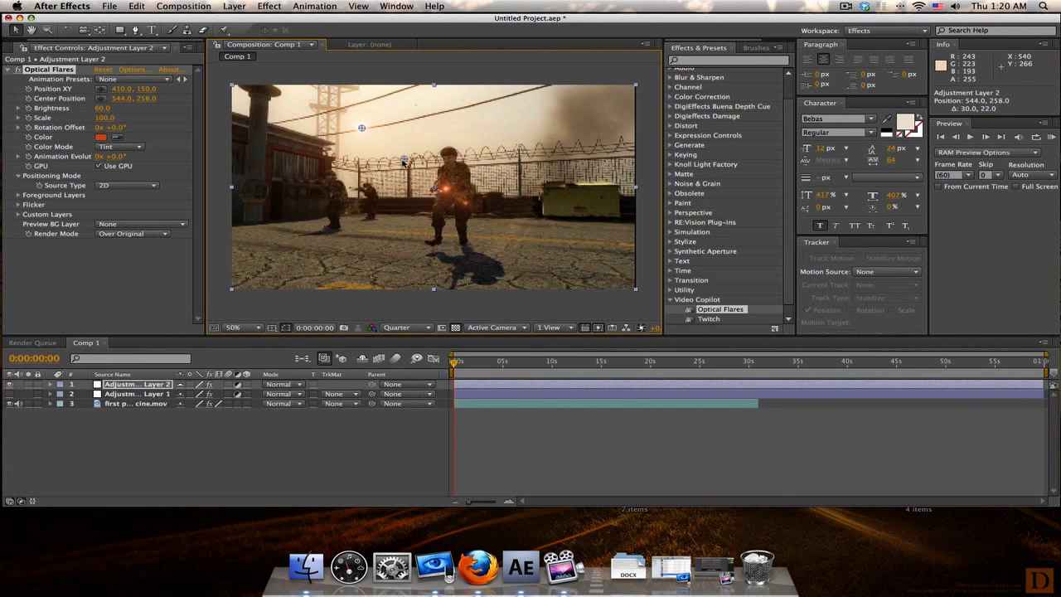
left_click(10, 395)
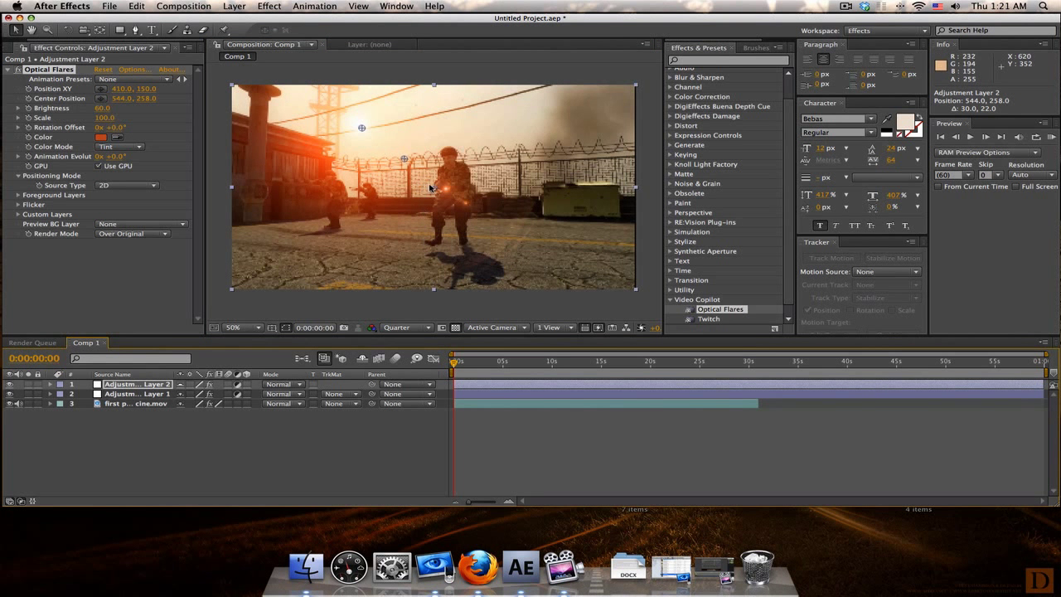
mouse_move(408, 165)
left_mouse_down()
mouse_move(417, 164)
mouse_move(370, 168)
mouse_move(442, 155)
mouse_move(418, 158)
mouse_move(427, 162)
left_mouse_up()
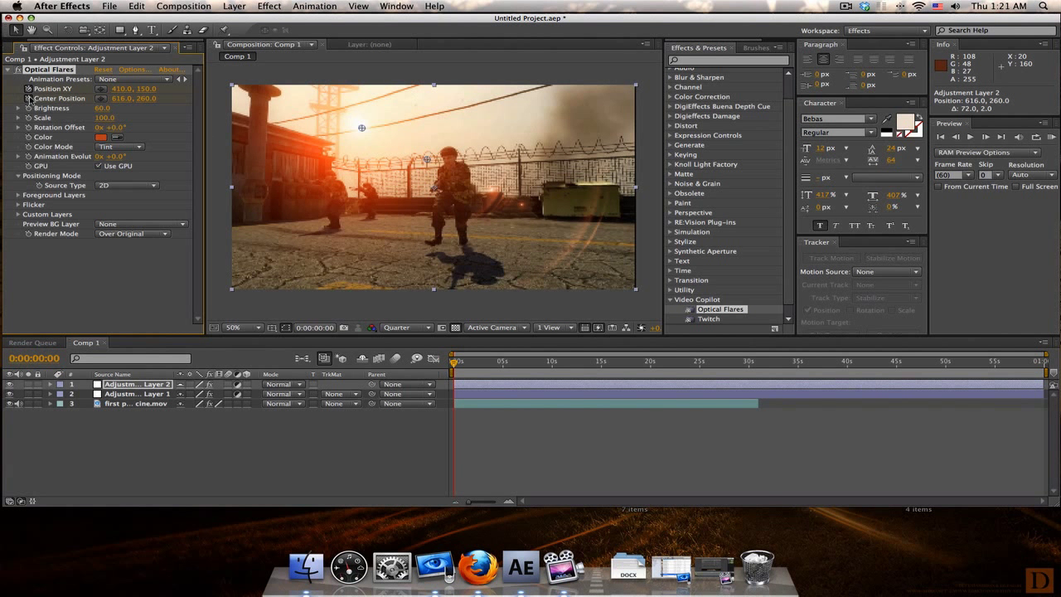
At about 4:49, keyframe the flare source up-right and the flare center further left
left_click(50, 386)
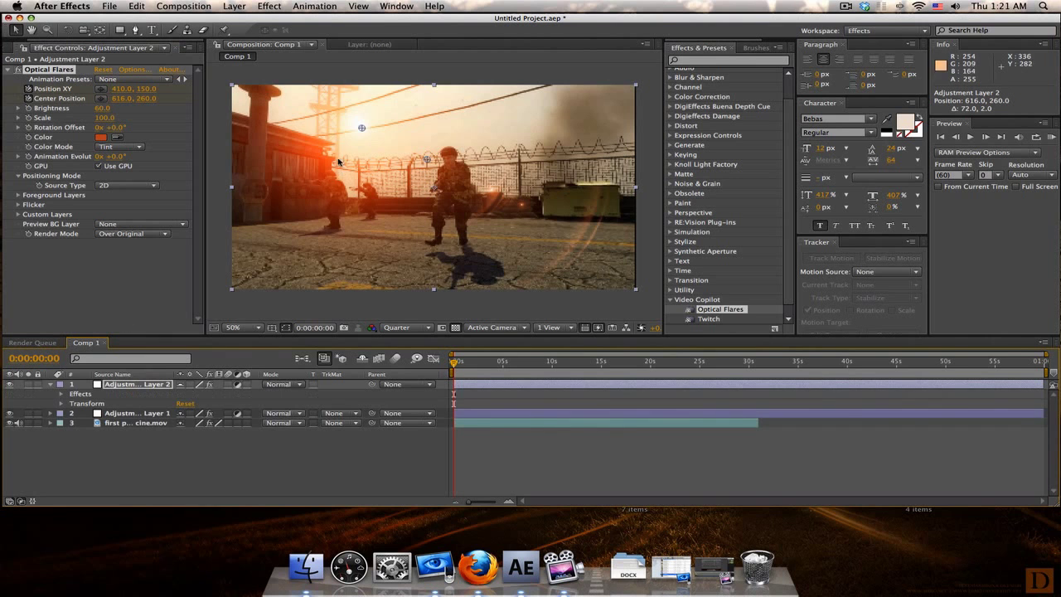
left_click_drag(456, 365, 502, 365)
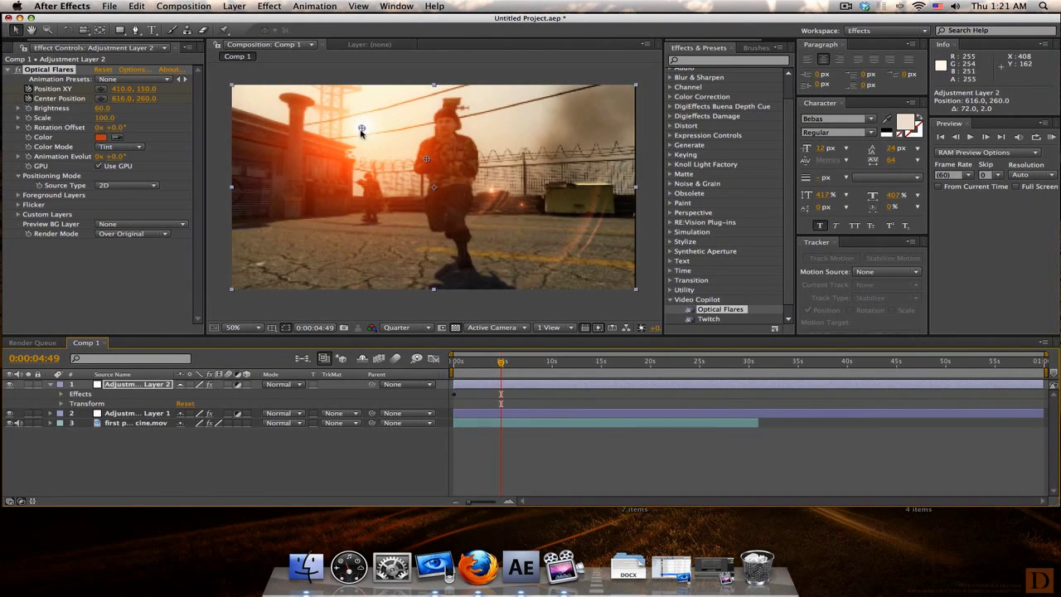
left_click_drag(361, 129, 368, 126)
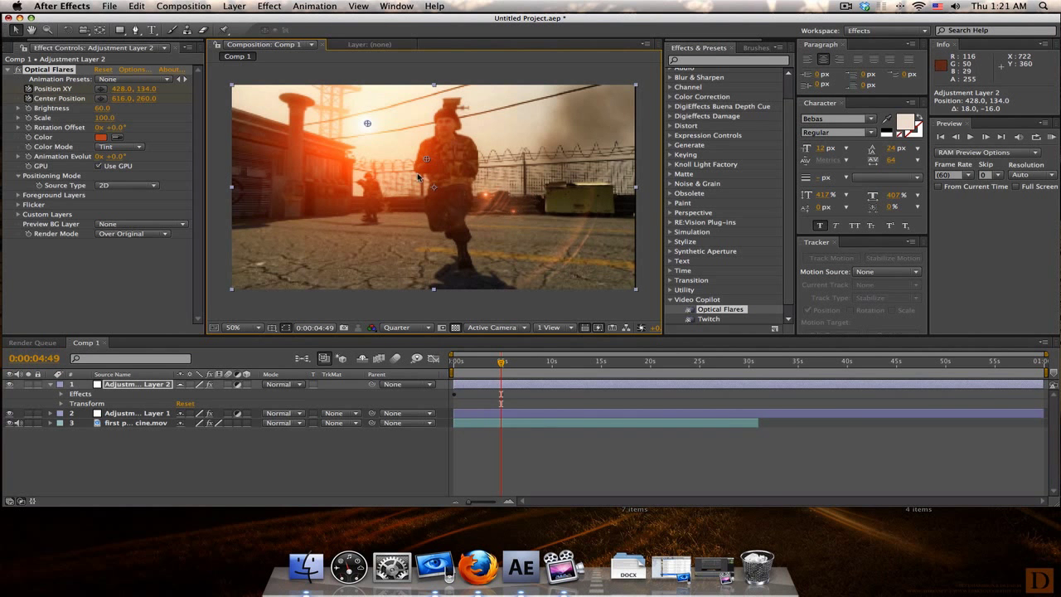
left_click_drag(423, 160, 371, 167)
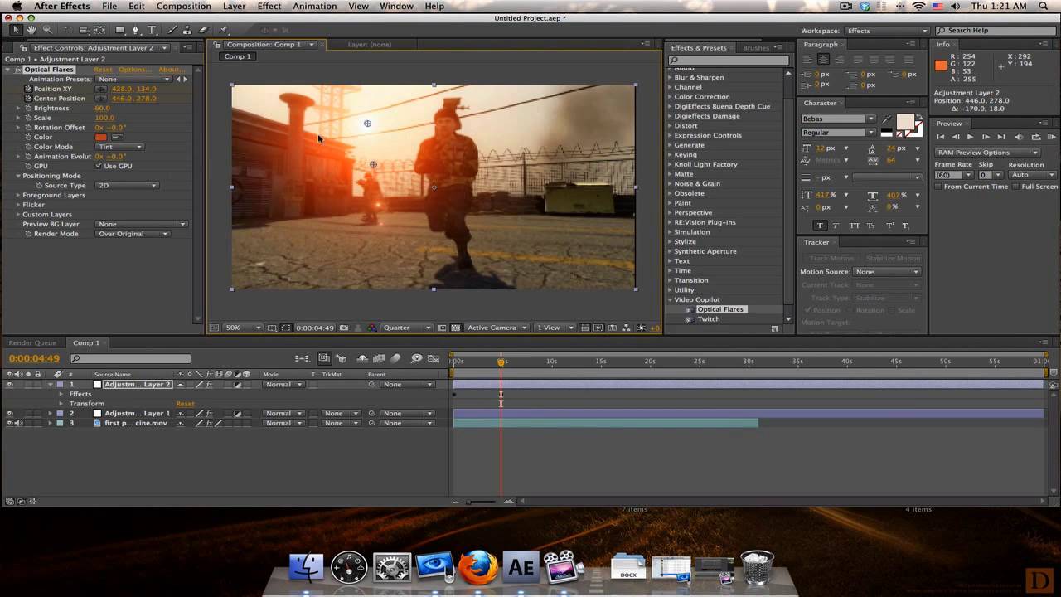
Later in the clip, keyframe the flare Brightness down to 20, then return to the start
mouse_move(469, 363)
left_mouse_down()
mouse_move(521, 365)
mouse_move(442, 369)
mouse_move(452, 371)
left_mouse_up()
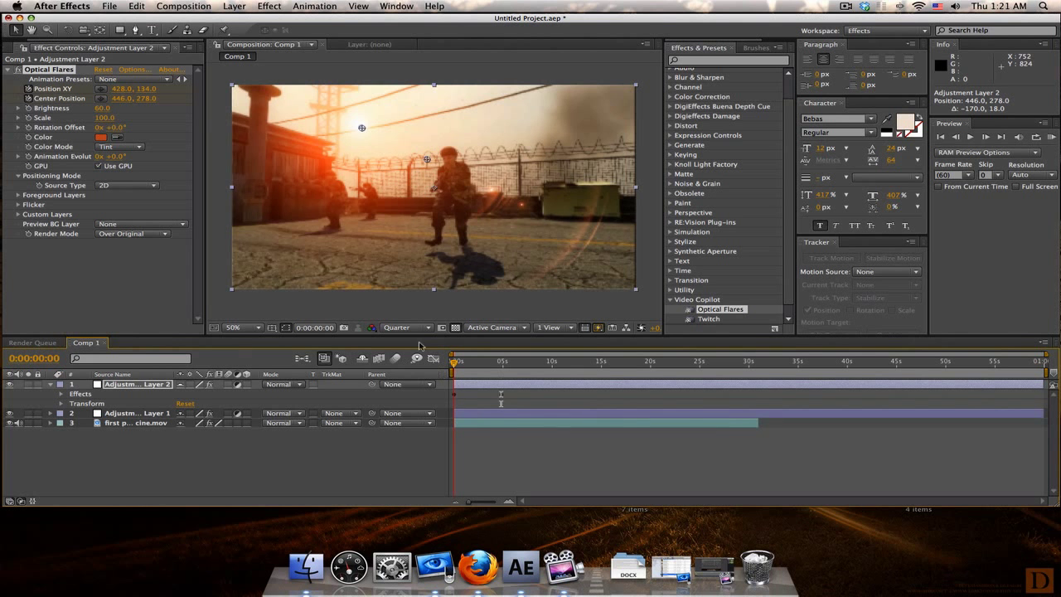
left_click(30, 114)
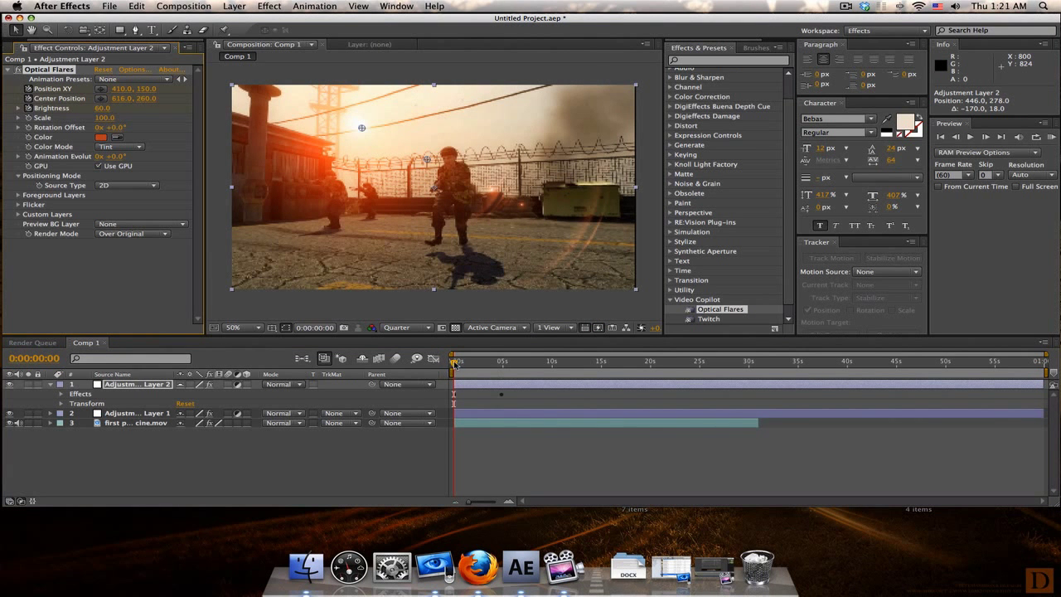
left_click_drag(456, 363, 495, 365)
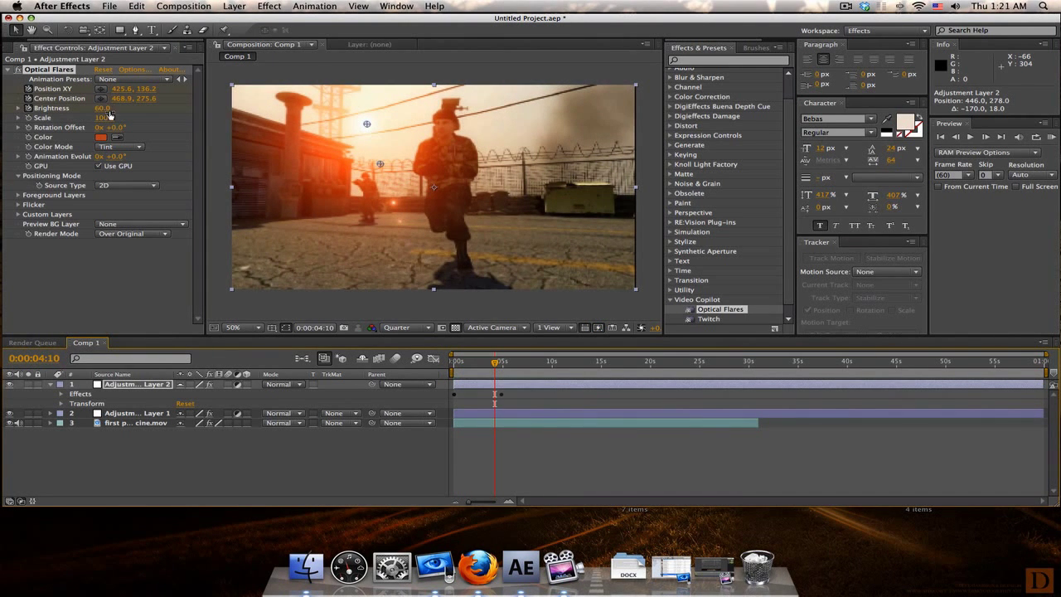
left_click_drag(106, 111, 86, 110)
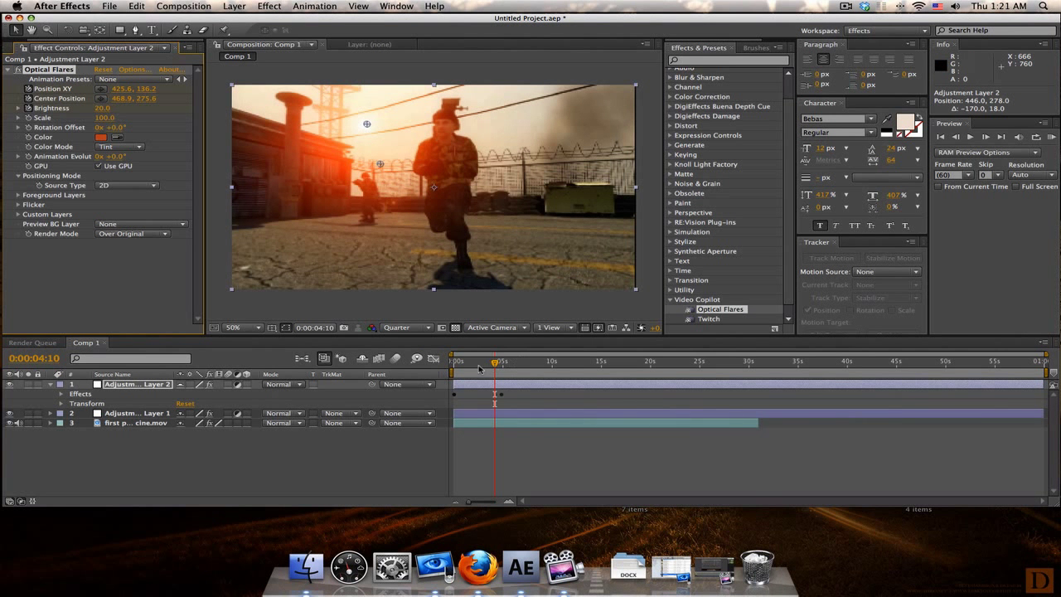
left_click_drag(495, 366, 453, 363)
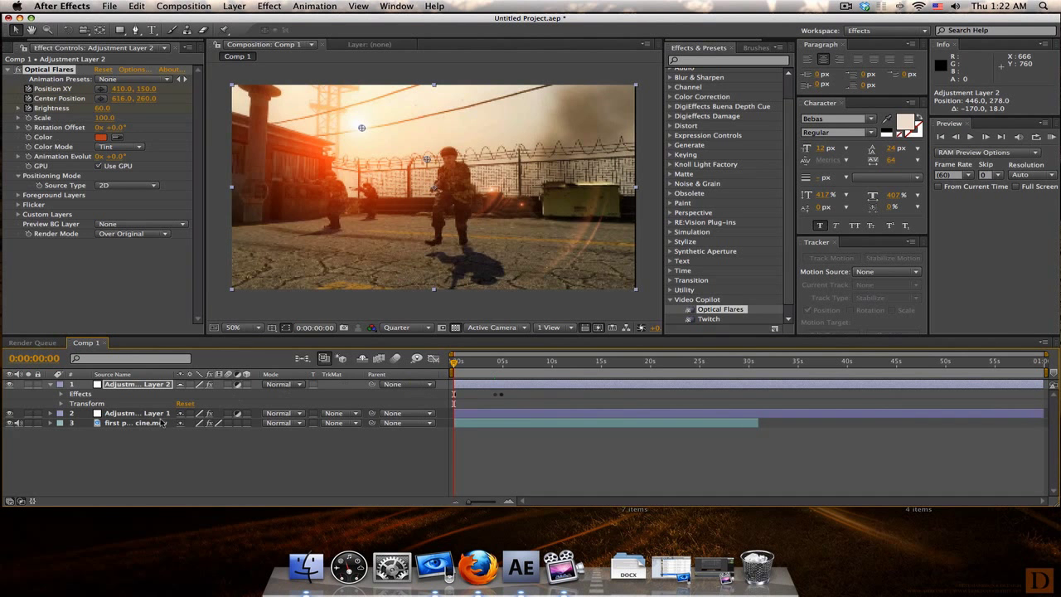
Collapse Layer 1's Optical Flares properties and clear the timeline layer selection
left_click(49, 387)
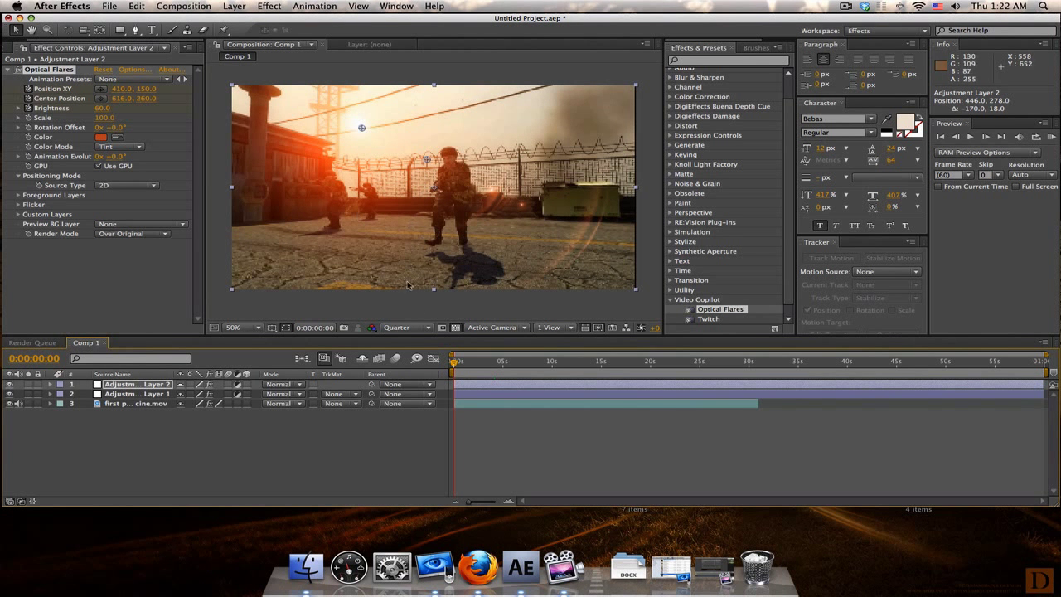
left_click(291, 455)
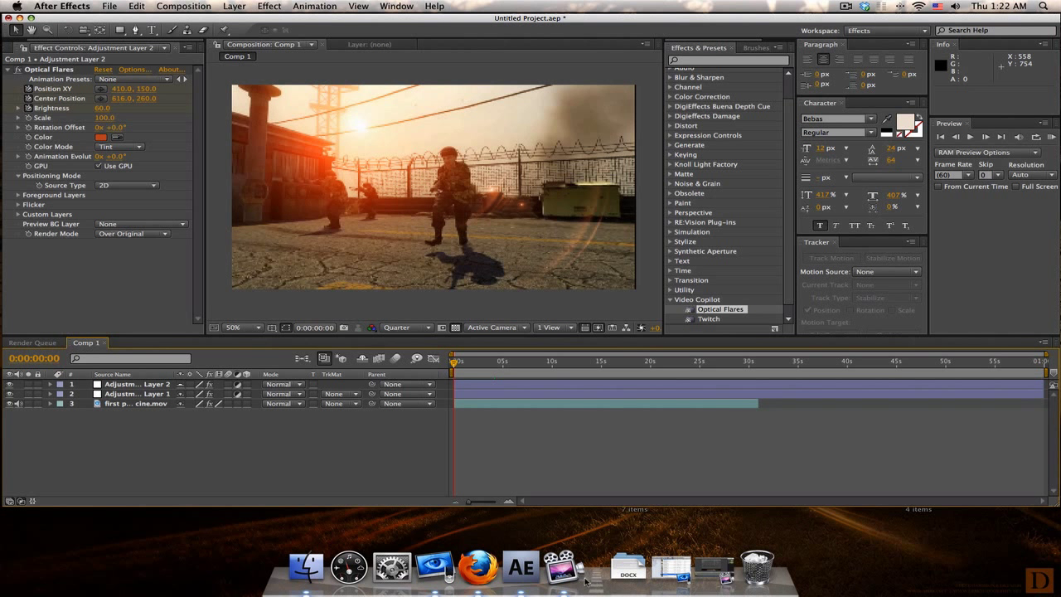